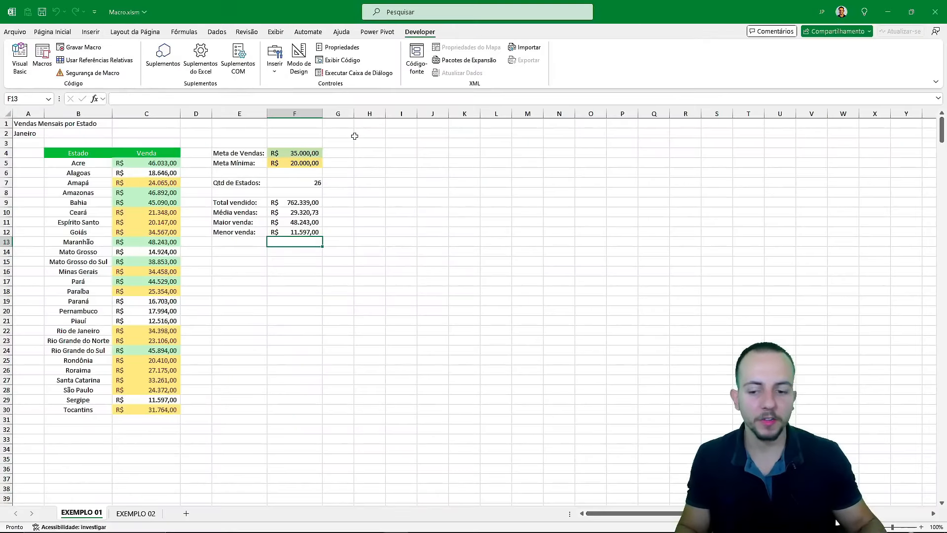
- Run the tarefa_diaria macro on the EXEMPLO 02 sheet
left_click(136, 513)
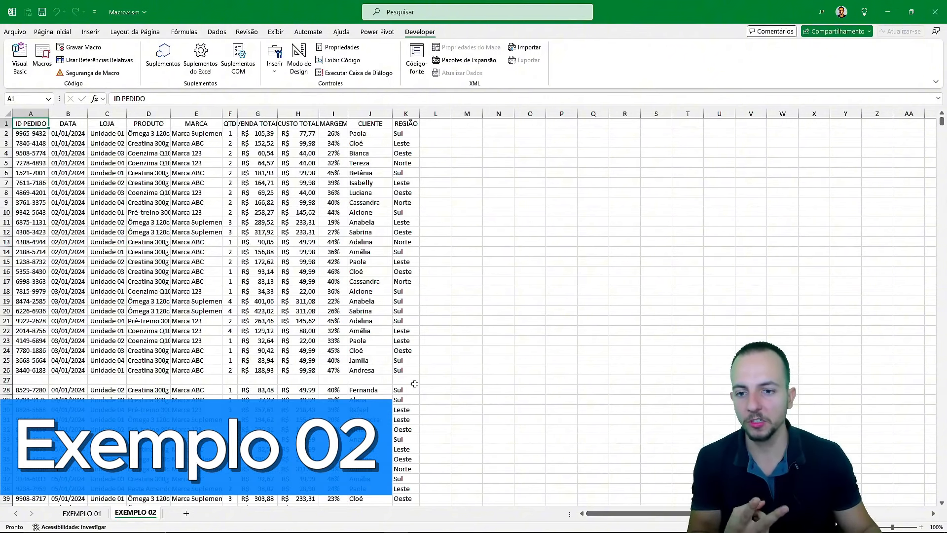
scroll(364, 345, "down", 20)
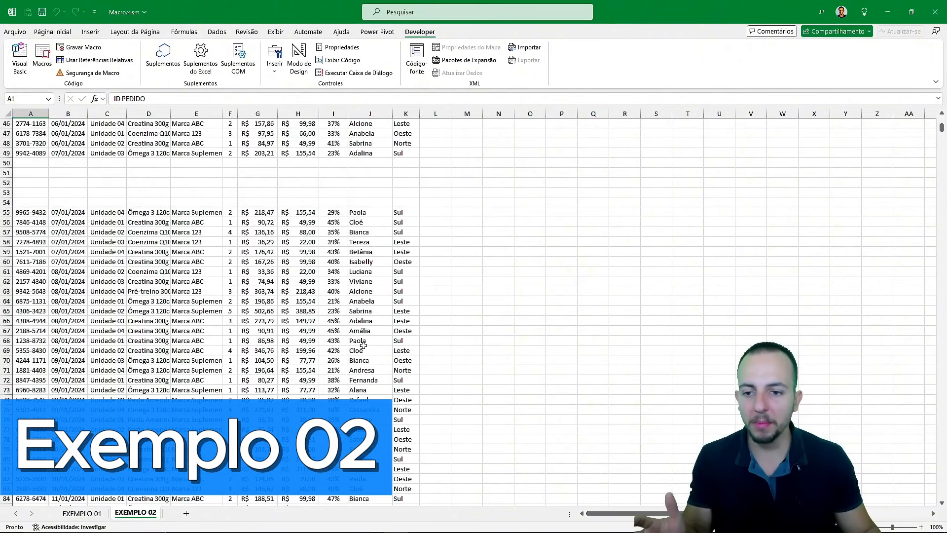
scroll(364, 345, "up", 20)
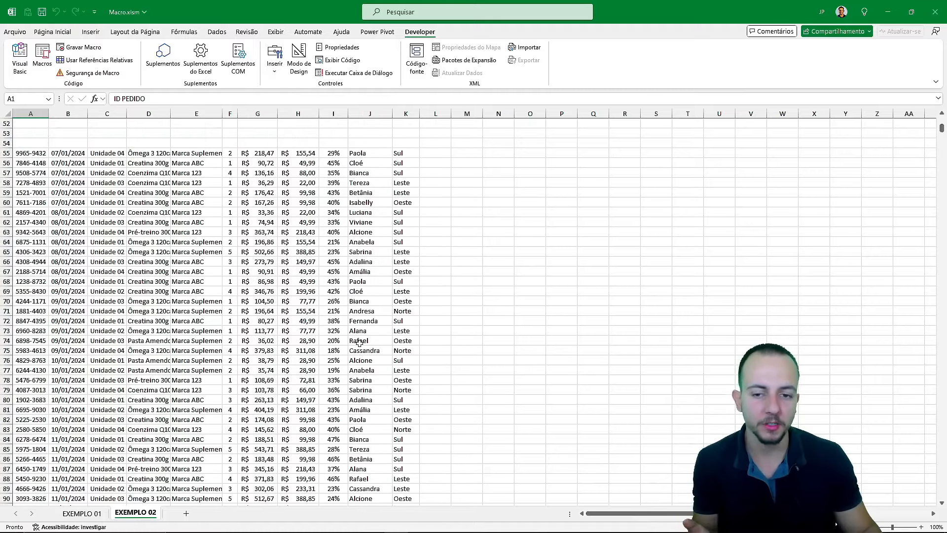
scroll(357, 339, "up", 4)
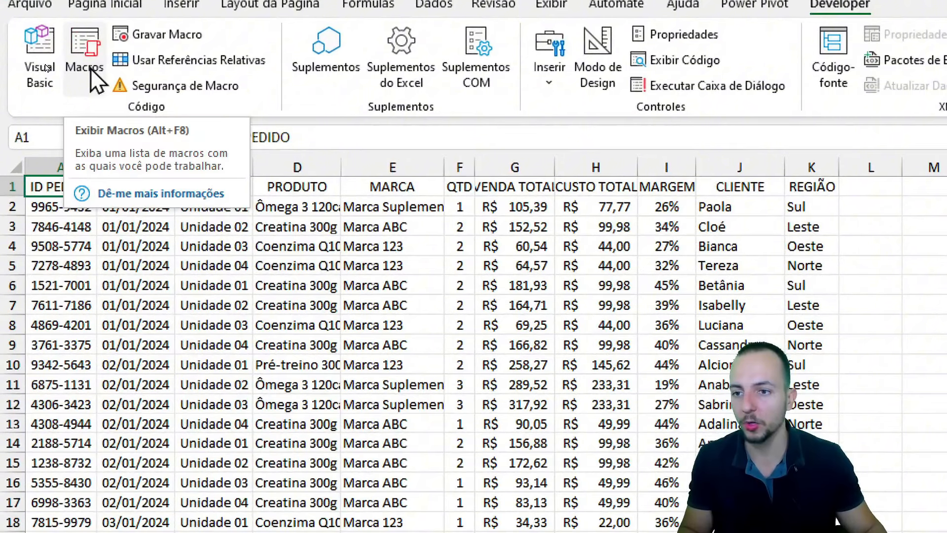
left_click(46, 65)
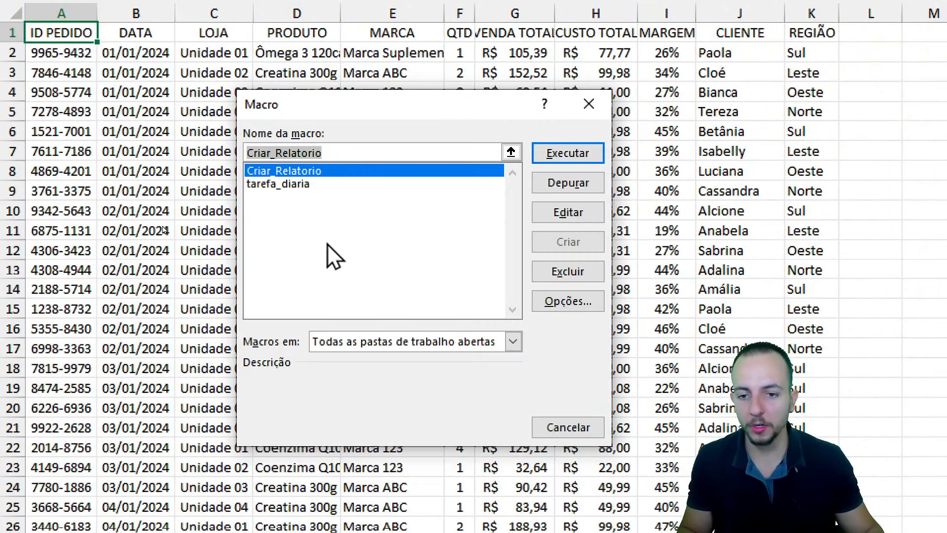
left_click(289, 339)
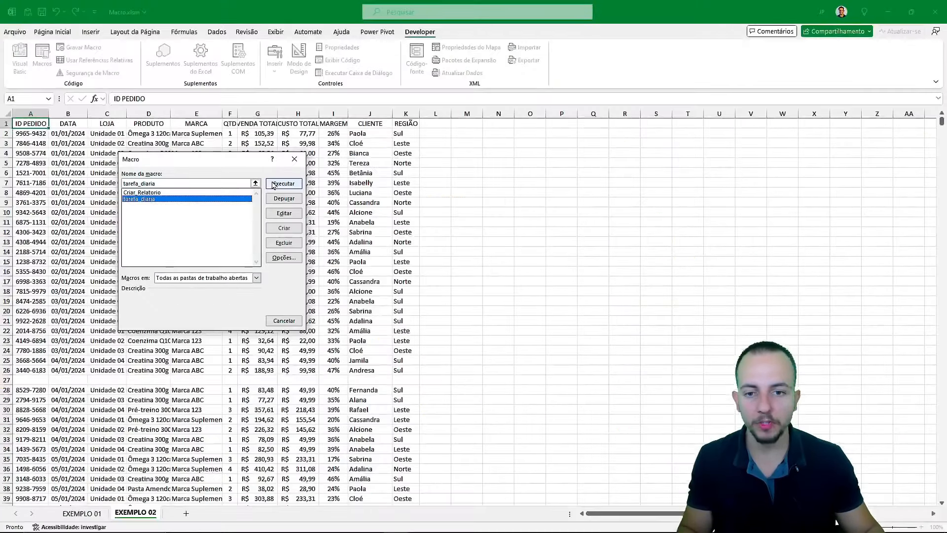
left_click(578, 155)
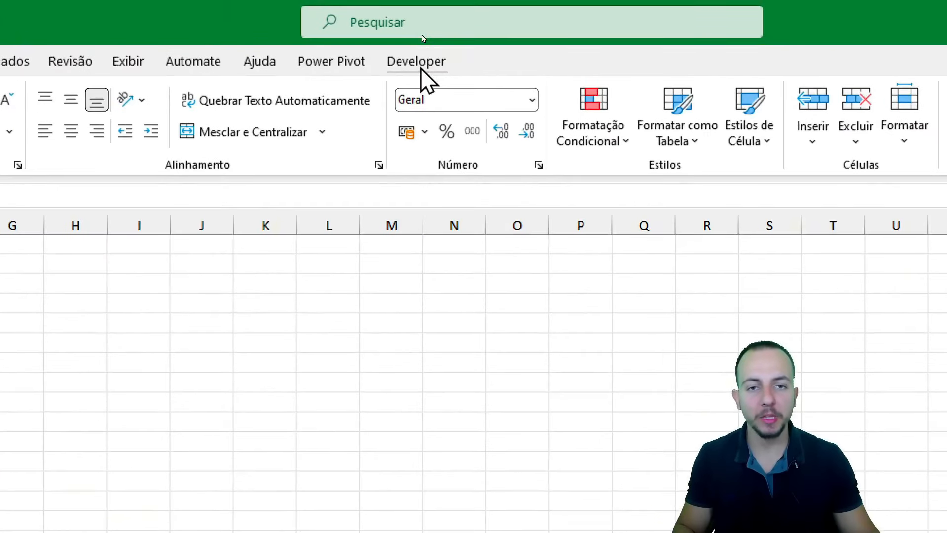
- Open the ribbon customization options, list the commands from Todas as Guias, locate Desenvolvedor, and cancel the dialog
left_click(422, 33)
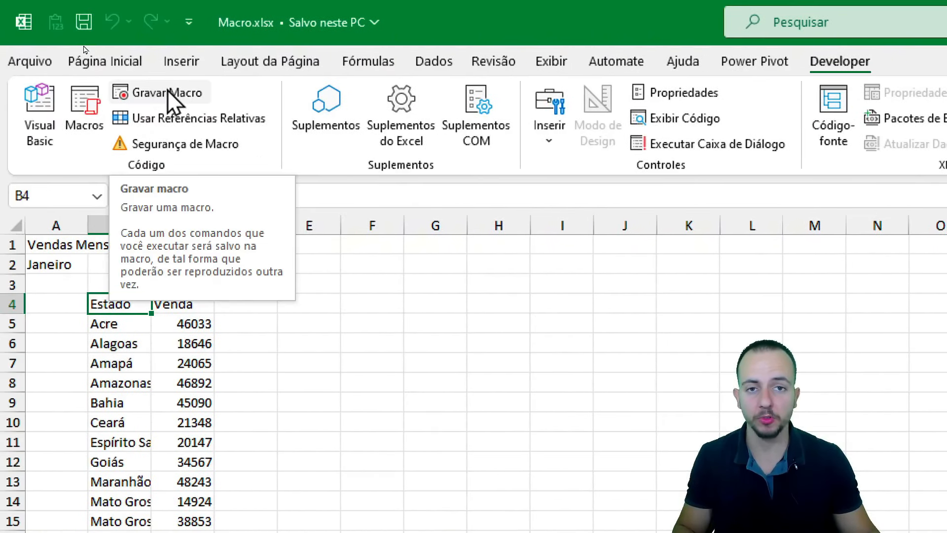
left_click(118, 59)
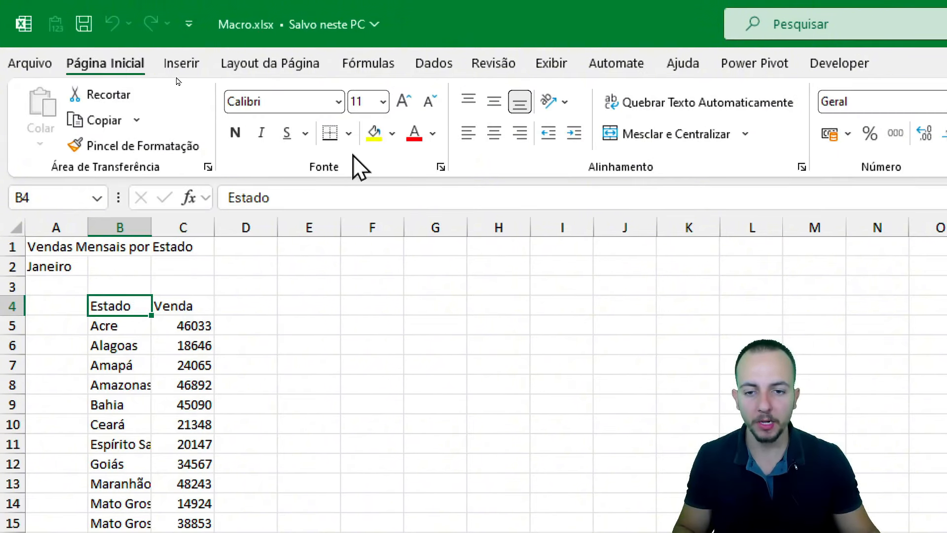
right_click(373, 155)
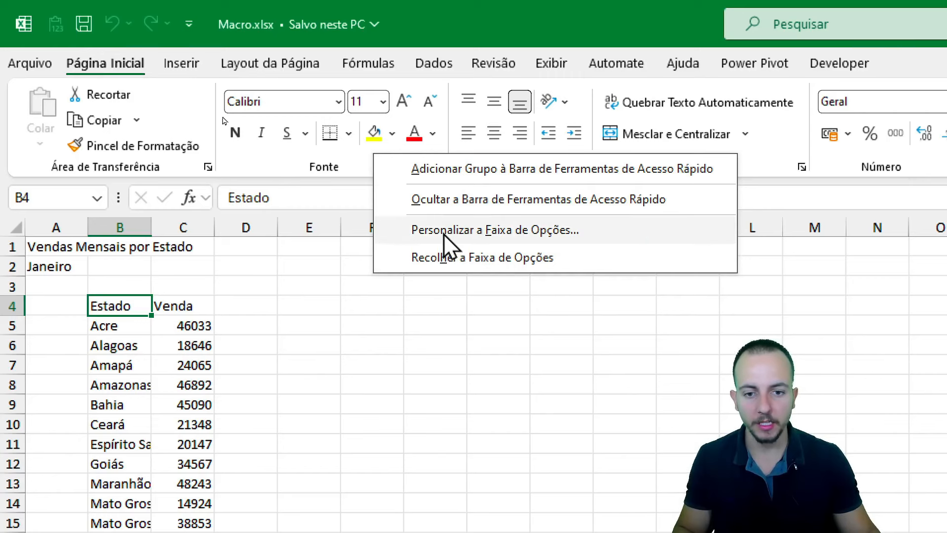
left_click(458, 235)
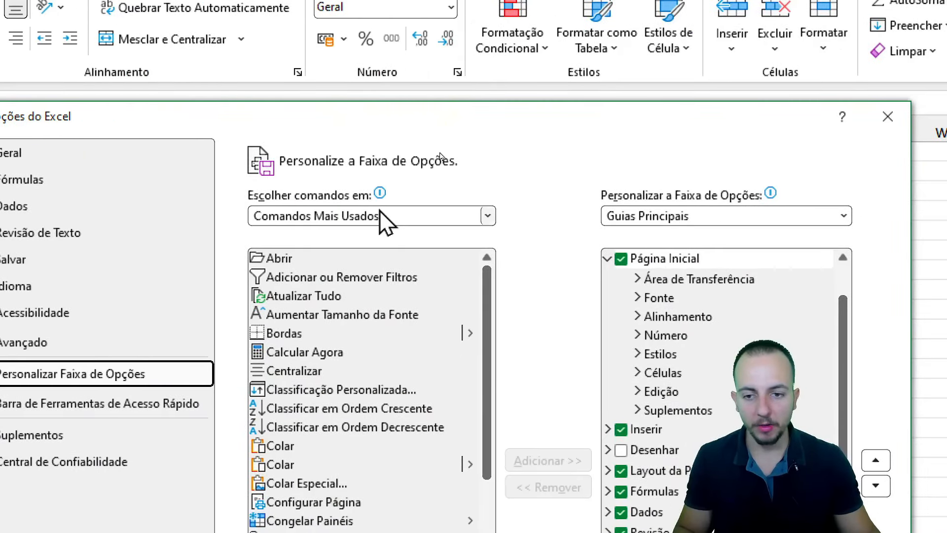
left_click(364, 214)
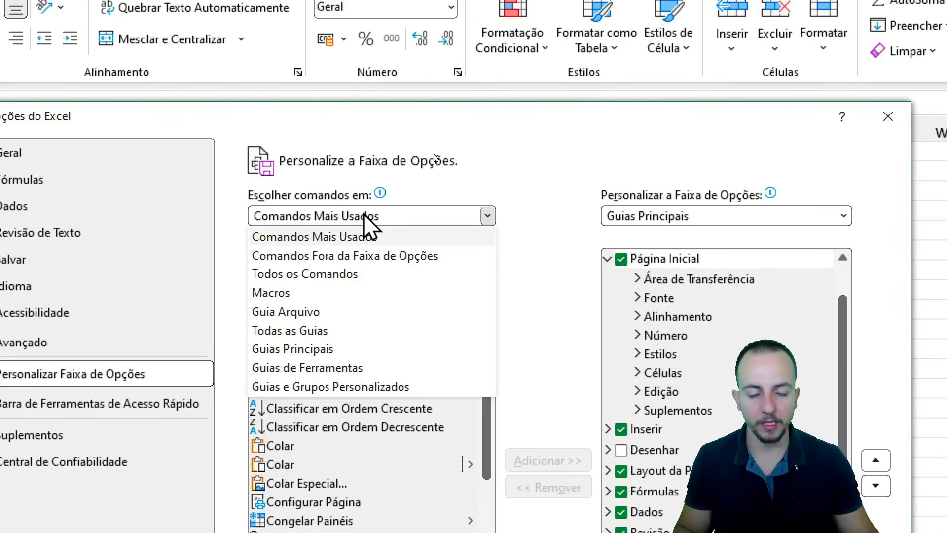
left_click(295, 332)
left_click(315, 169)
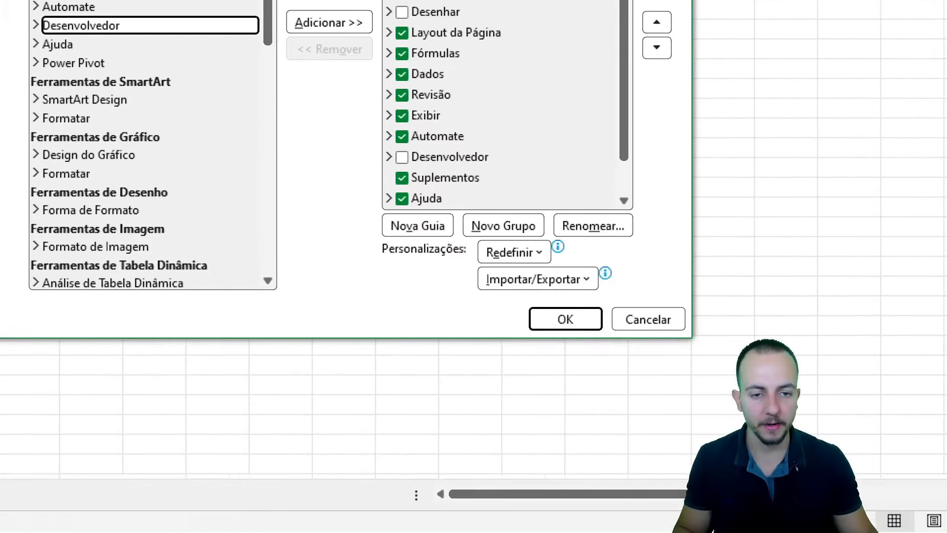
left_click(623, 320)
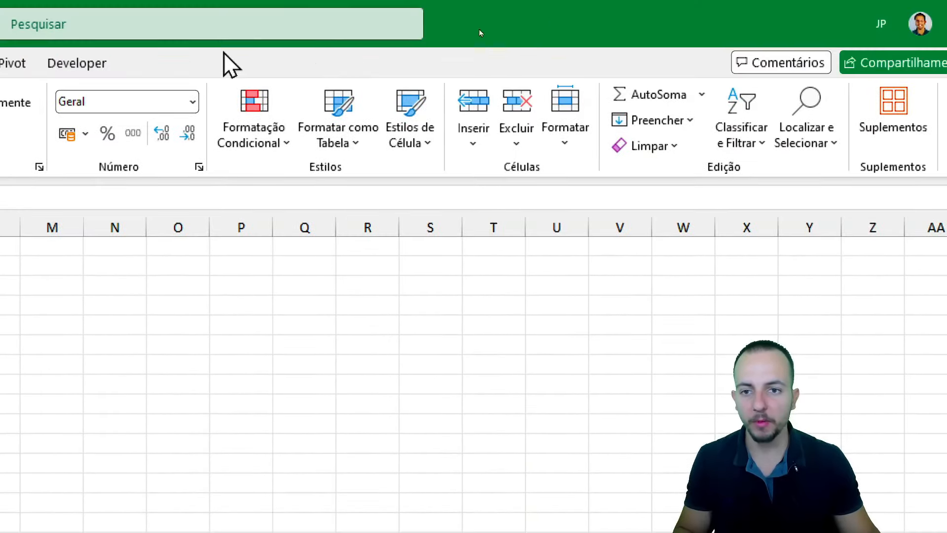
left_click(185, 73)
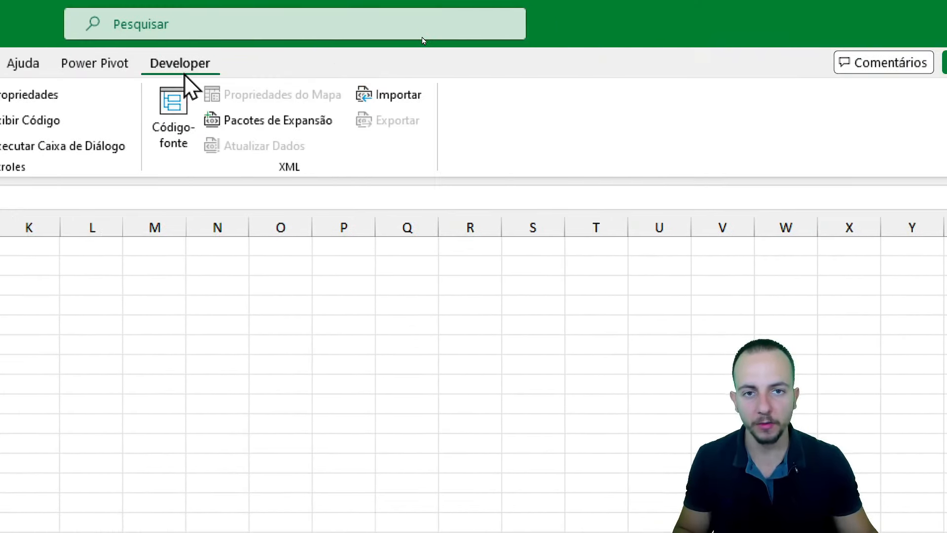
left_click(121, 68)
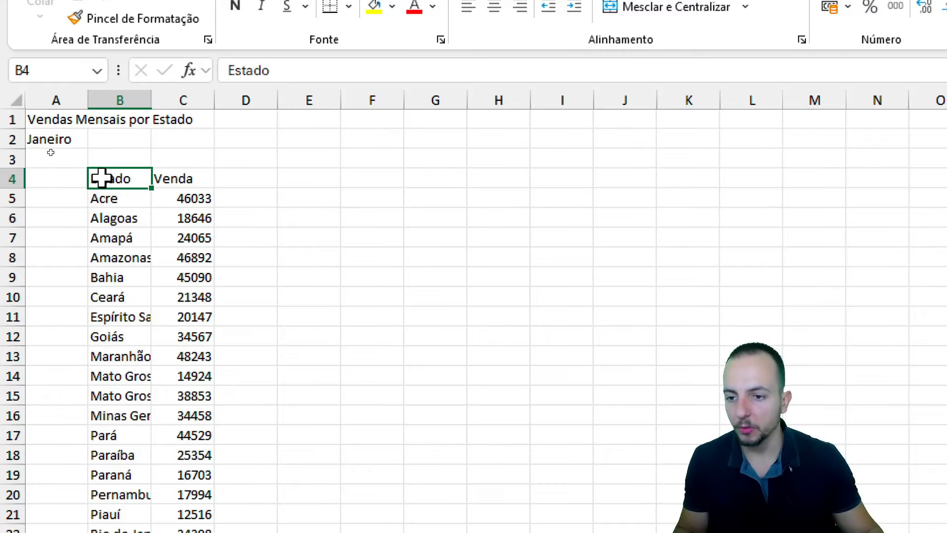
- Examine the January sales report layout: the title, the Estado and Venda columns, and the empty cells beside the table
left_click_drag(97, 177, 117, 395)
left_click_drag(180, 183, 182, 395)
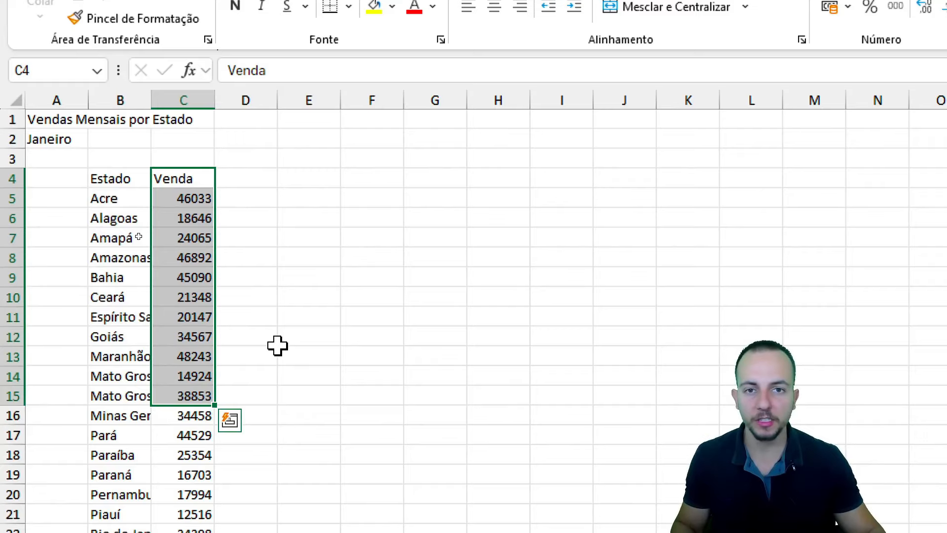
left_click_drag(7, 95, 207, 134)
left_click_drag(264, 184, 213, 143)
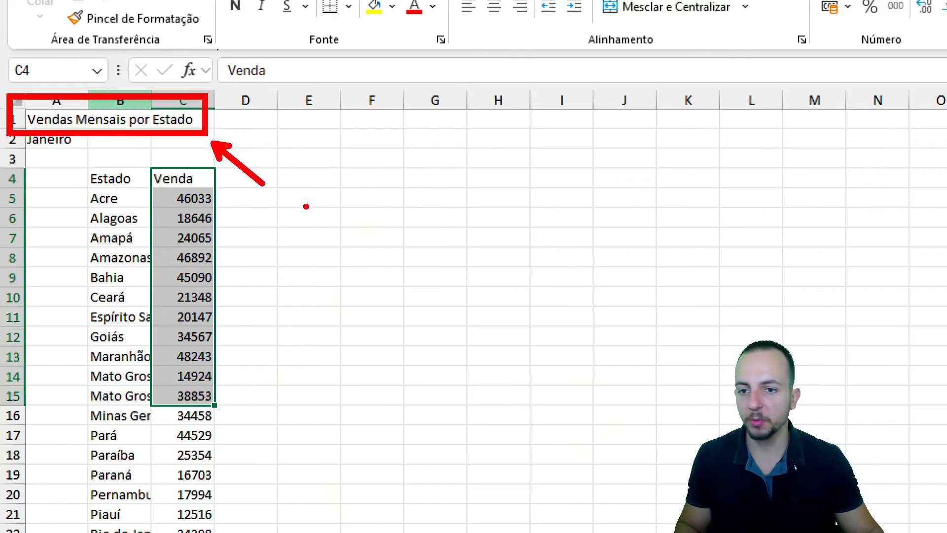
key("Escape")
mouse_move(123, 179)
left_mouse_down()
mouse_move(181, 457)
mouse_move(169, 459)
mouse_move(178, 448)
left_mouse_up()
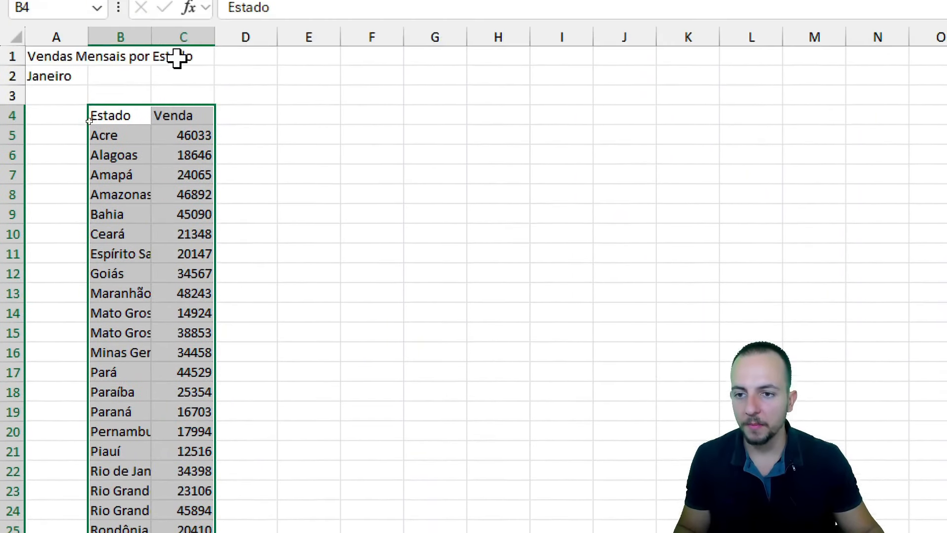
left_click_drag(107, 160, 187, 392)
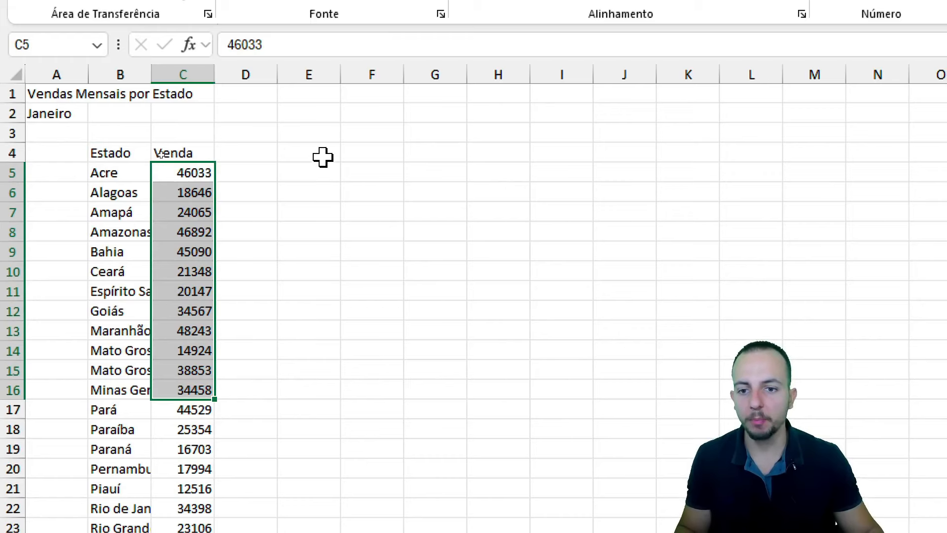
left_click_drag(324, 156, 431, 346)
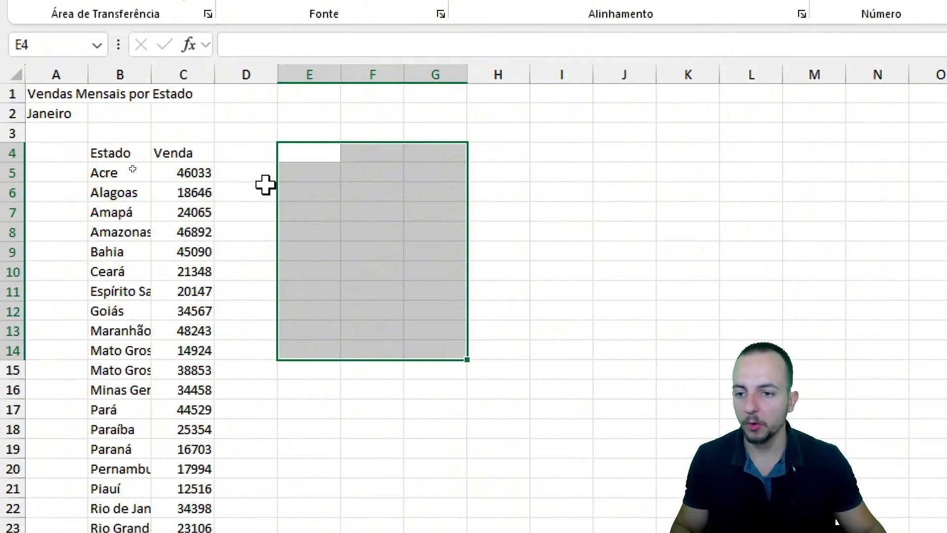
left_click(123, 182)
left_click(146, 197)
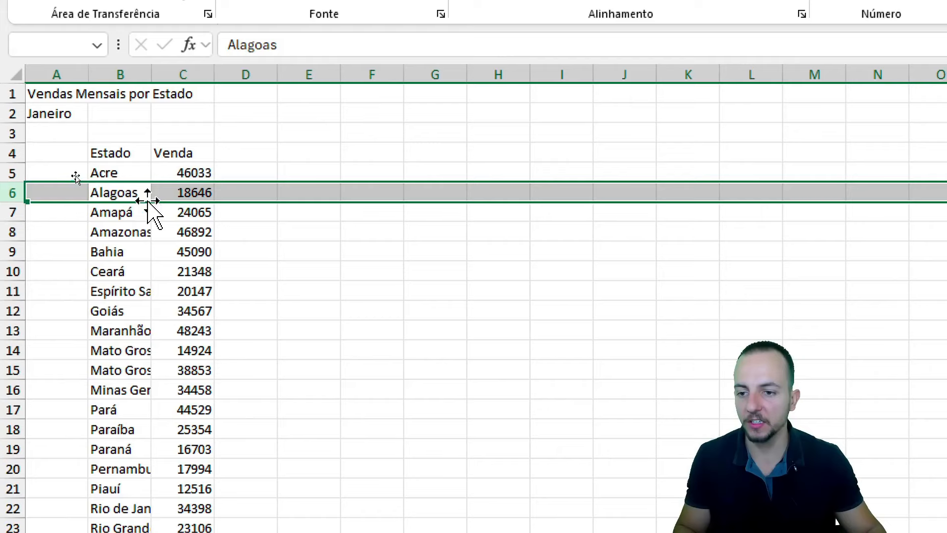
left_click(140, 161)
left_click_drag(178, 176, 190, 270)
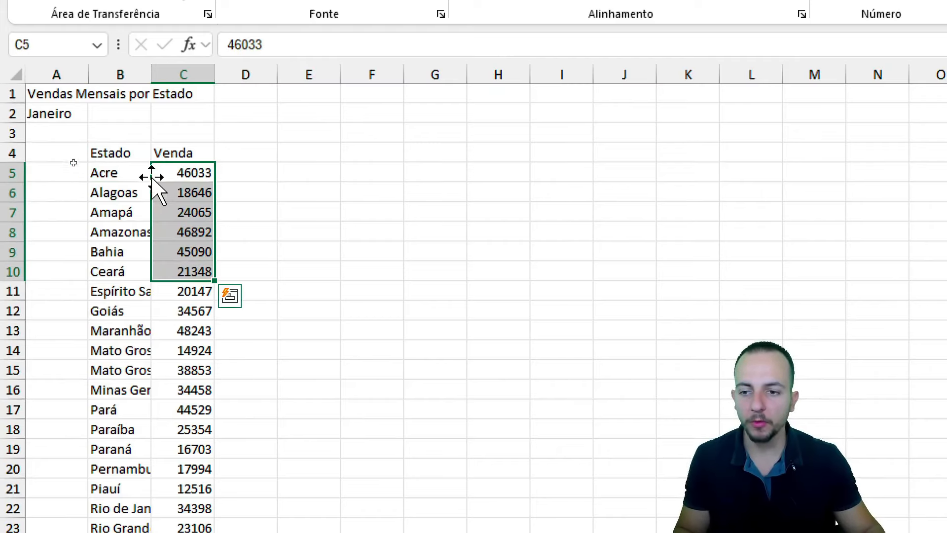
left_click(127, 155)
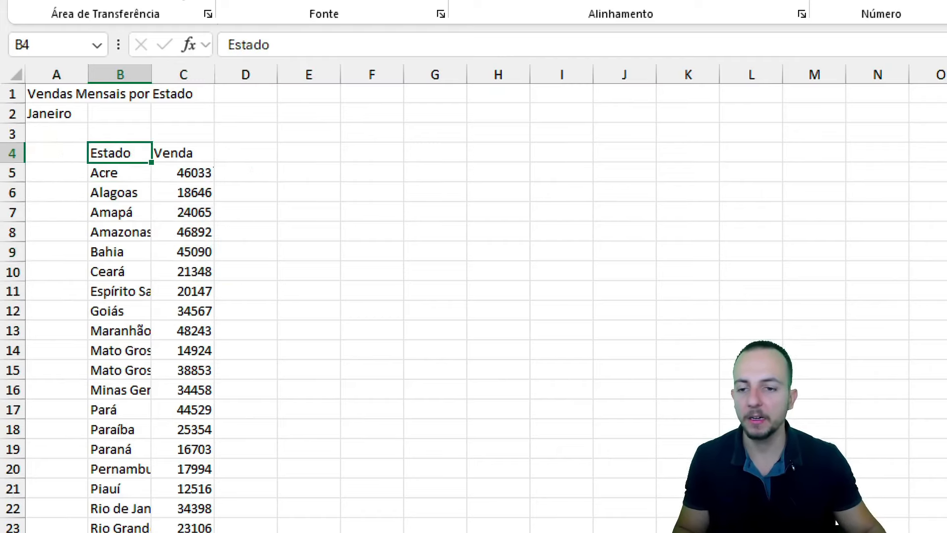
left_click_drag(160, 160, 223, 332)
left_click_drag(277, 109, 277, 203)
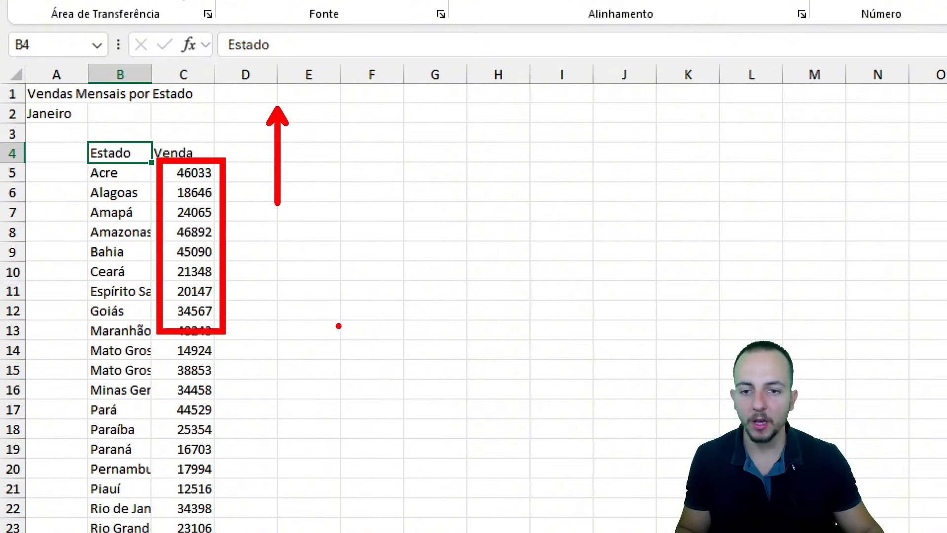
left_click_drag(338, 325, 338, 211)
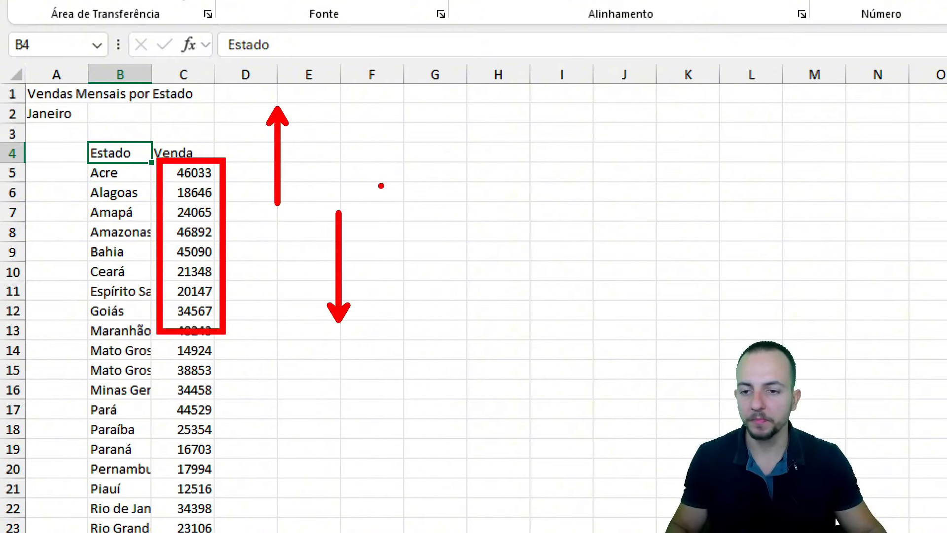
key("Escape")
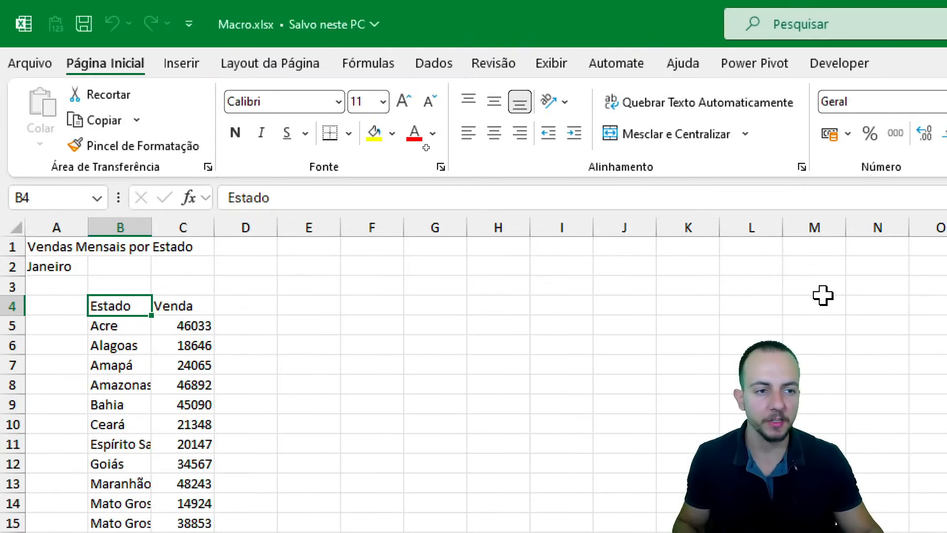
- Set up a new macro recording stored in this workbook and try to name it Criar Relatorio
left_click(848, 63)
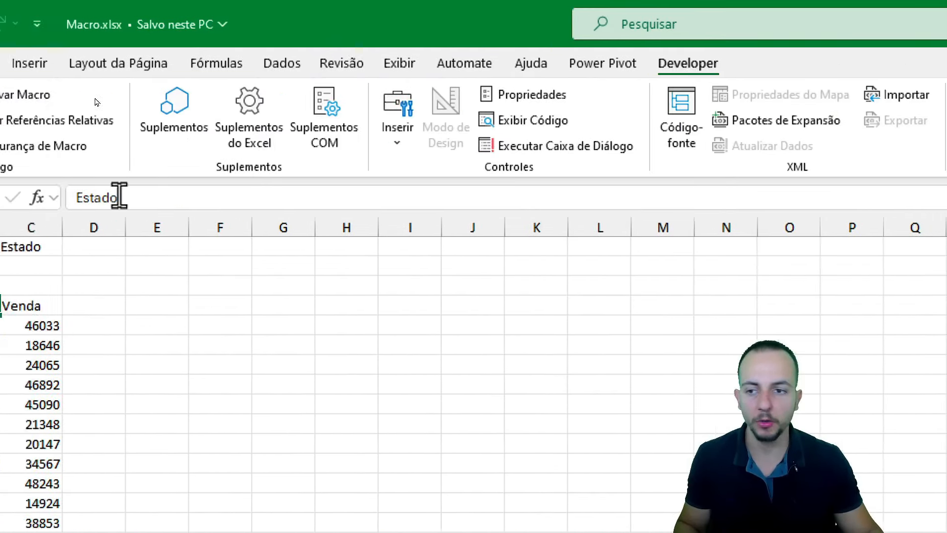
left_click(127, 98)
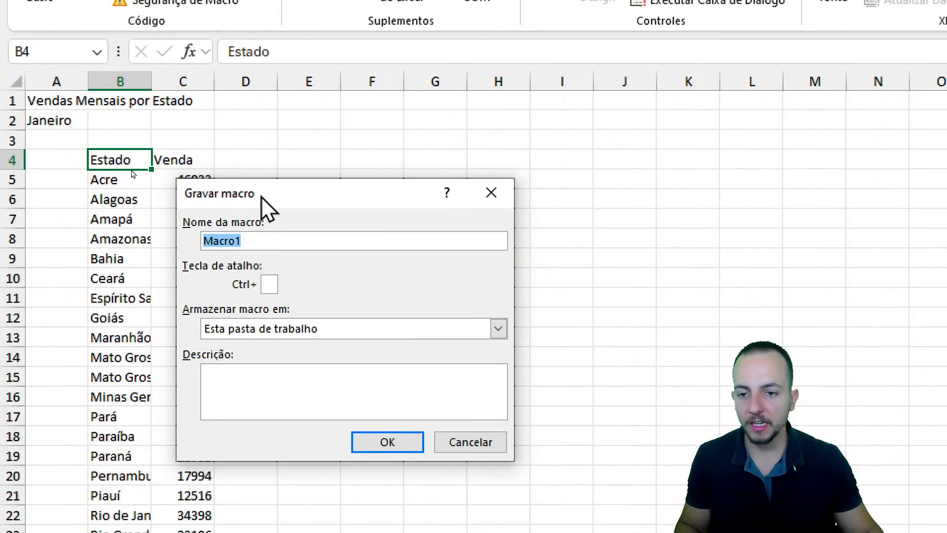
left_click_drag(264, 340, 350, 286)
left_click_drag(350, 138, 352, 136)
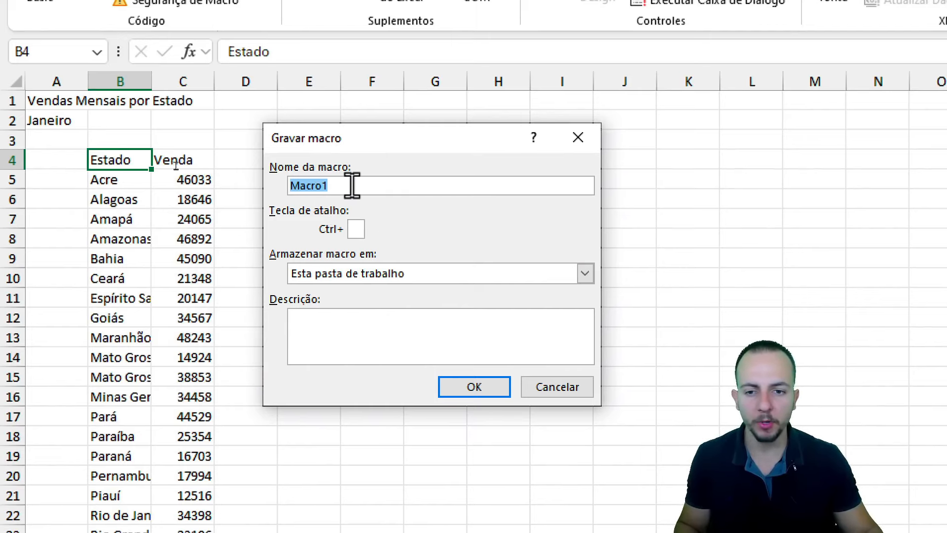
type("Criar Relatorio")
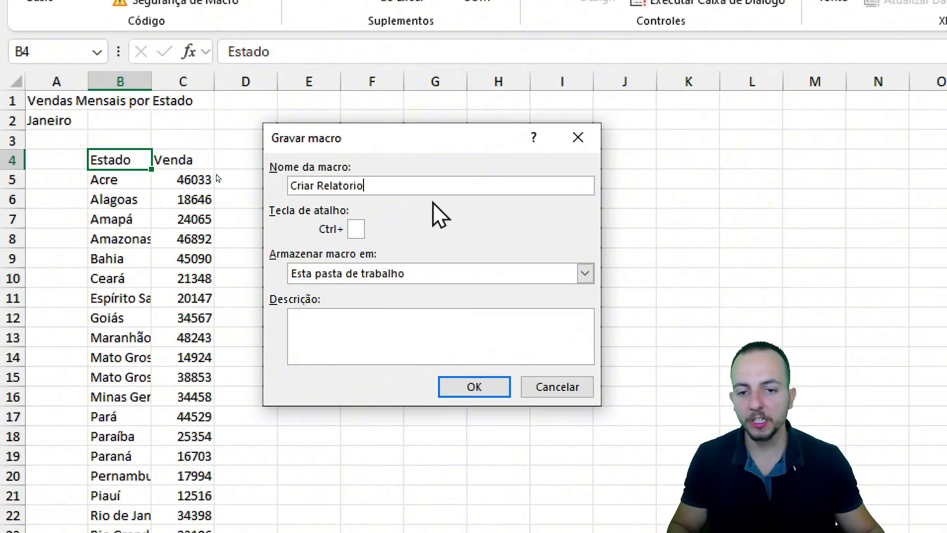
mouse_move(308, 173)
left_mouse_down()
mouse_move(329, 195)
mouse_move(322, 200)
mouse_move(358, 280)
left_mouse_up()
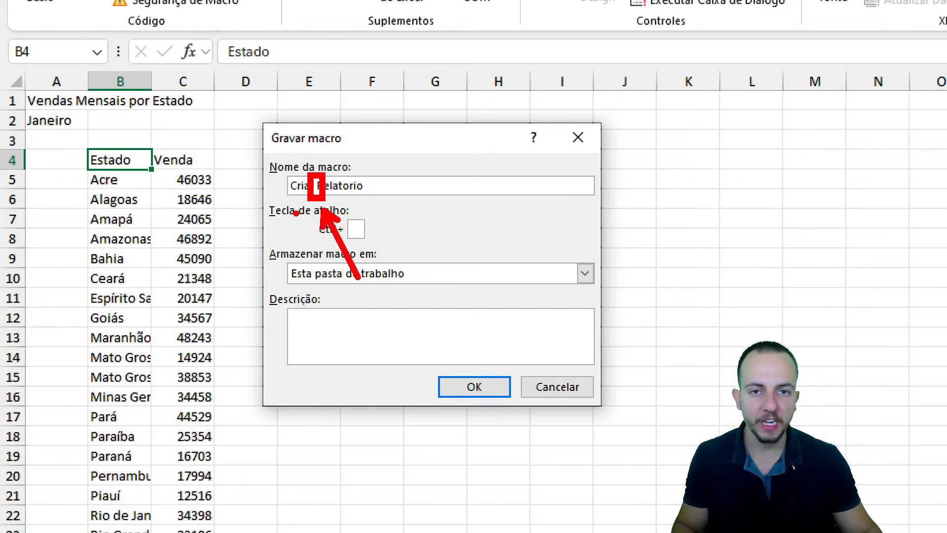
left_click_drag(489, 361, 400, 359)
left_click(466, 390)
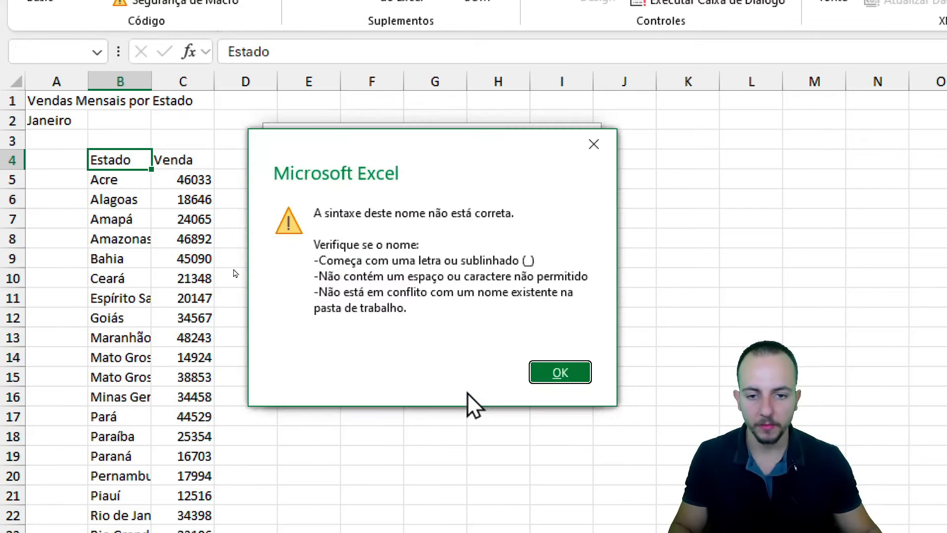
left_click(559, 372)
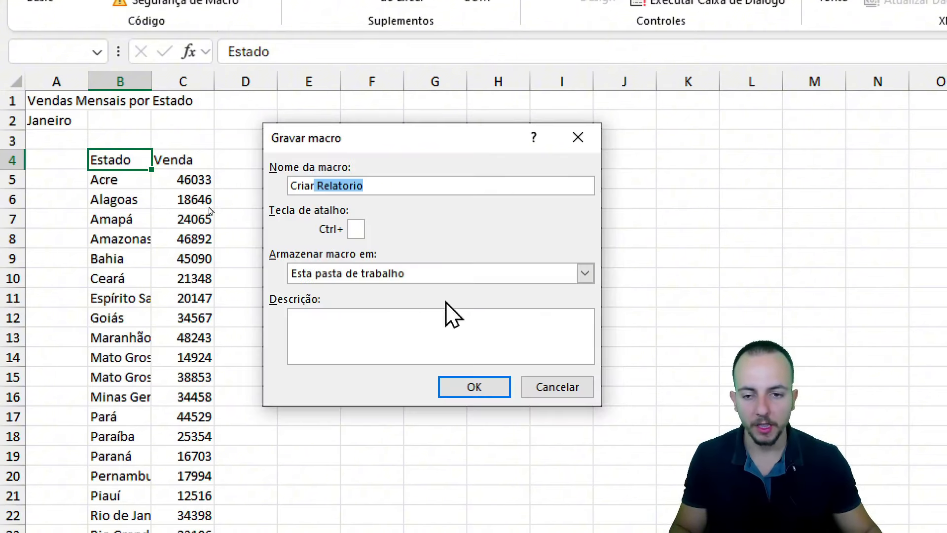
- Replace the space in the new macro's name with an underscore so it reads Criar_Relatorio
left_click(317, 185)
key("BackSpace")
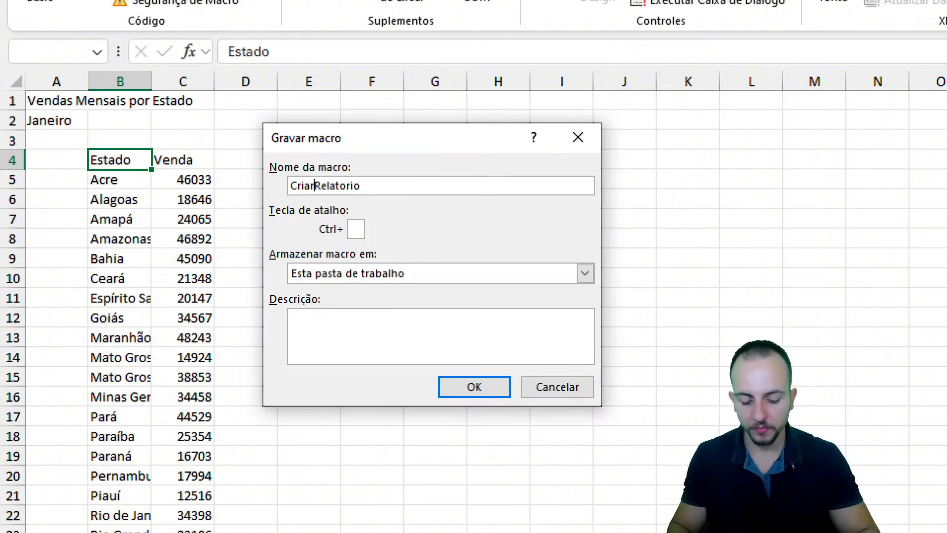
type("_")
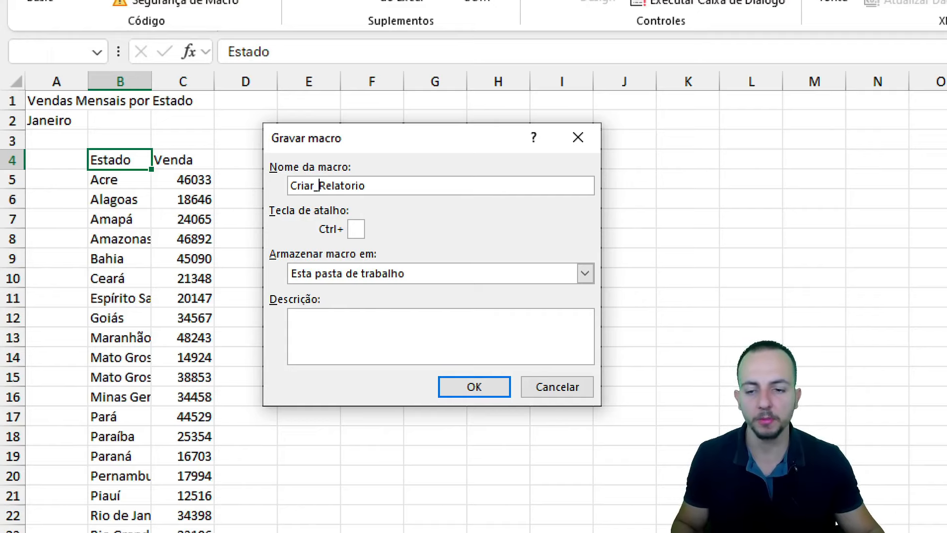
left_click(357, 229)
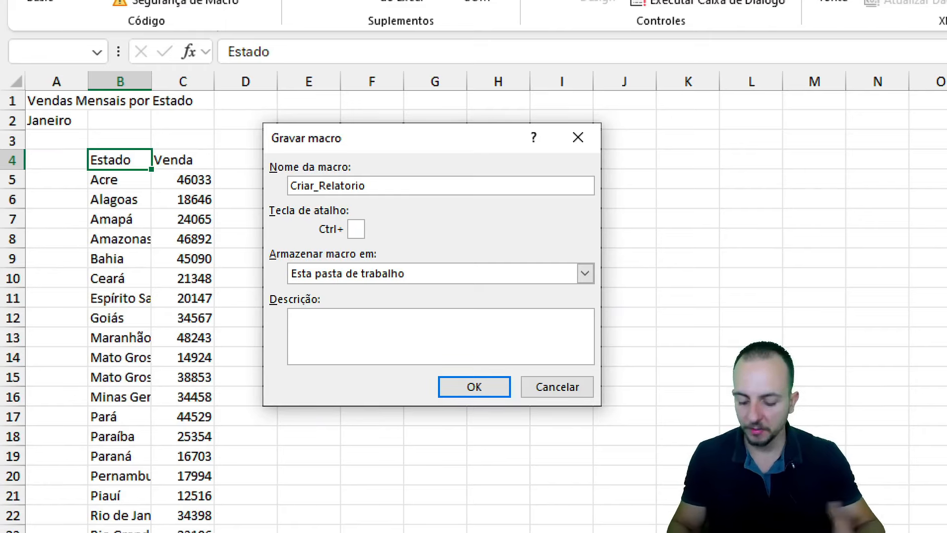
type("A")
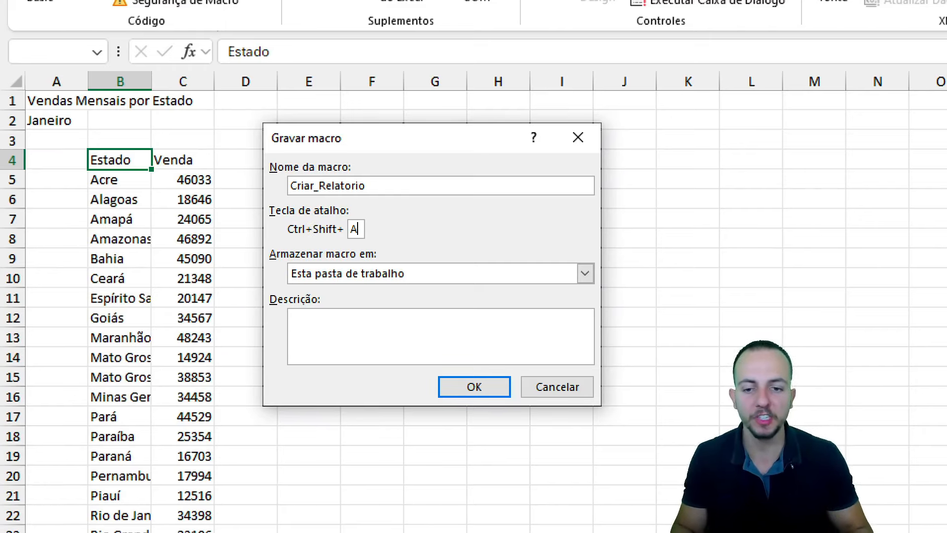
key("BackSpace")
- Start recording the Criar_Relatorio macro with no shortcut key and no description
left_click(299, 355)
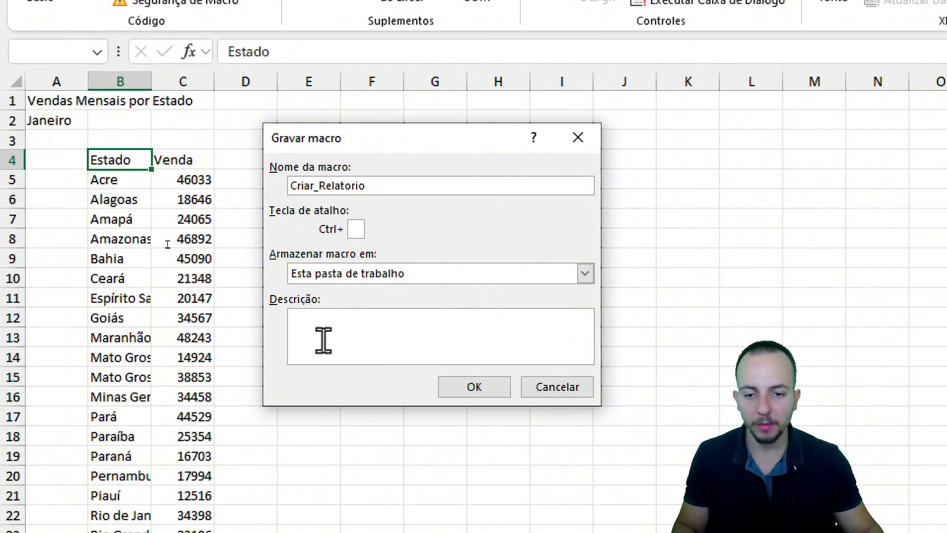
left_click(475, 388)
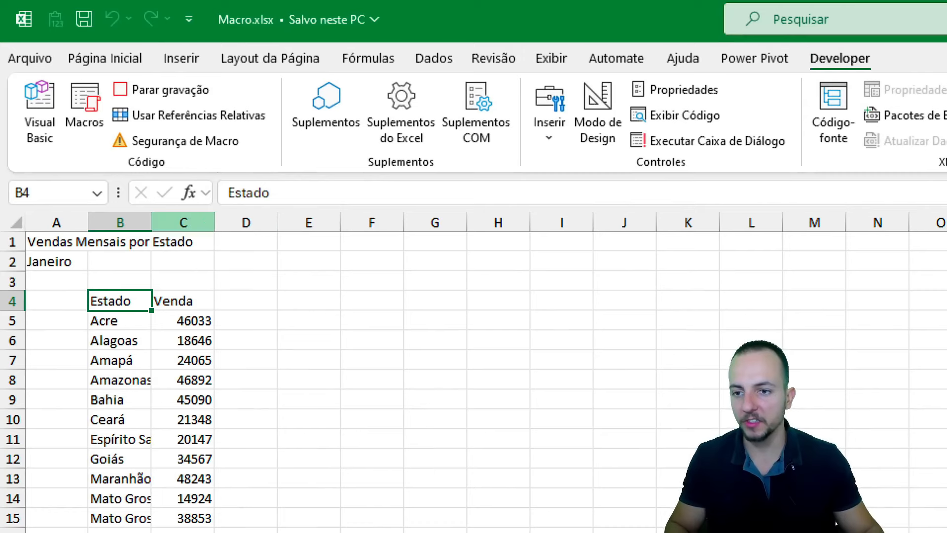
mouse_move(95, 73)
left_mouse_down()
mouse_move(207, 105)
mouse_move(286, 152)
left_mouse_up()
key("Escape")
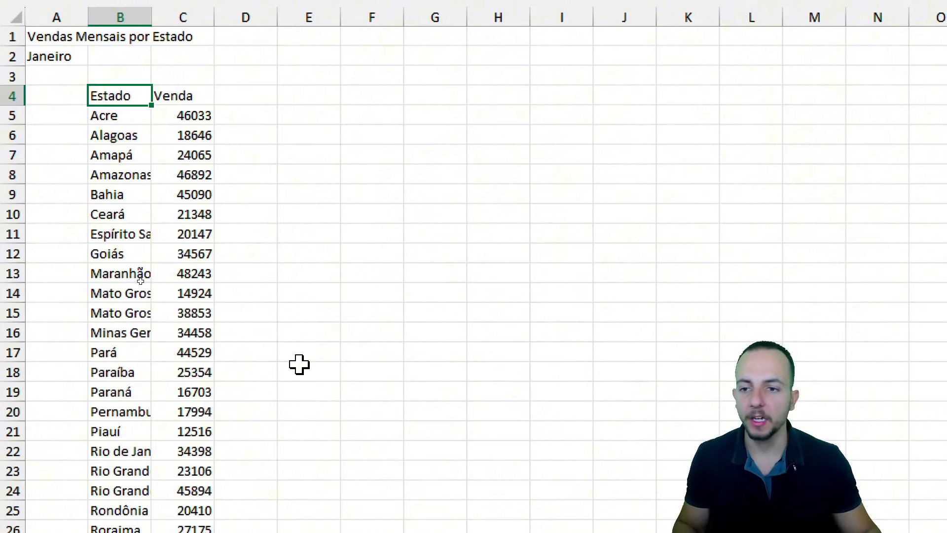
- Widen columns B and C equally to fit the state names and center their contents vertically and horizontally
mouse_move(119, 59)
left_mouse_down()
mouse_move(161, 64)
mouse_move(132, 92)
mouse_move(141, 50)
left_mouse_up()
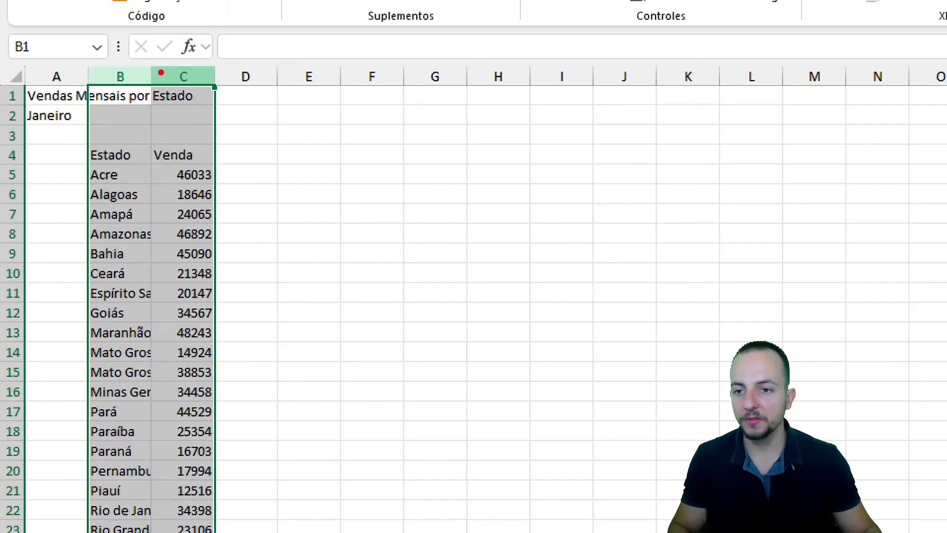
left_click_drag(246, 122, 127, 122)
key("Escape")
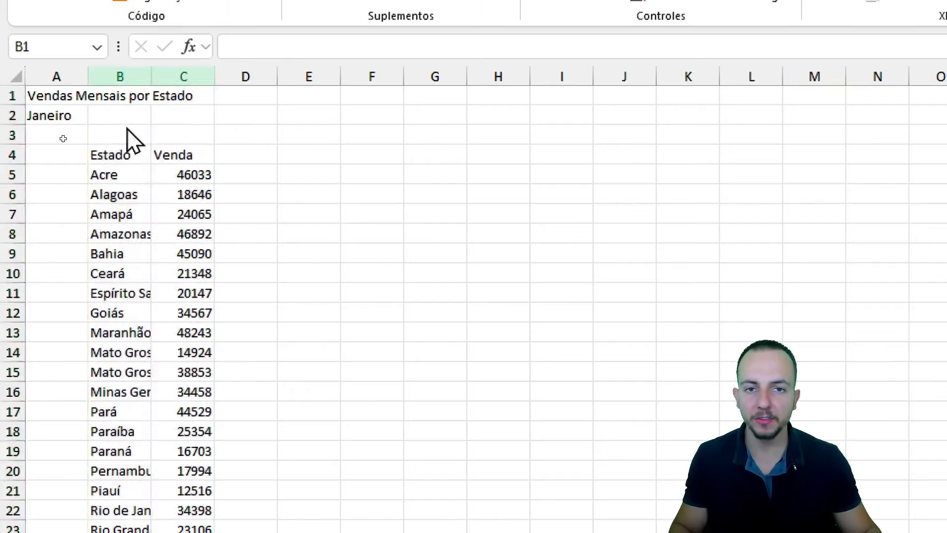
left_click_drag(151, 75, 226, 76)
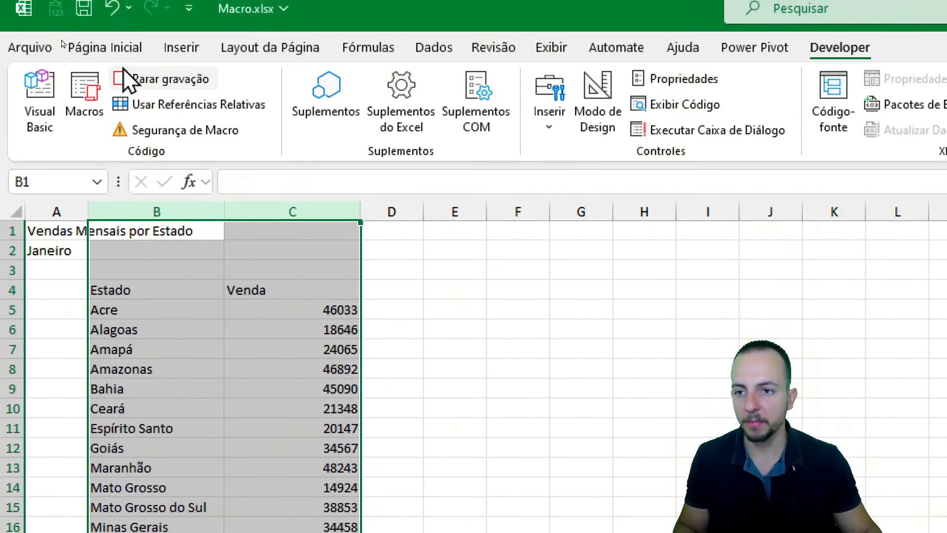
left_click(115, 62)
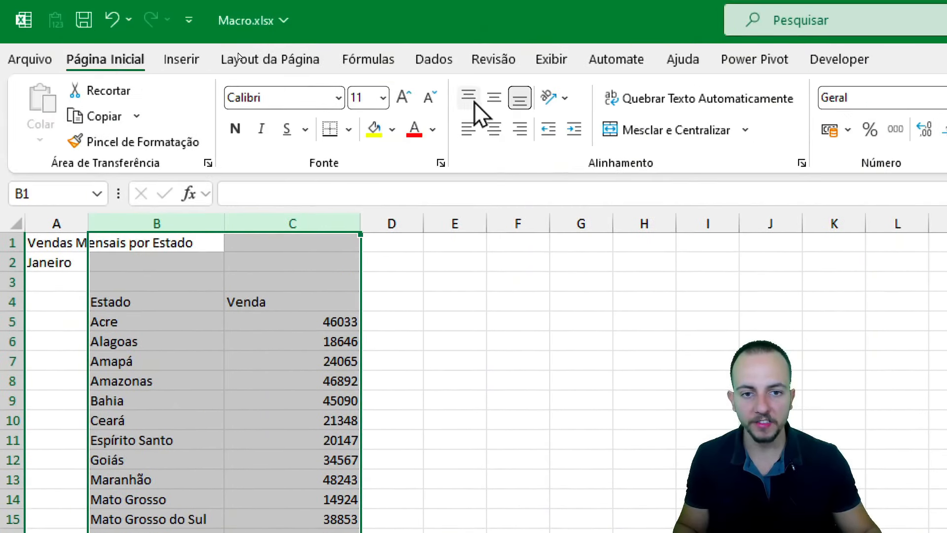
left_click(494, 101)
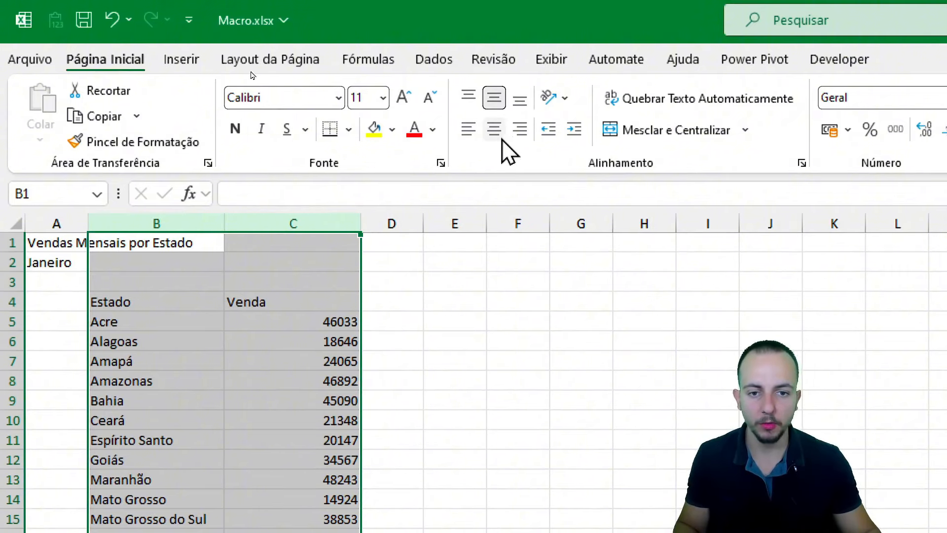
left_click(497, 130)
- Format the Estado and Venda header cells with bold white text on a green fill
left_click_drag(175, 295, 267, 298)
left_click(245, 130)
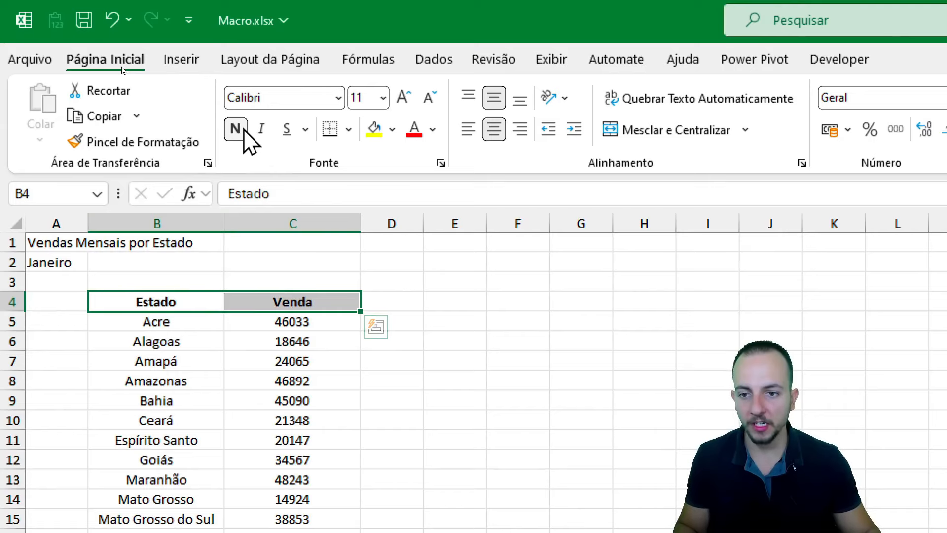
left_click(392, 130)
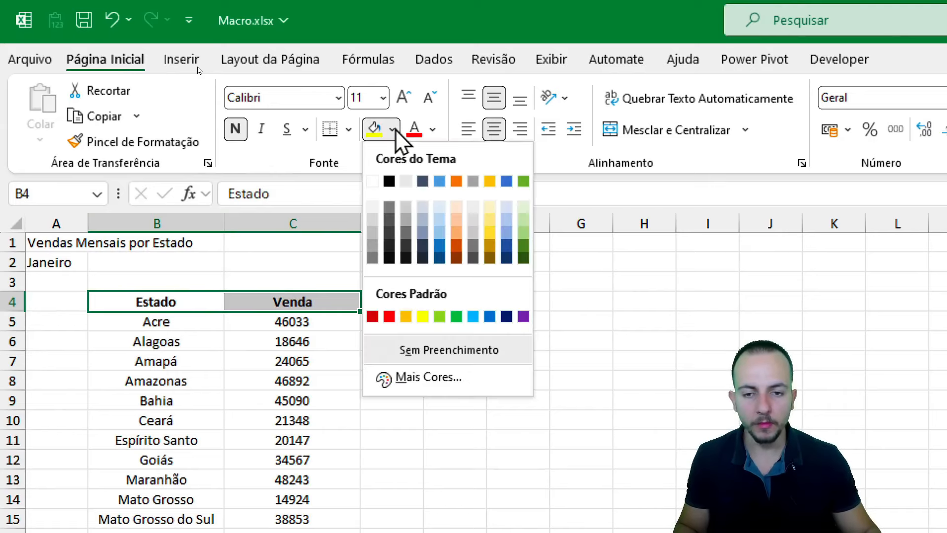
left_click(455, 315)
left_click(433, 129)
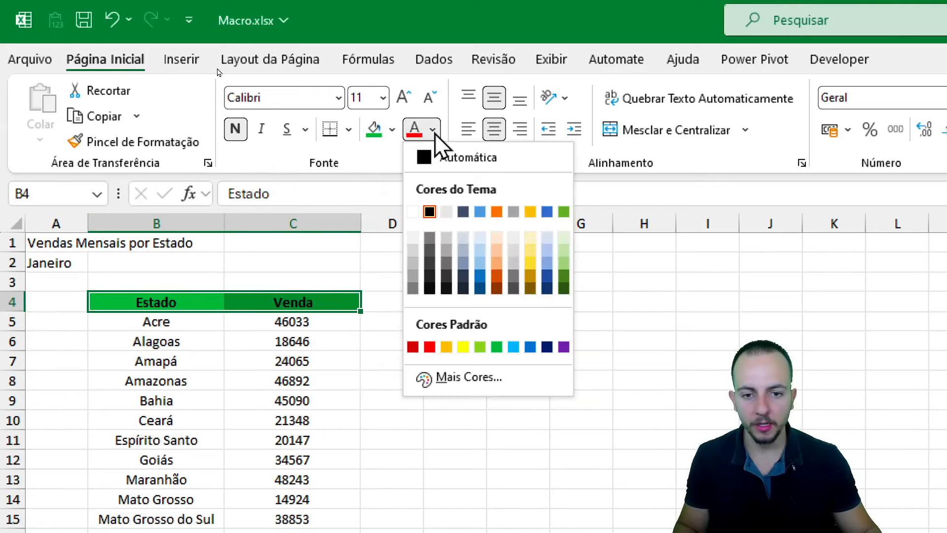
left_click(412, 211)
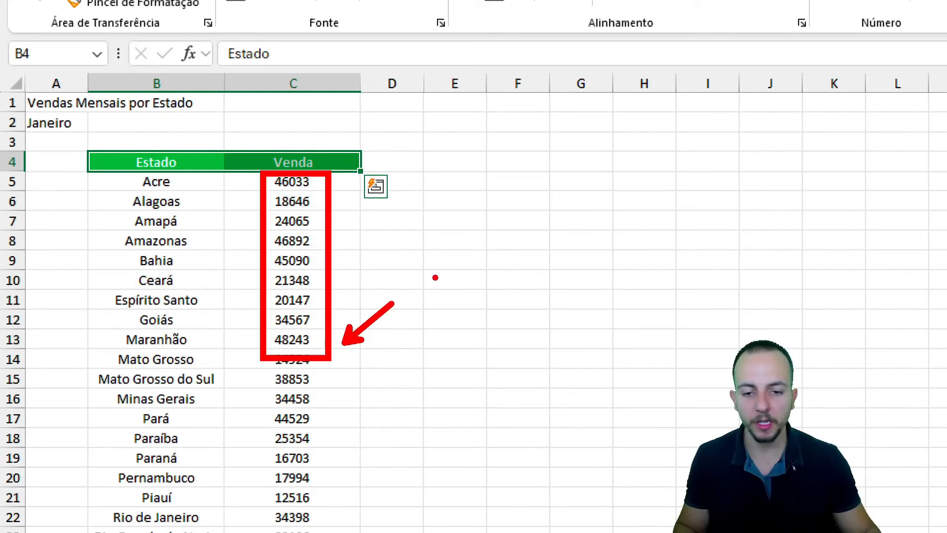
mouse_move(429, 223)
left_mouse_down()
mouse_move(432, 190)
mouse_move(463, 306)
left_mouse_up()
left_click_drag(527, 206, 499, 307)
left_click_drag(498, 192, 514, 323)
left_click_drag(532, 199, 537, 316)
mouse_move(325, 388)
left_mouse_down()
mouse_move(296, 441)
mouse_move(327, 379)
left_mouse_up()
left_click_drag(346, 430, 404, 464)
left_click_drag(416, 423, 596, 332)
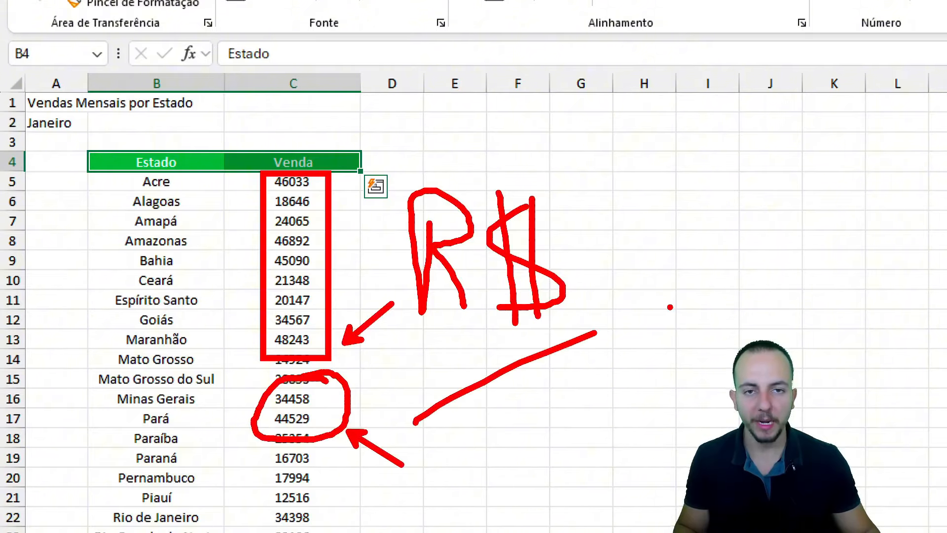
key("Escape")
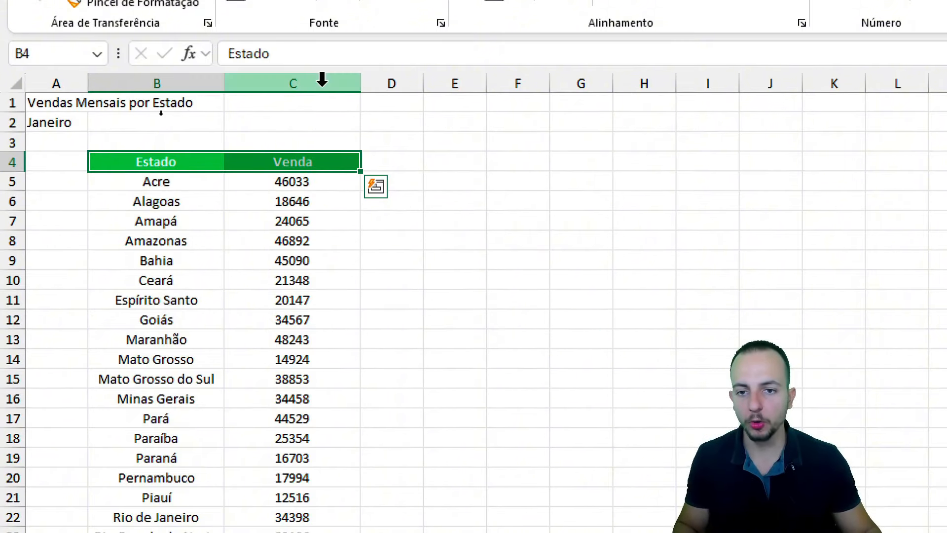
- Apply the R$ accounting number format to the whole of column C
left_click(322, 79)
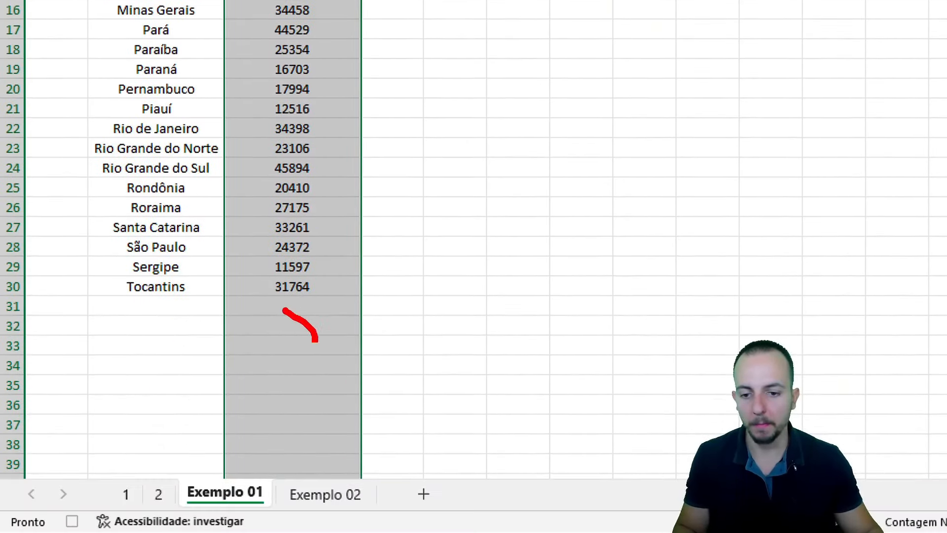
left_click_drag(315, 340, 304, 453)
left_click_drag(299, 288, 285, 101)
mouse_move(319, 58)
left_mouse_down()
mouse_move(211, 244)
mouse_move(232, 62)
left_mouse_up()
key("Escape")
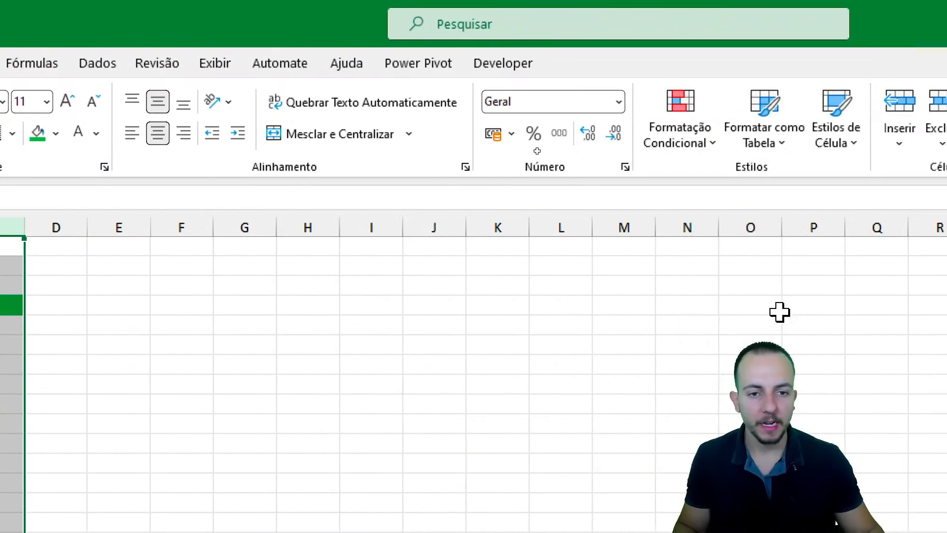
left_click(493, 137)
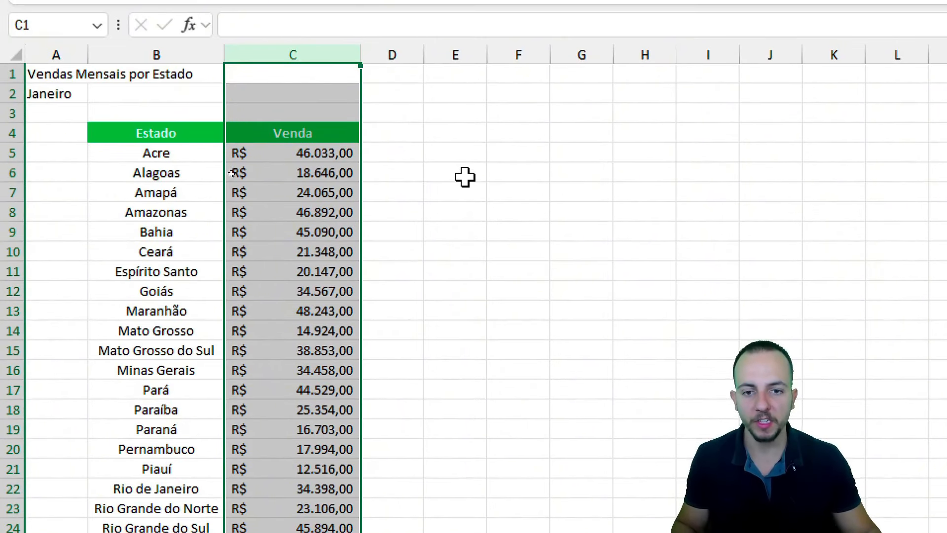
- Enter the label "Meta de Vendas:" in E4 and its value 35000 in F4
left_click(449, 133)
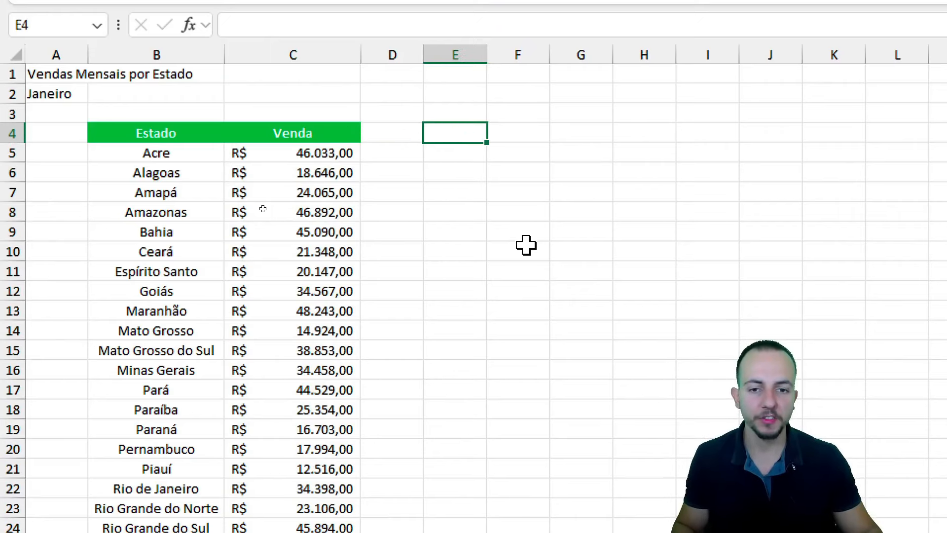
type("Meta de V")
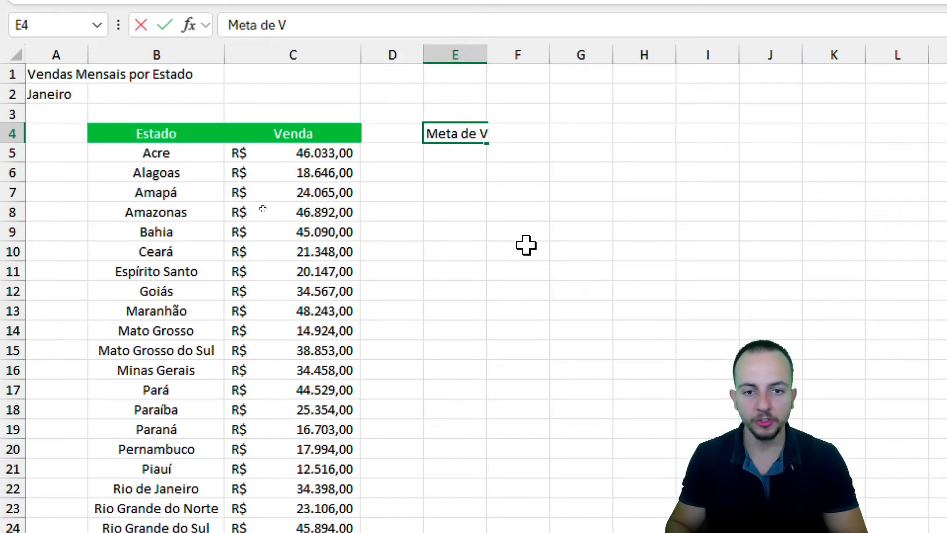
type("endas:")
key("Return")
left_click(521, 138)
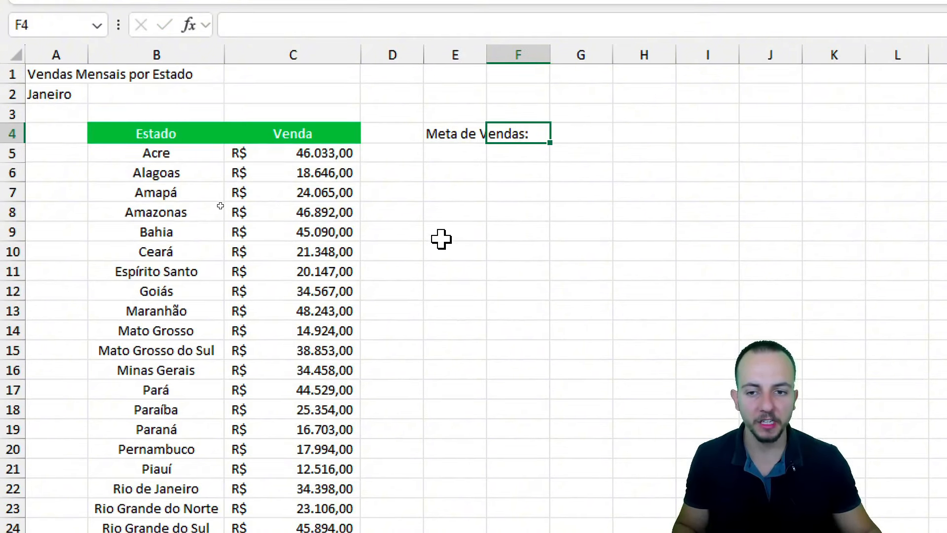
type("35000")
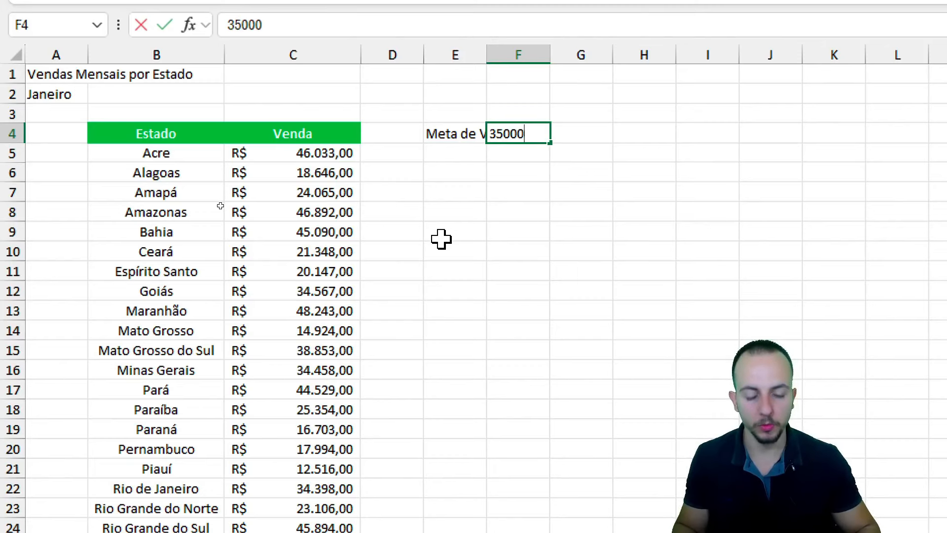
key("Return")
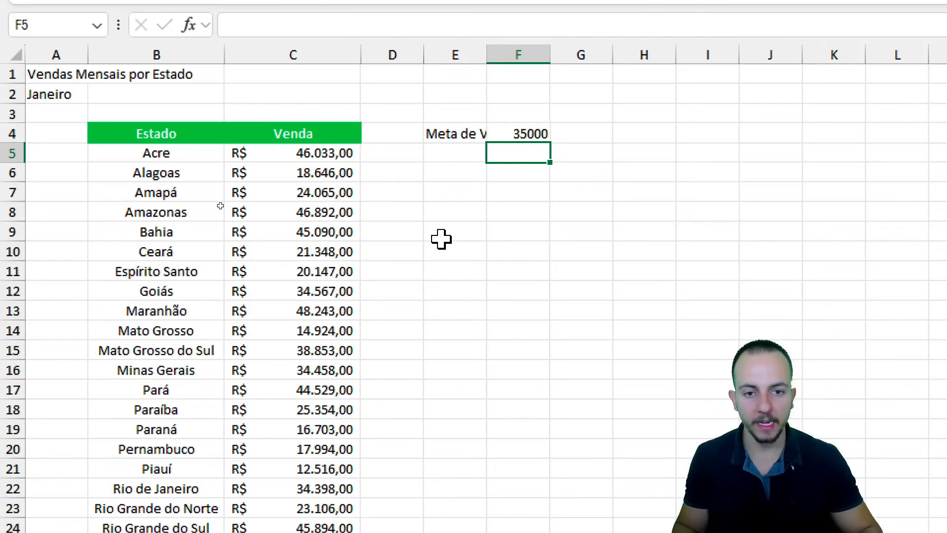
- Enter the label "Meta Mínima:" in E5 and its value 20000 in F5
left_click(458, 155)
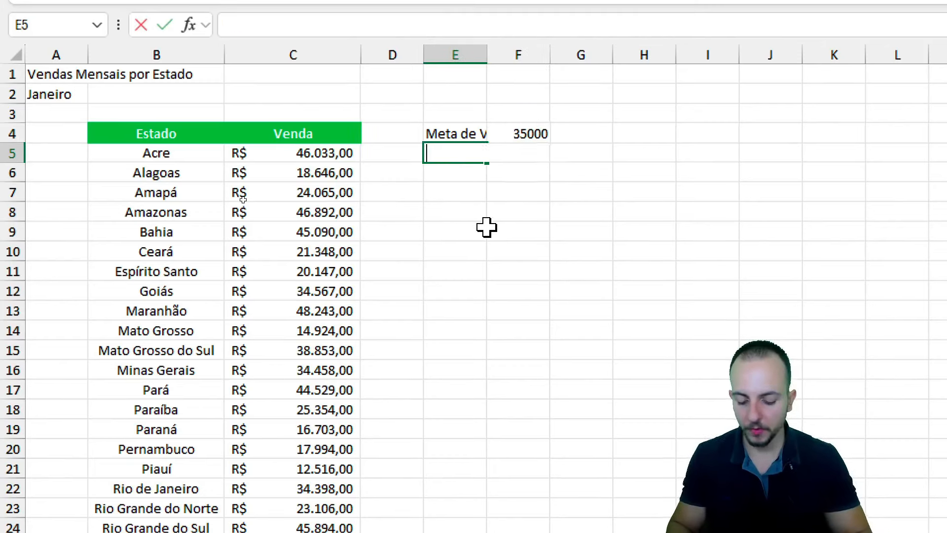
type("Meta Mínima:")
key("Tab")
type("200")
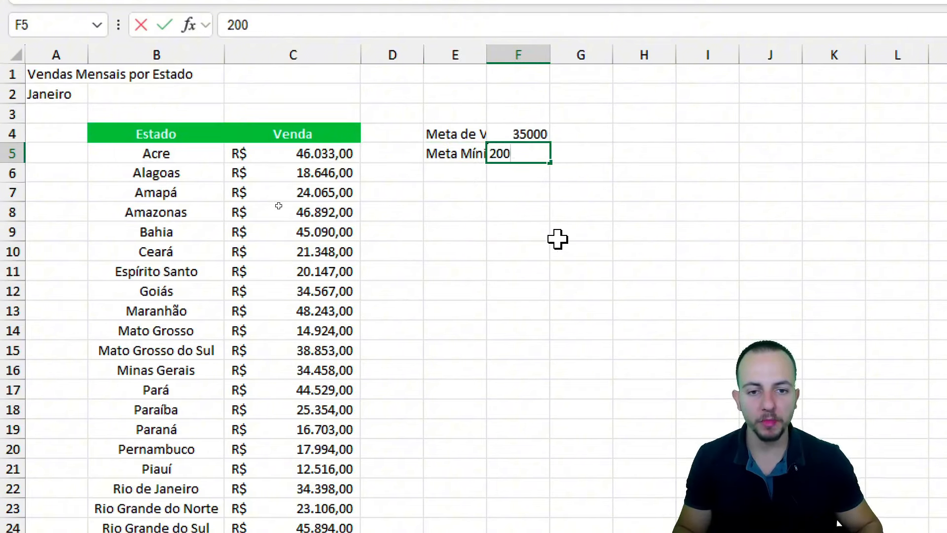
key("Return")
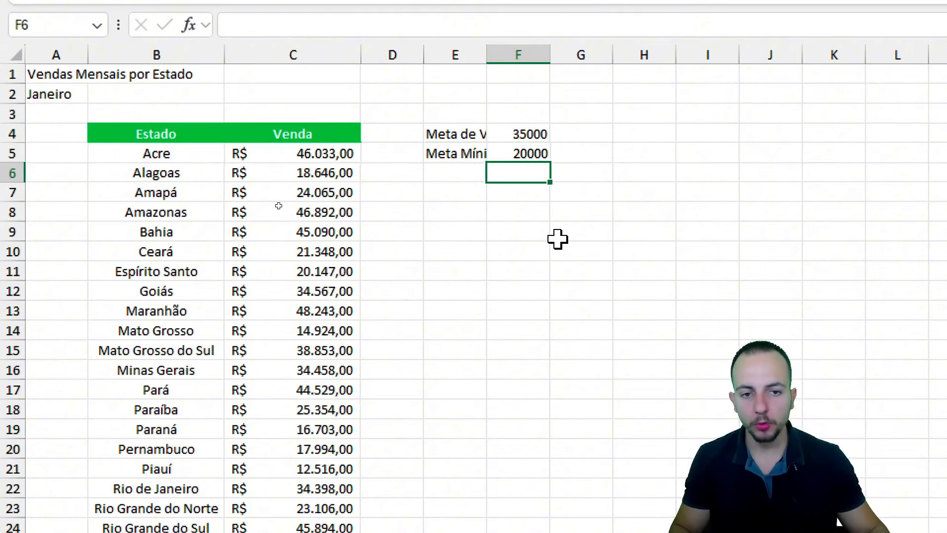
left_click_drag(499, 119, 563, 146)
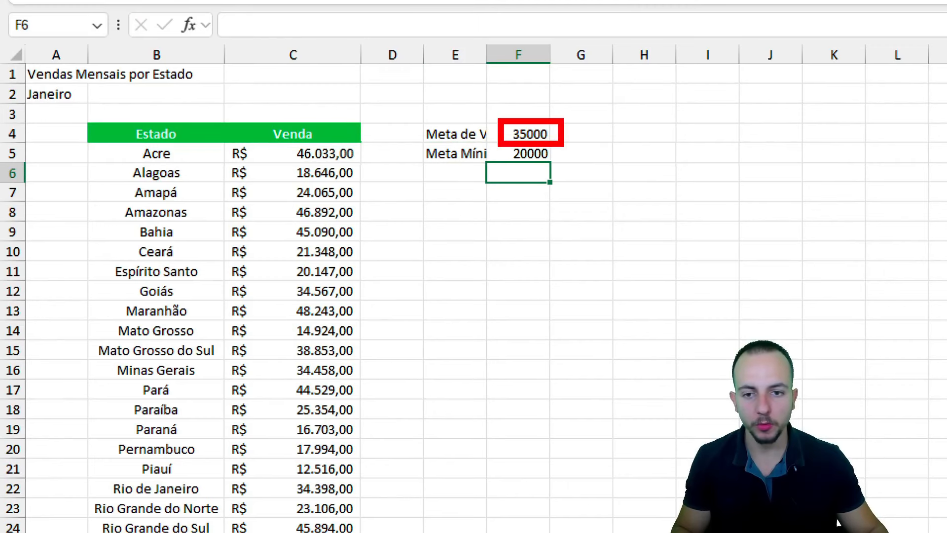
left_click_drag(272, 170, 345, 144)
left_click_drag(275, 228, 355, 199)
left_click_drag(276, 286, 387, 260)
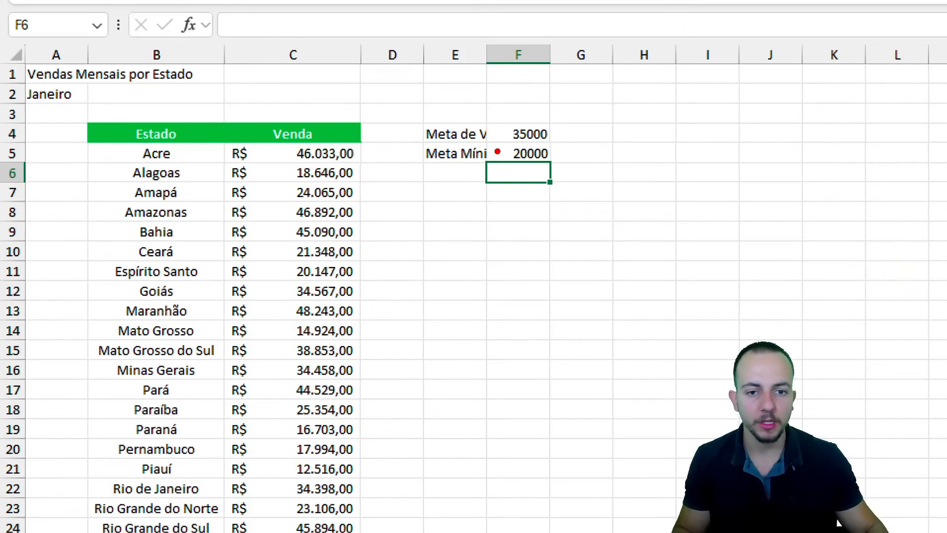
left_click_drag(506, 147, 558, 165)
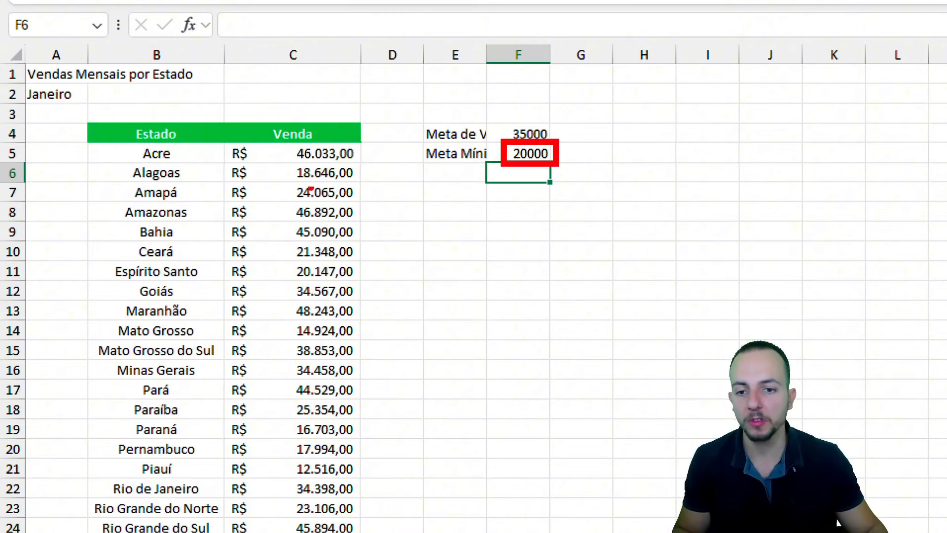
left_click_drag(325, 169, 360, 402)
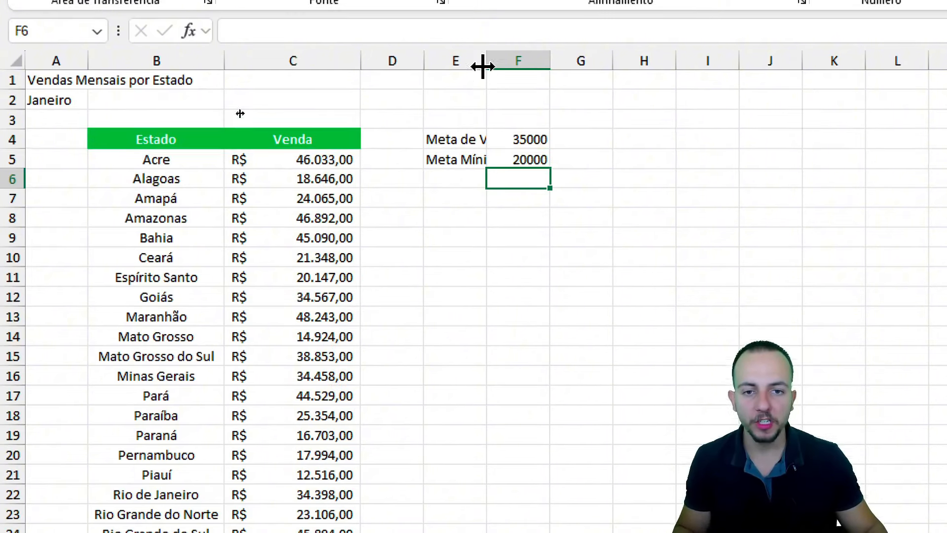
- Widen columns E and F to fit the target labels and apply the R$ accounting format to F4:F5
mouse_move(474, 55)
left_mouse_down()
mouse_move(519, 61)
mouse_move(520, 84)
mouse_move(486, 84)
mouse_move(533, 82)
left_mouse_up()
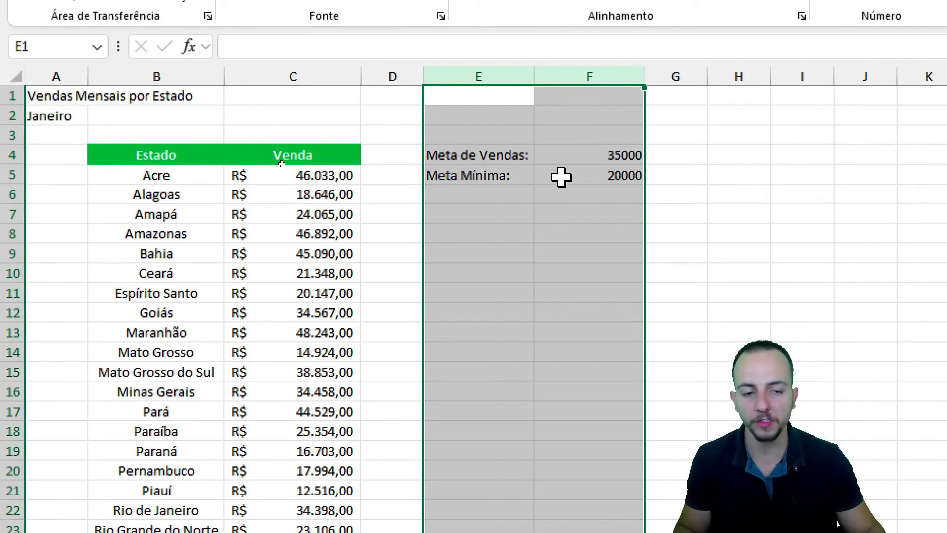
left_click_drag(602, 154, 604, 167)
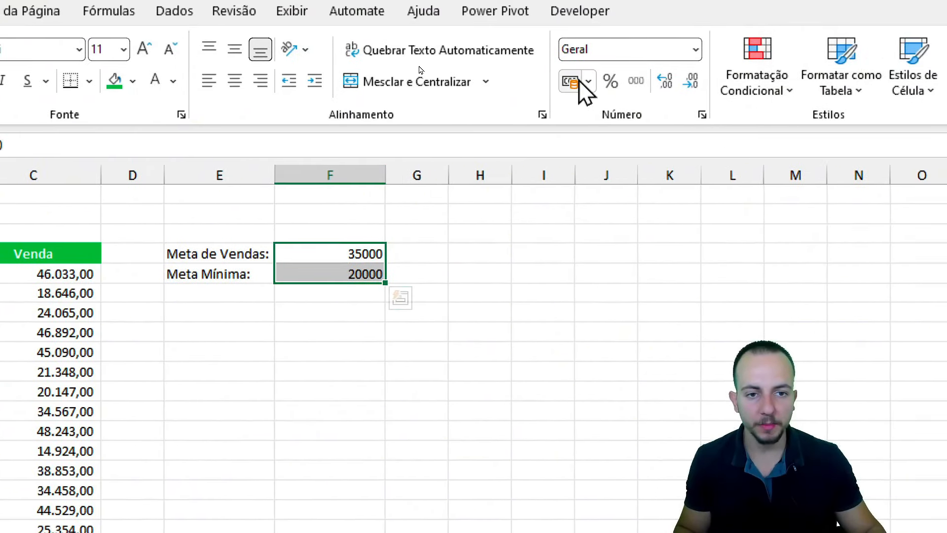
left_click(572, 82)
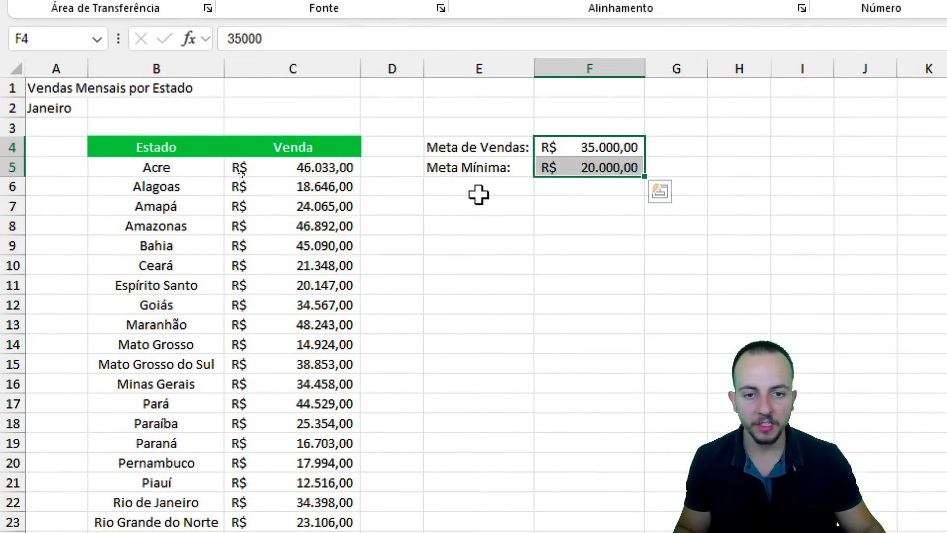
- Fill the Meta Mínima value cell F5 with a light gold theme colour
left_click(553, 167)
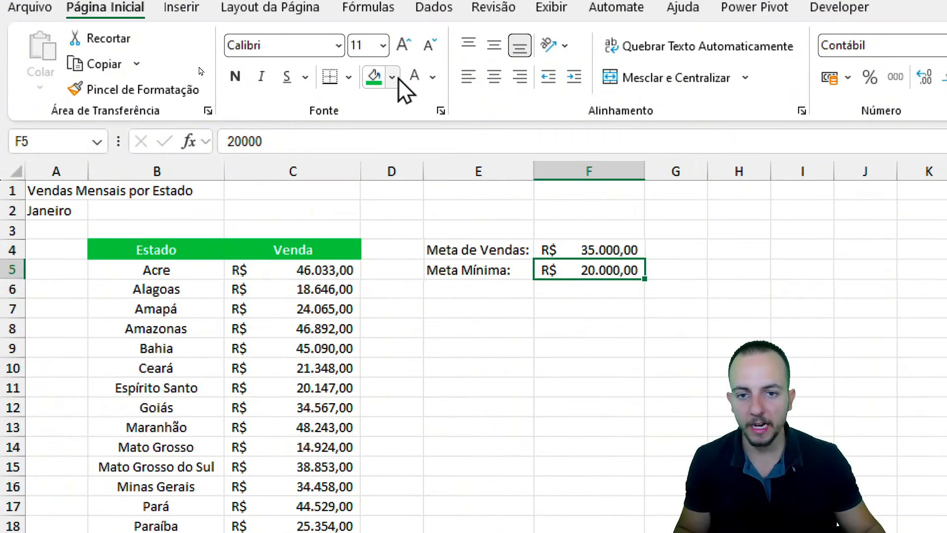
left_click(392, 77)
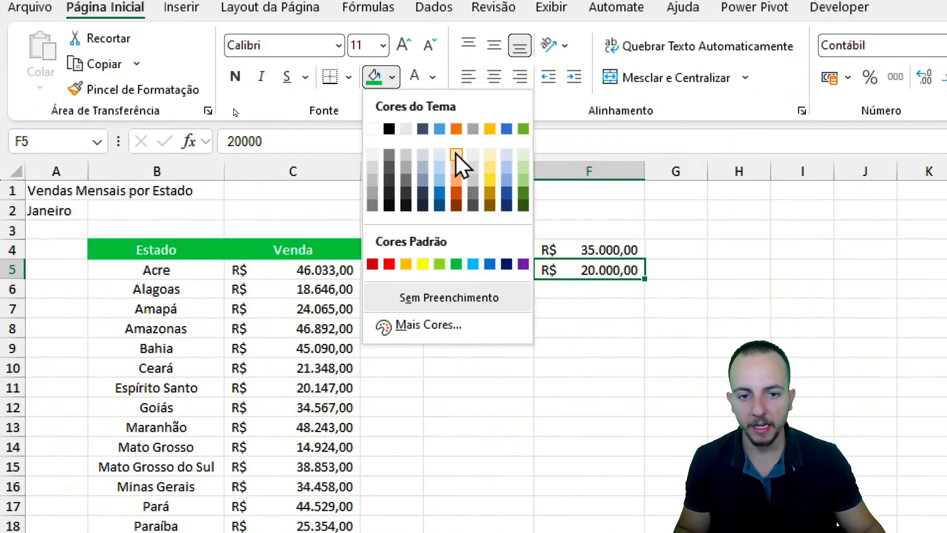
left_click(489, 166)
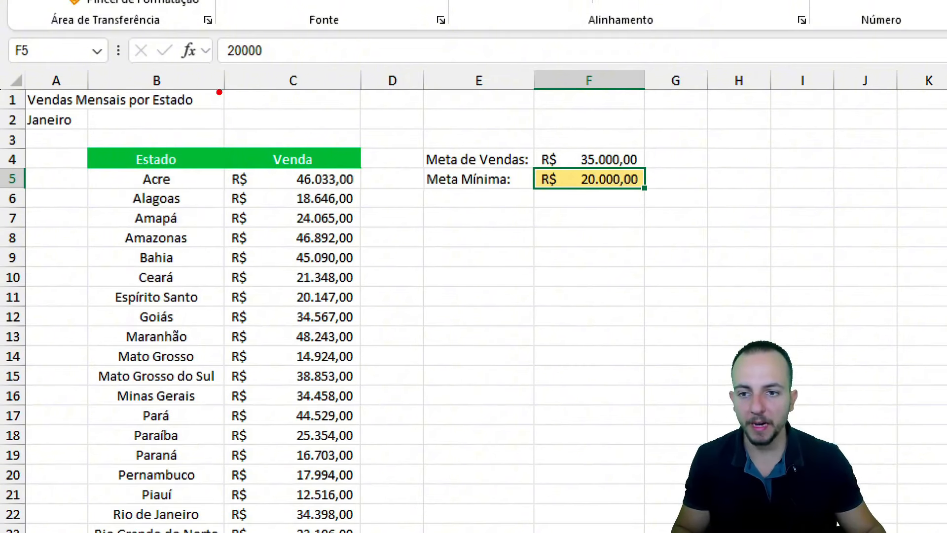
left_click_drag(219, 92, 414, 180)
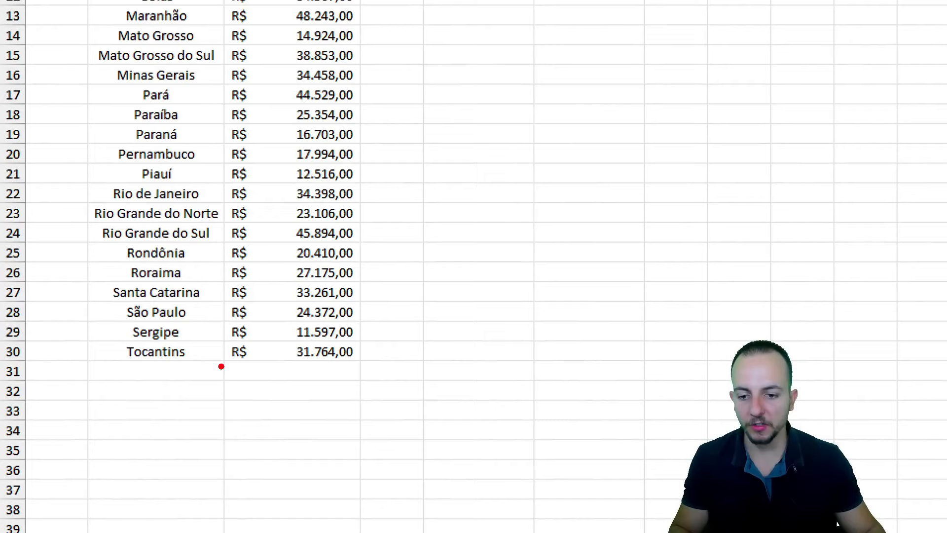
left_click_drag(221, 366, 359, 518)
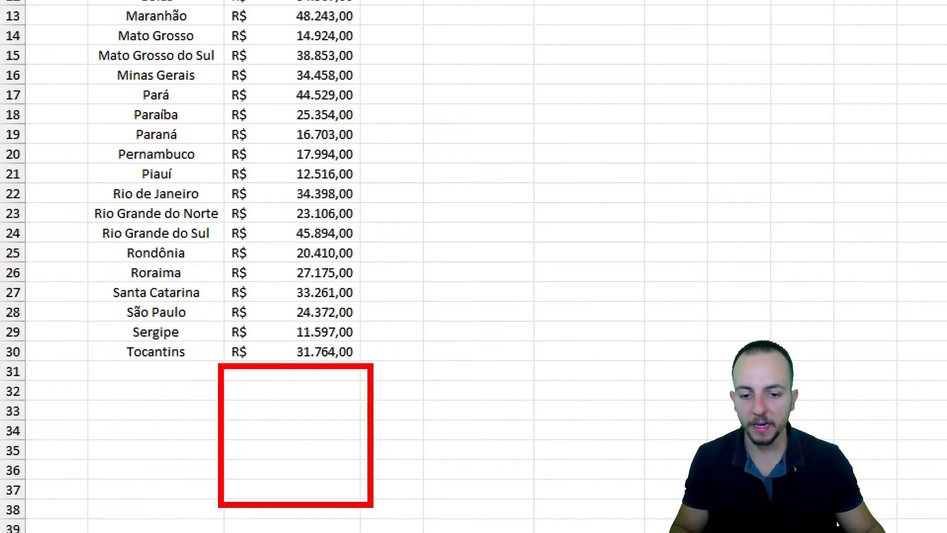
left_click_drag(376, 465, 434, 437)
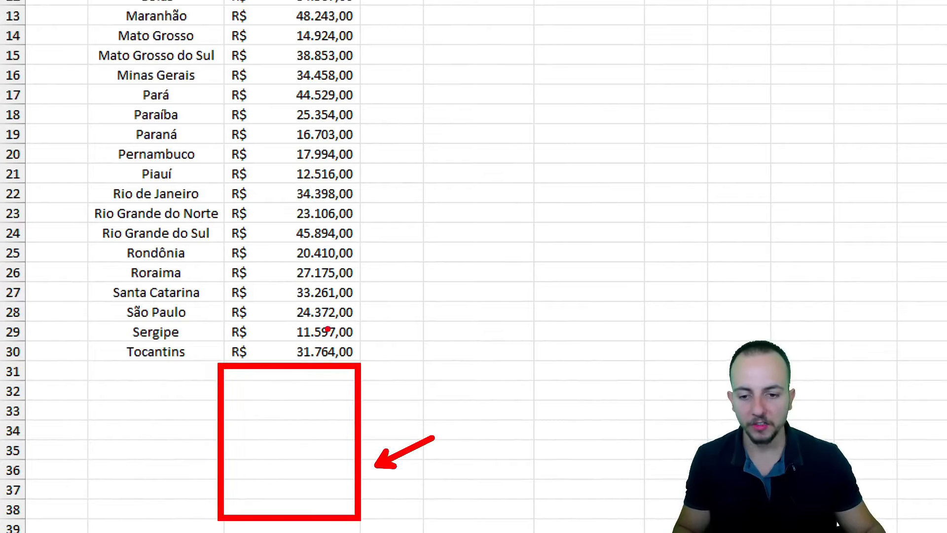
key("ctrl+z")
key("ctrl+z")
left_click_drag(227, 351, 353, 31)
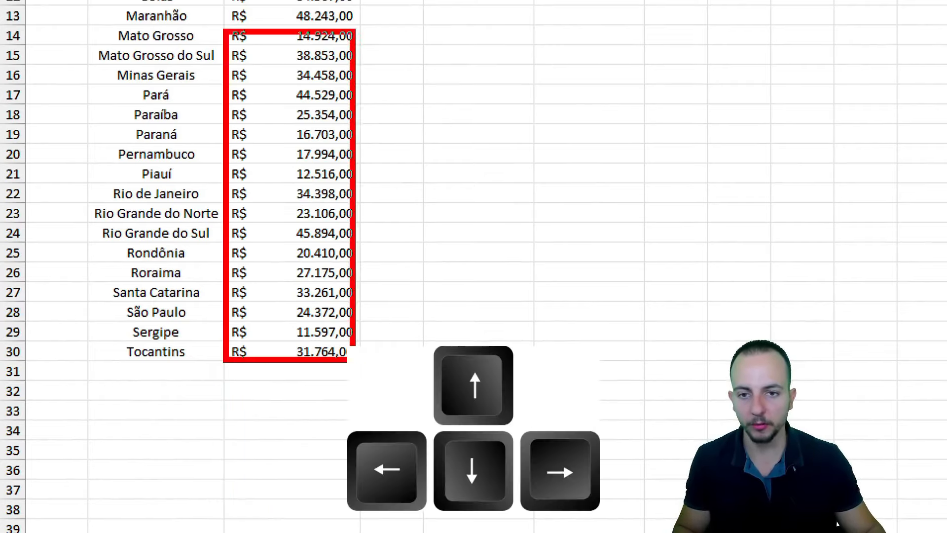
key("Escape")
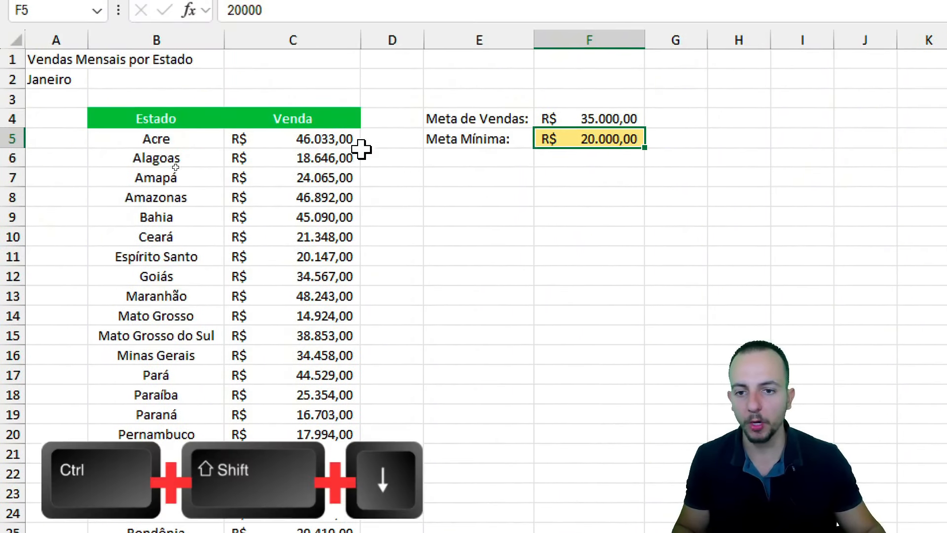
- Select the Venda values from C5 down to the last filled row, excluding the header
left_click(278, 121)
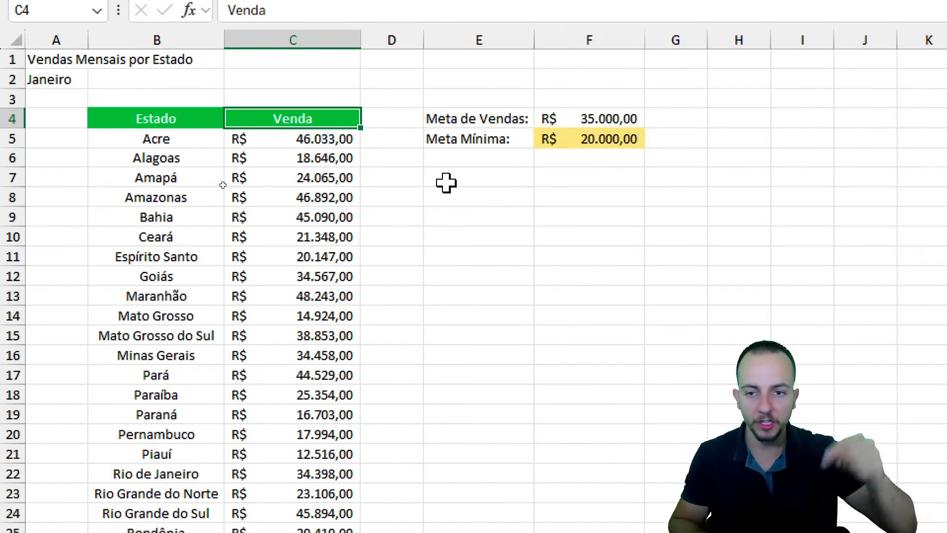
key("Down")
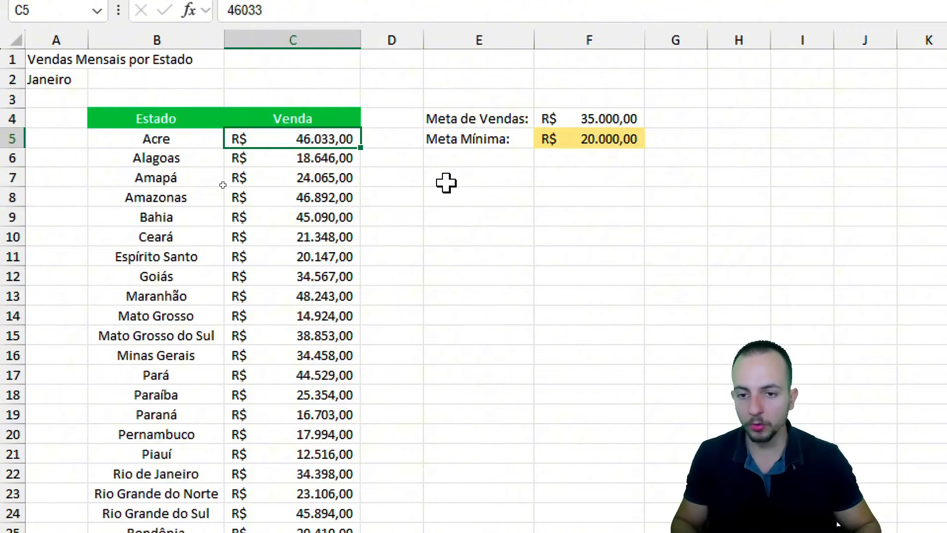
key("ctrl+shift+Down")
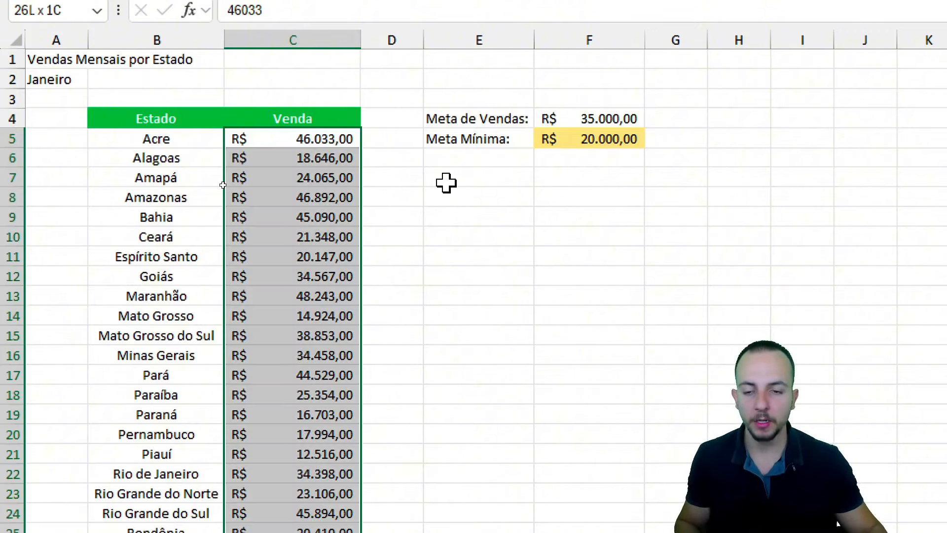
scroll(438, 356, "down", 4)
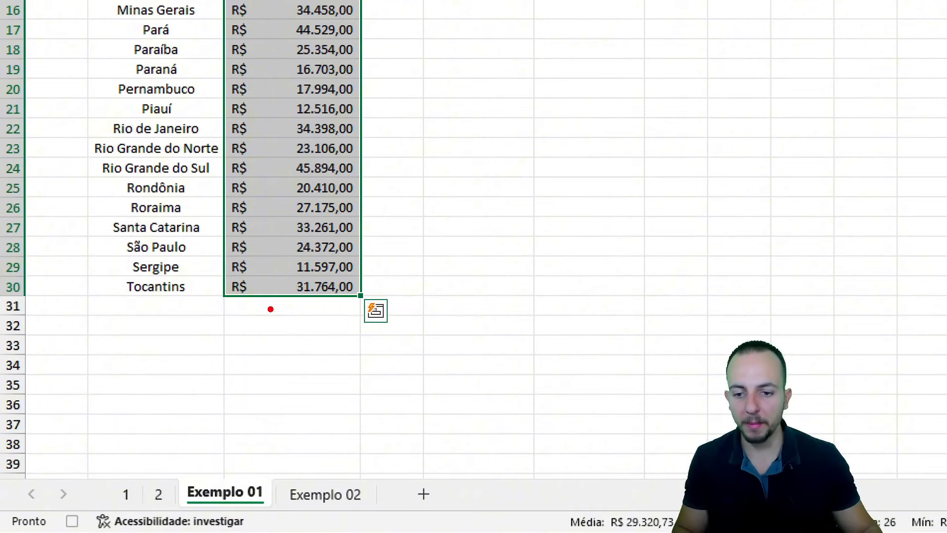
left_click_drag(270, 308, 274, 434)
mouse_move(220, 298)
left_mouse_down()
mouse_move(350, 456)
mouse_move(362, 457)
left_mouse_up()
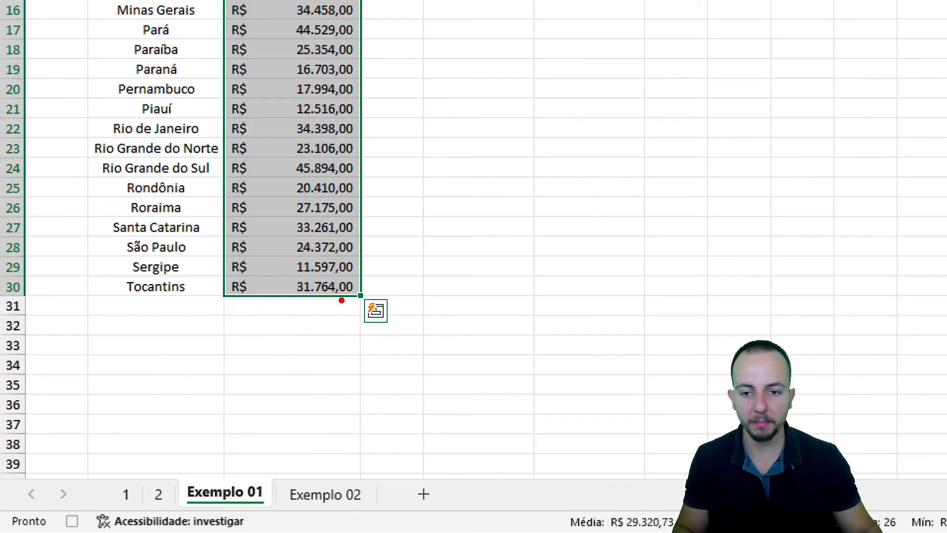
mouse_move(205, 279)
left_mouse_down()
mouse_move(352, 297)
mouse_move(396, 280)
left_mouse_up()
mouse_move(206, 272)
left_mouse_down()
mouse_move(310, 281)
mouse_move(380, 273)
left_mouse_up()
left_click_drag(220, 252, 406, 252)
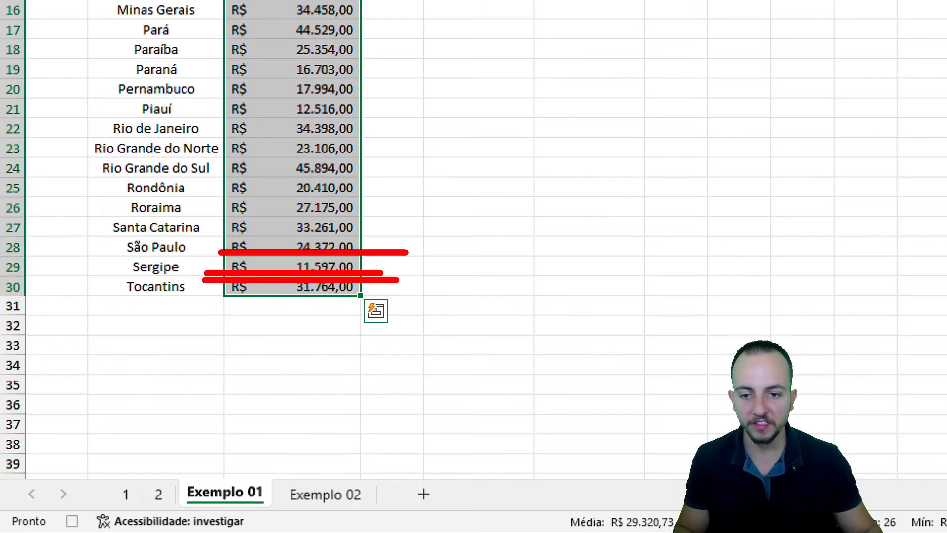
left_click_drag(232, 214, 377, 214)
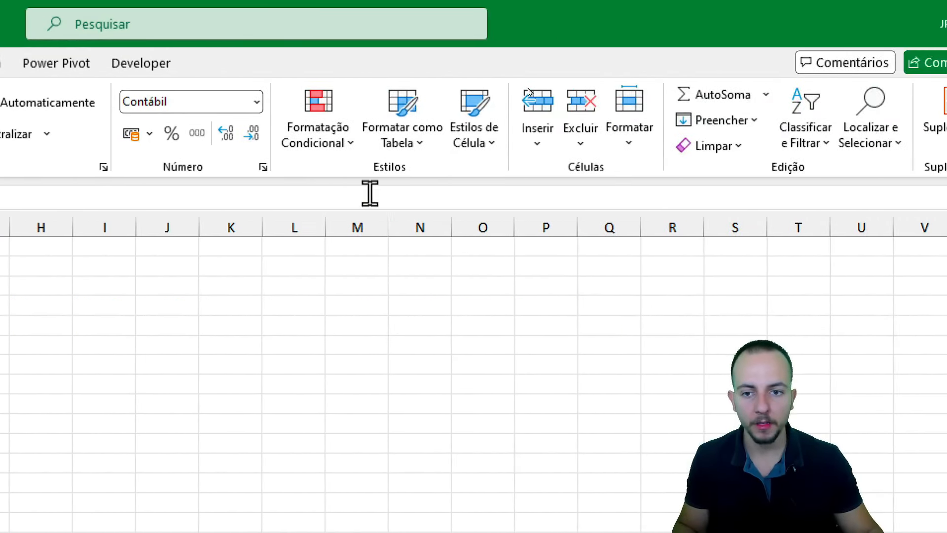
- Add a greater-than conditional formatting rule to the selected sales, comparing with =$F$5 and using yellow fill with dark yellow text
left_click(345, 142)
mouse_move(374, 192)
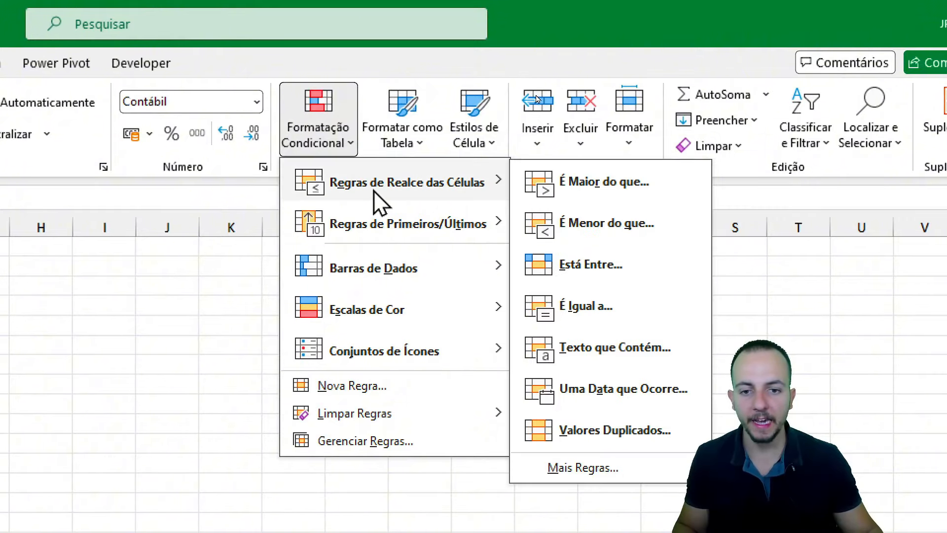
left_click(619, 192)
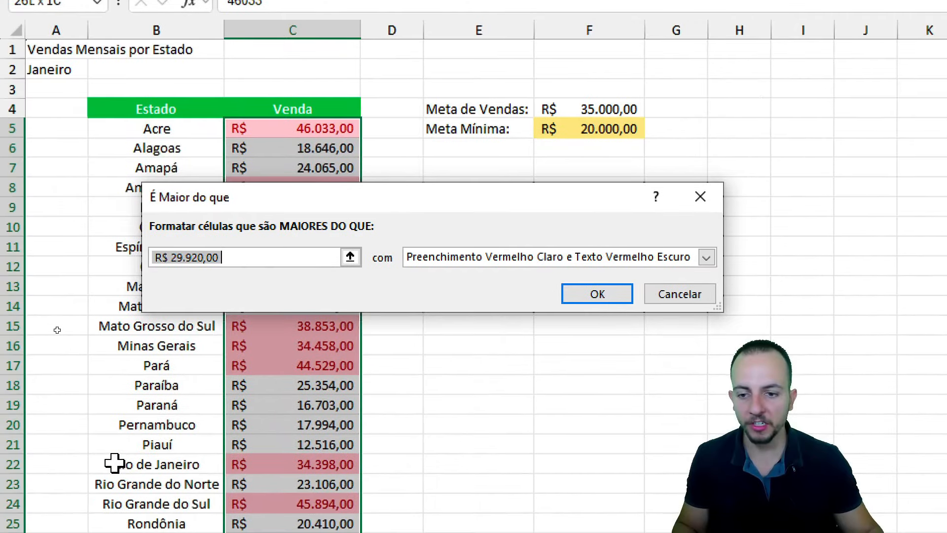
left_click(598, 134)
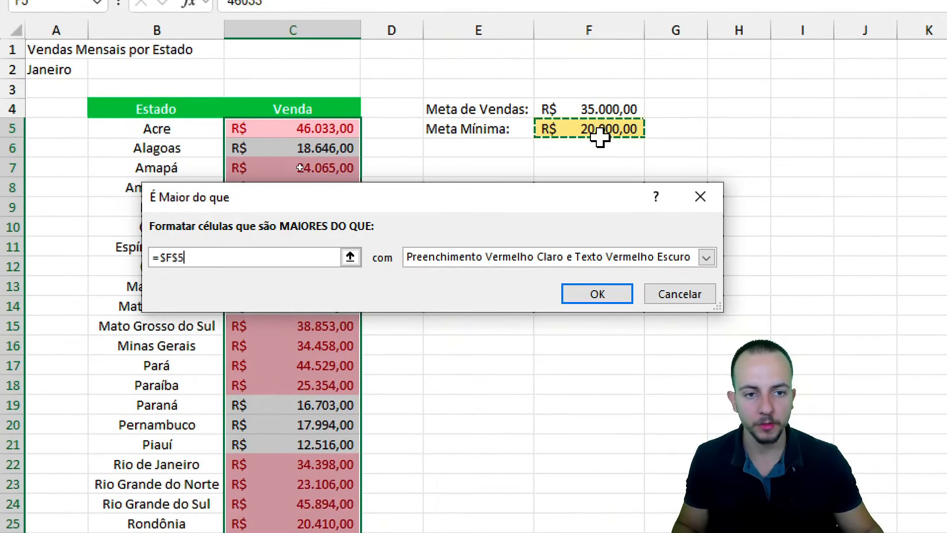
left_click(496, 259)
left_click(516, 286)
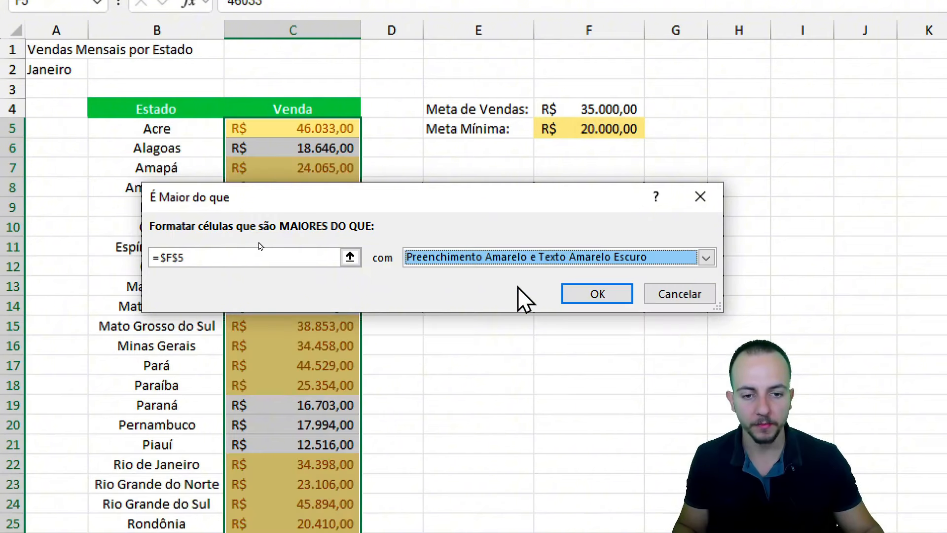
left_click(574, 293)
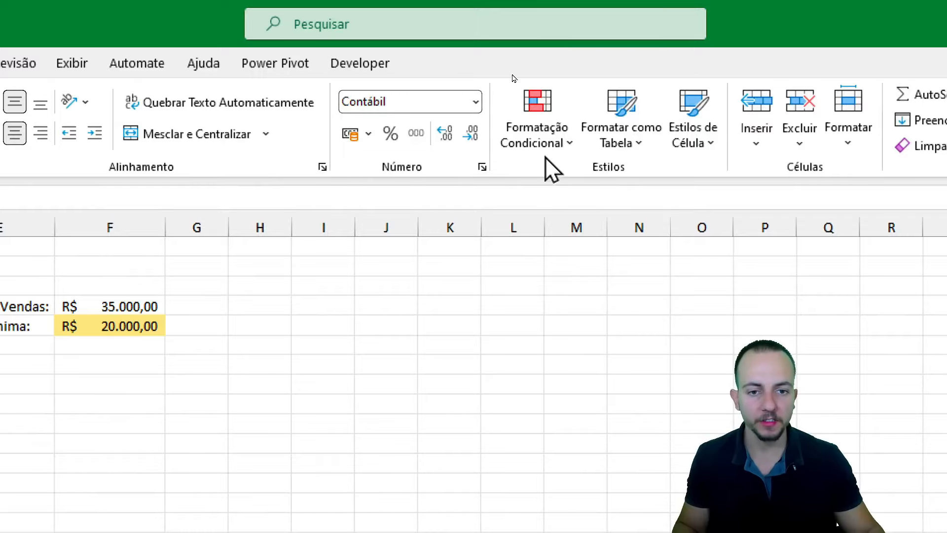
- Add a second greater-than conditional formatting rule to the sales, comparing with =$F$4 and using green fill with dark green text
left_click(542, 143)
mouse_move(616, 182)
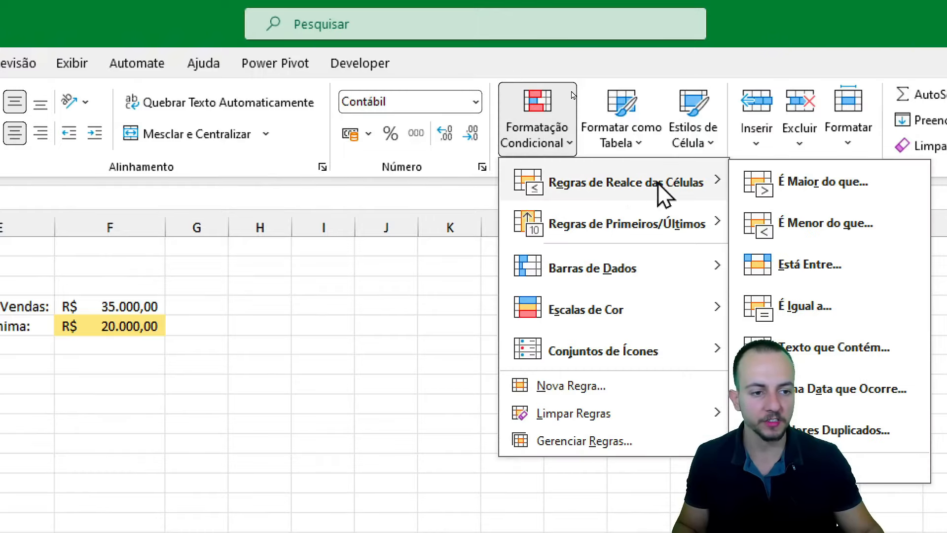
left_click(741, 184)
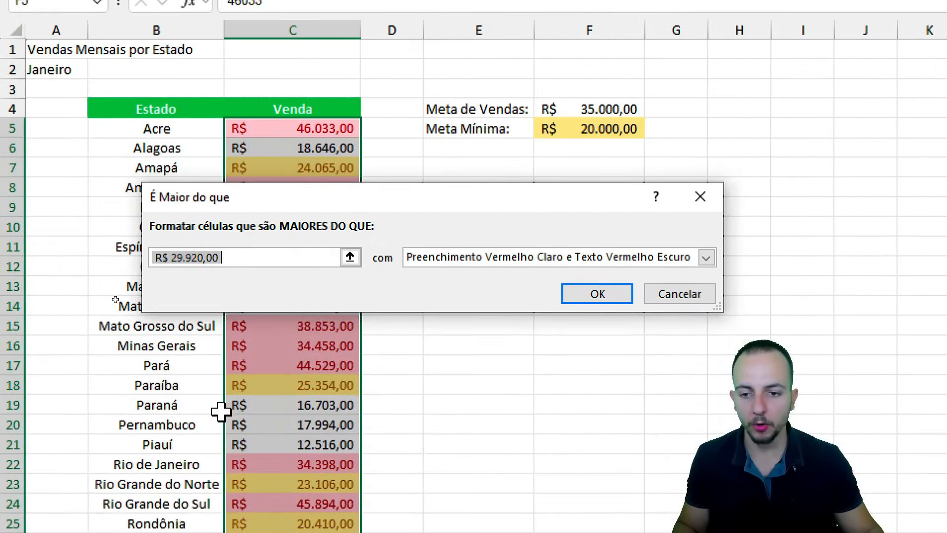
left_click(582, 294)
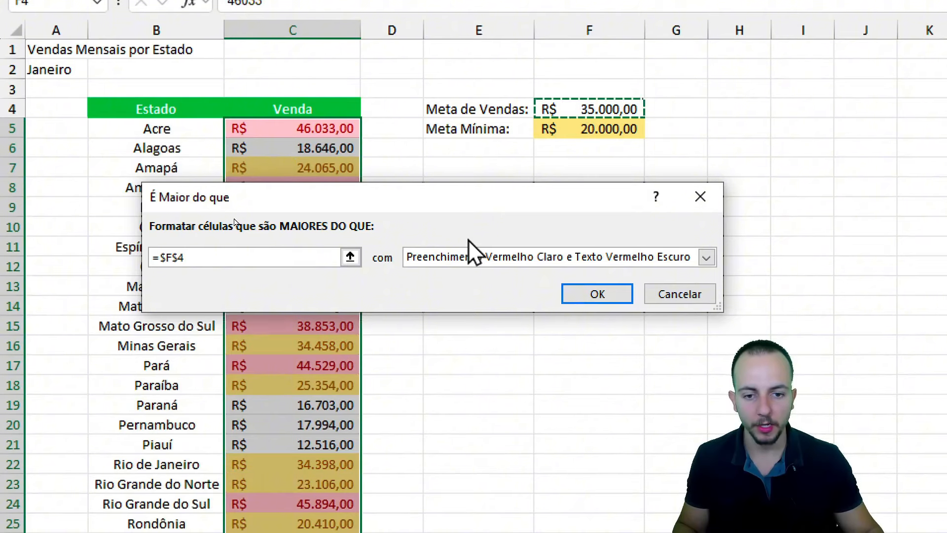
left_click(481, 257)
left_click(520, 303)
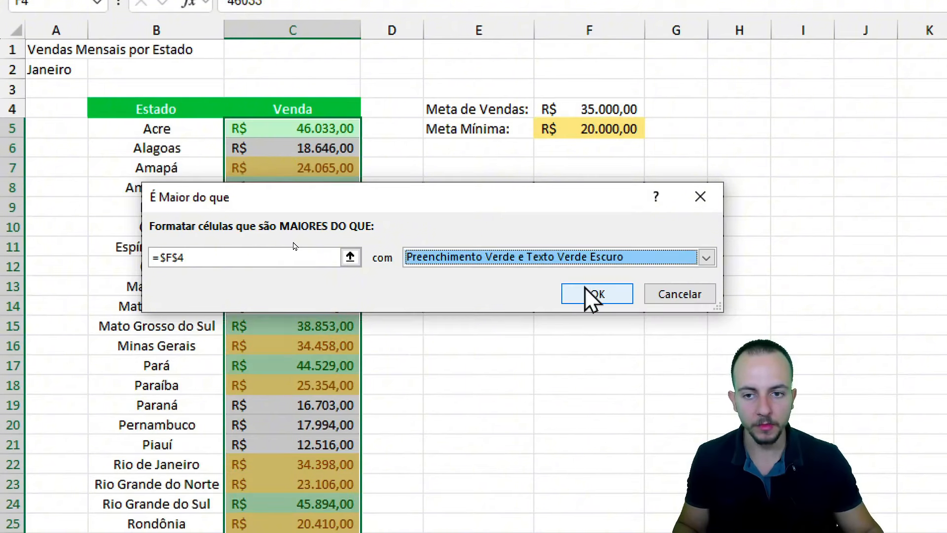
left_click(594, 296)
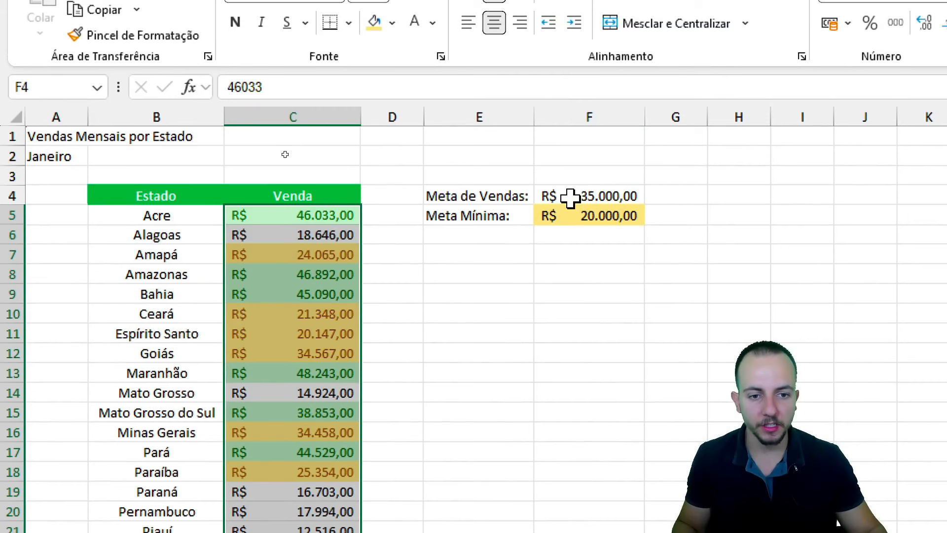
- Fill the Meta de Vendas value cell F4 with a light green theme colour
left_click(571, 197)
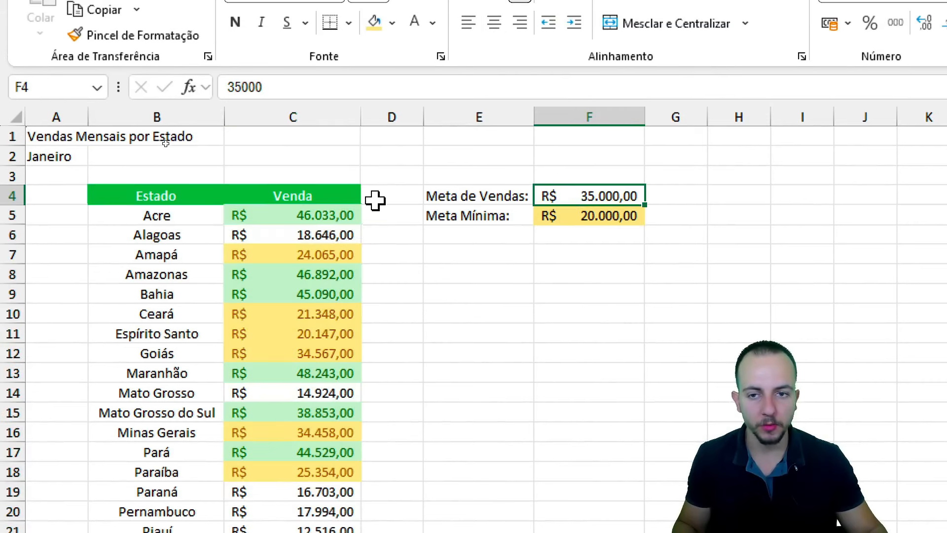
left_click(392, 22)
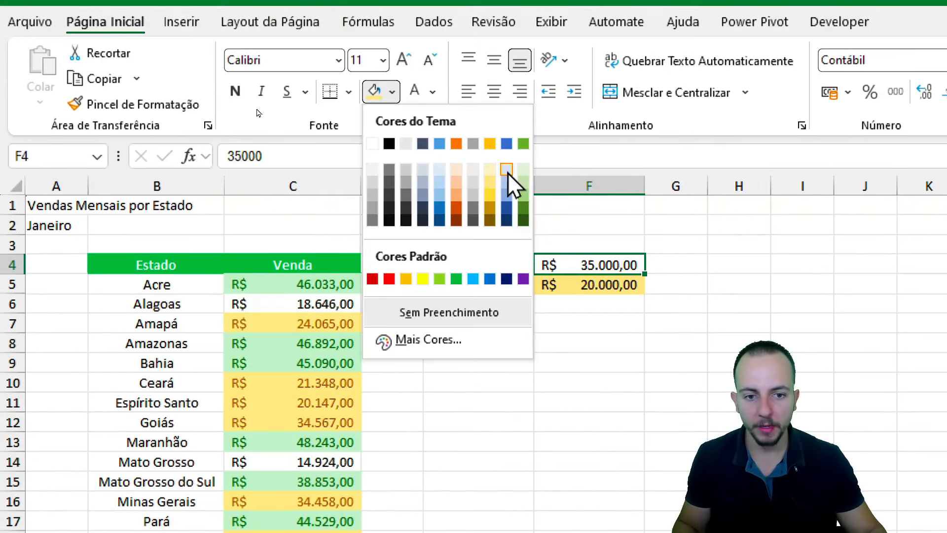
left_click(523, 169)
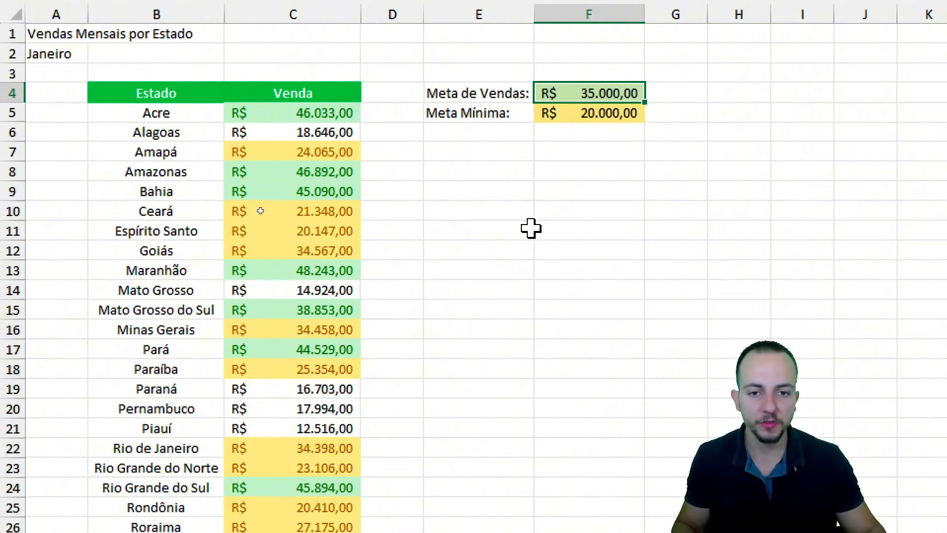
- Enter the label "Qtd de Estados:" in E7 and move to F7 for its value
left_click(497, 151)
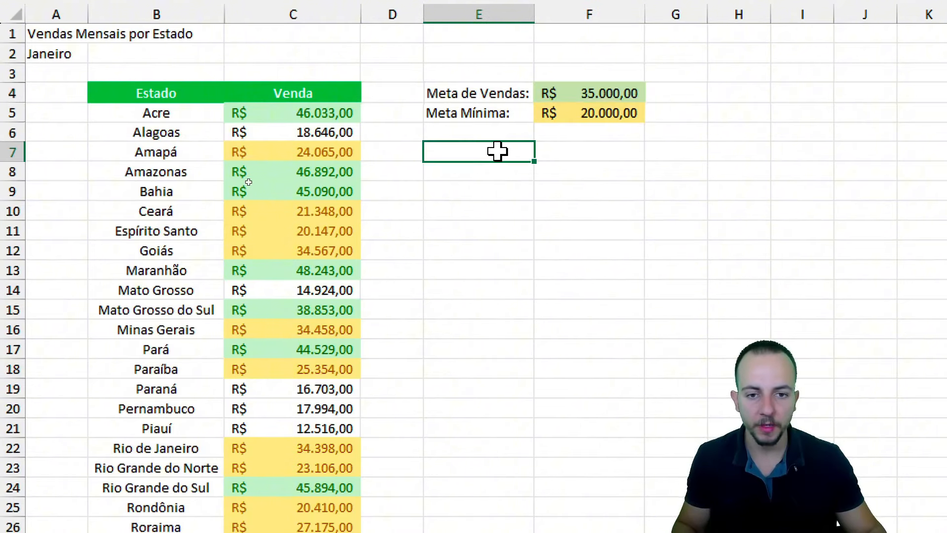
type("Qtd de Es")
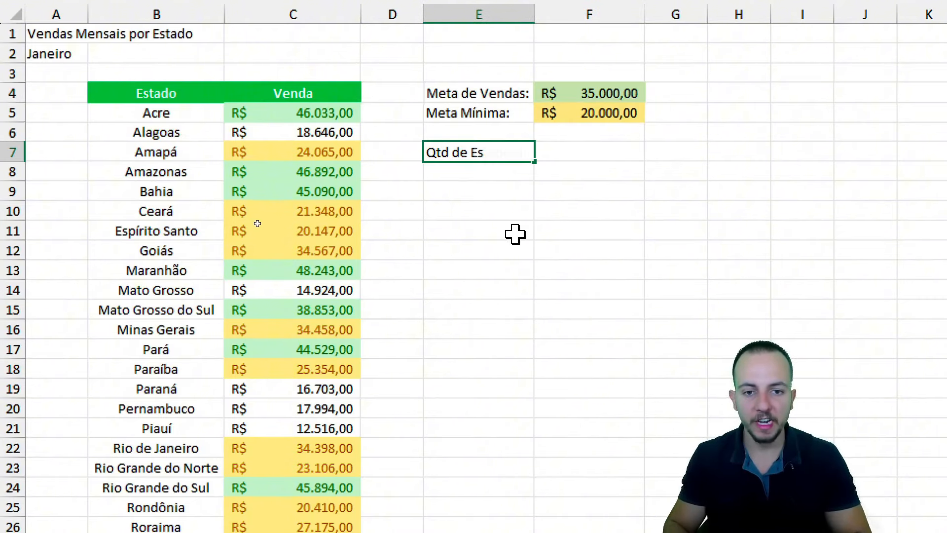
type("tados:")
key("Tab")
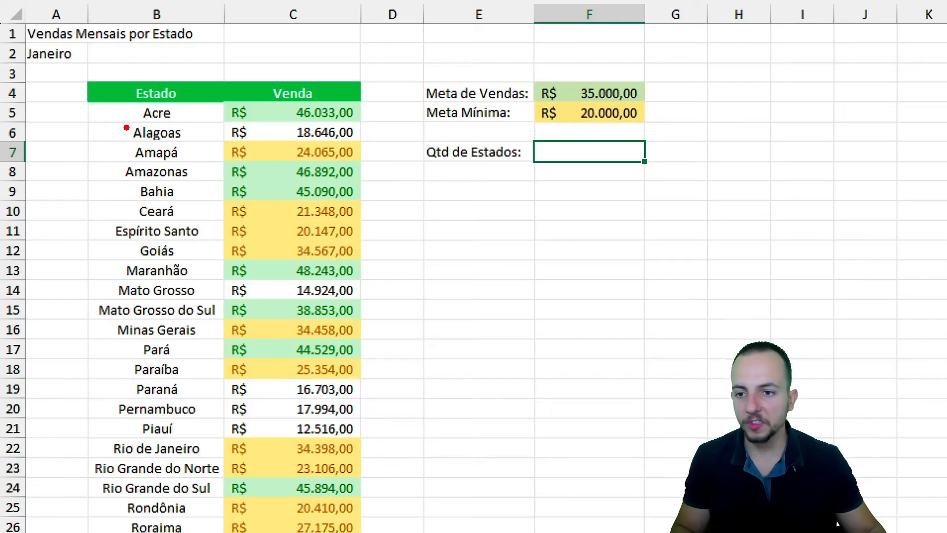
left_click_drag(129, 120, 208, 105)
left_click_drag(131, 137, 200, 117)
left_click_drag(126, 153, 199, 146)
left_click_drag(107, 188, 194, 171)
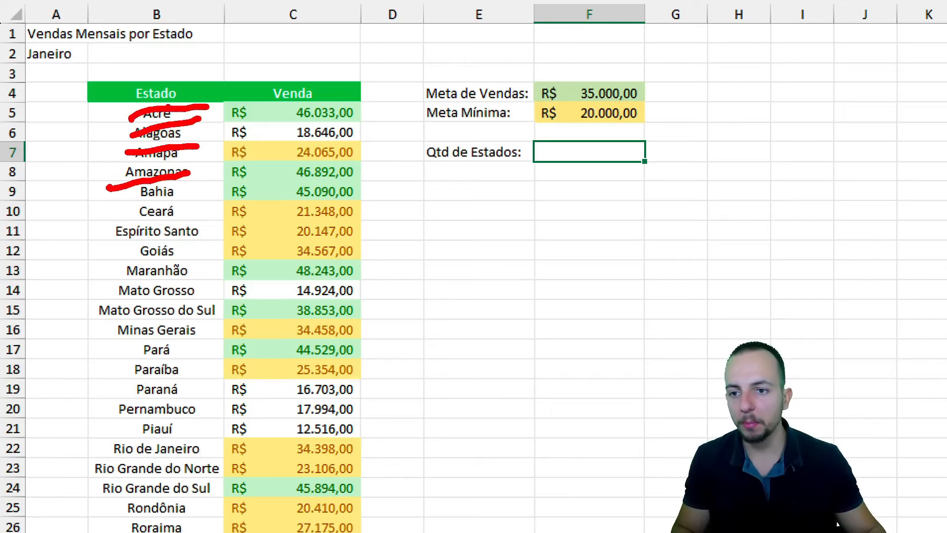
mouse_move(111, 45)
left_mouse_down()
mouse_move(139, 246)
mouse_move(200, 517)
left_mouse_up()
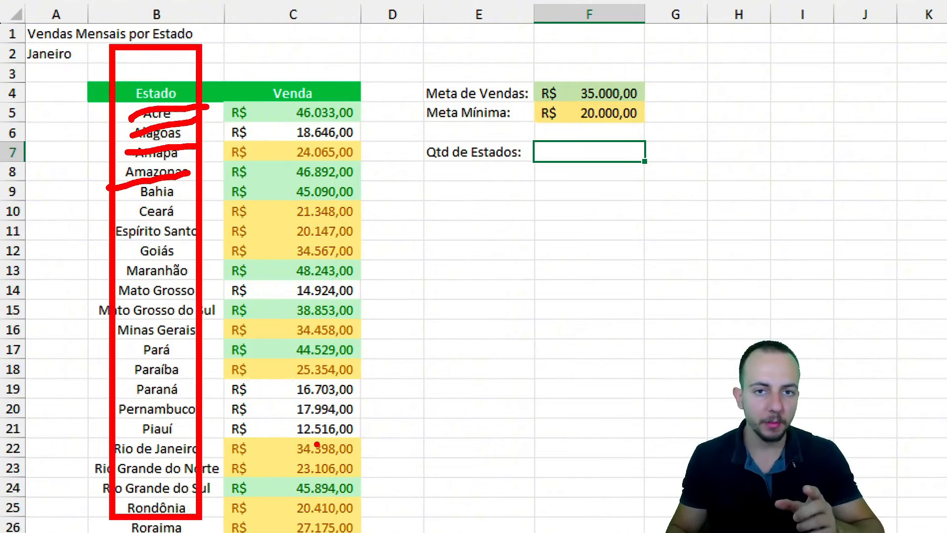
key("Escape")
- Start a CONT.VALORES formula in F7 that counts the filled cells of the whole column B
type("=cont")
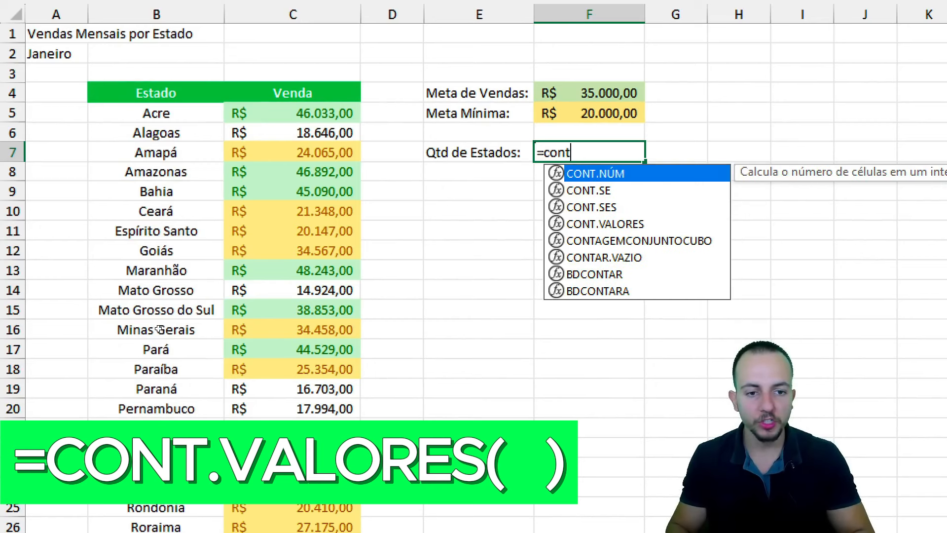
type(".va")
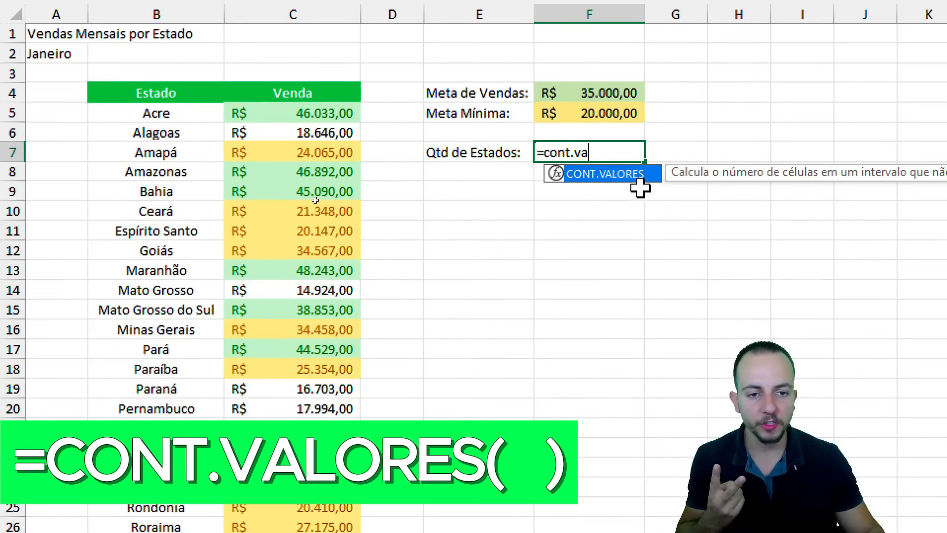
double_click(599, 175)
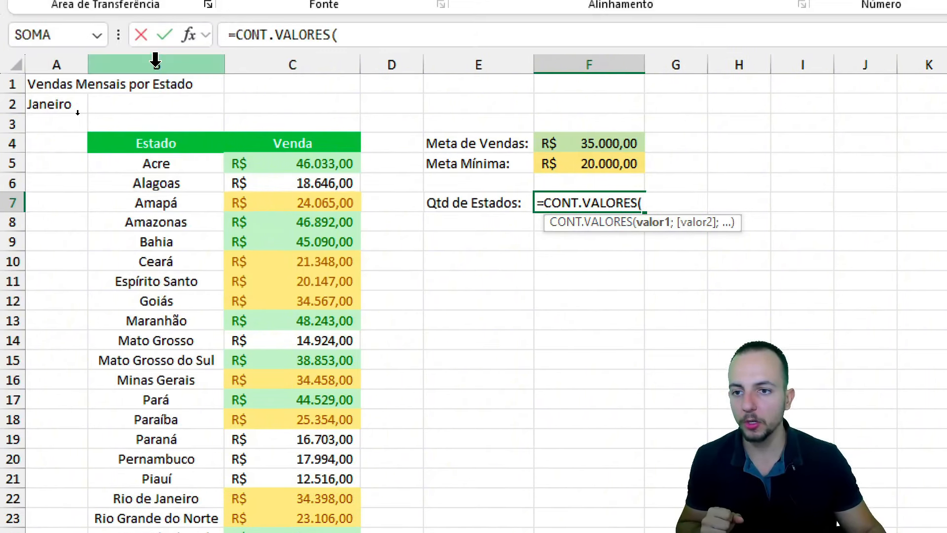
left_click(155, 61)
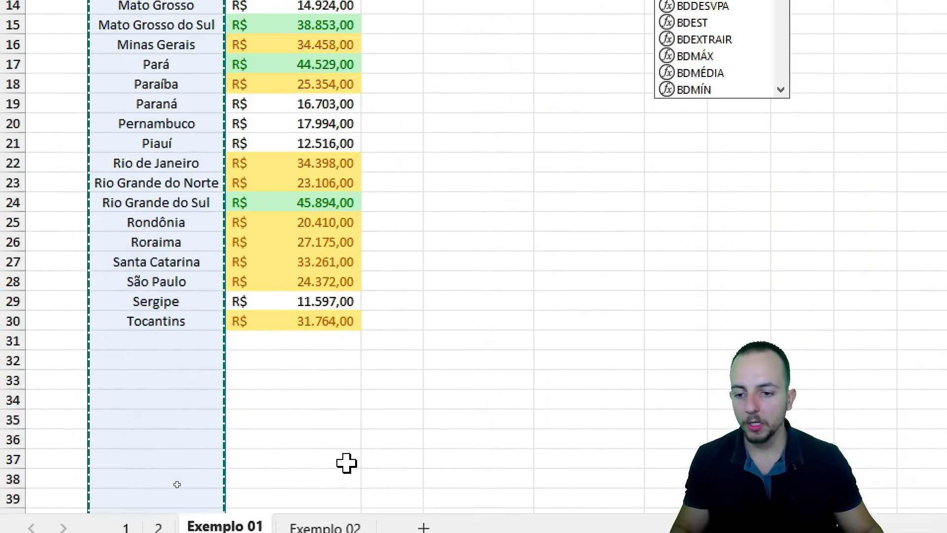
left_click_drag(183, 347, 171, 484)
left_click_drag(117, 305, 170, 280)
mouse_move(138, 257)
left_mouse_down()
mouse_move(158, 306)
mouse_move(208, 205)
mouse_move(197, 247)
left_mouse_up()
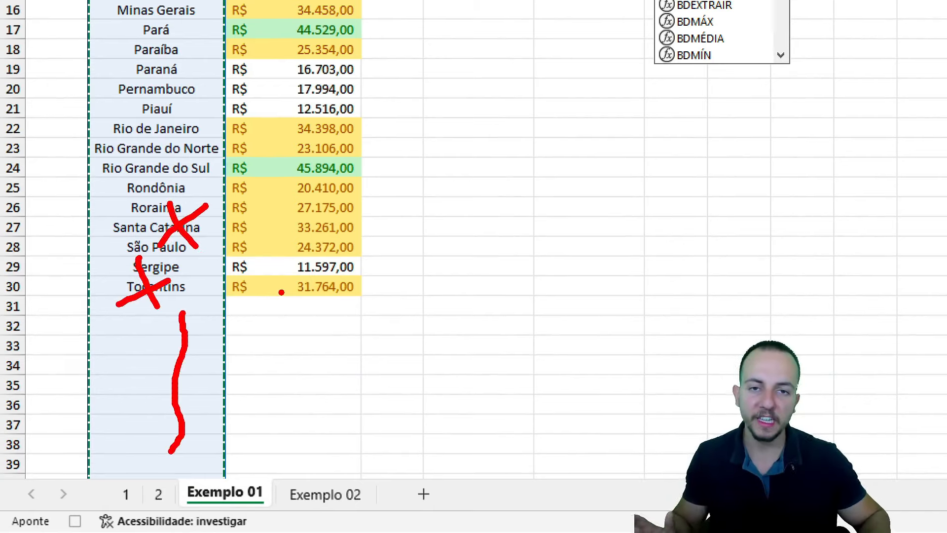
key("Escape")
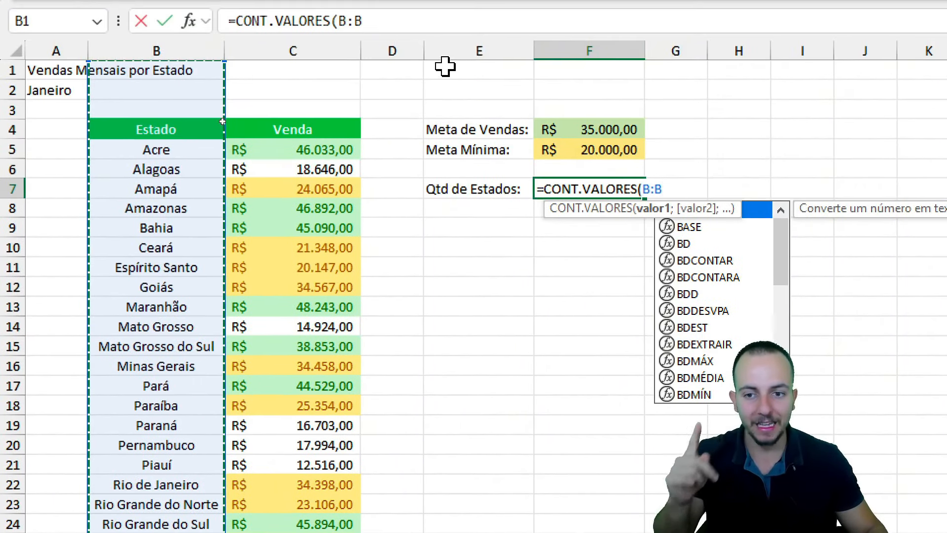
left_click_drag(112, 105, 201, 145)
mouse_move(85, 57)
left_mouse_down()
mouse_move(203, 408)
mouse_move(225, 522)
left_mouse_up()
key("ctrl+z")
left_click_drag(131, 154, 198, 105)
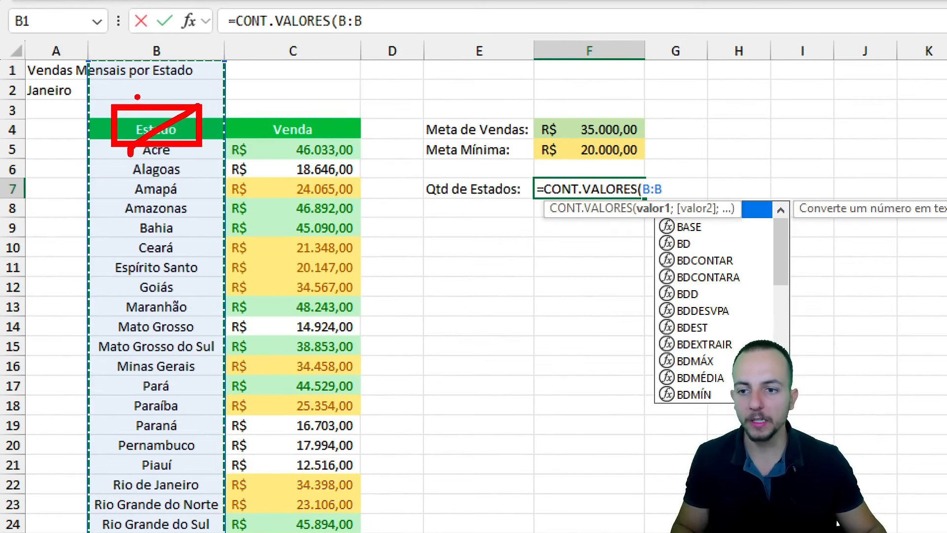
left_click_drag(137, 98, 181, 155)
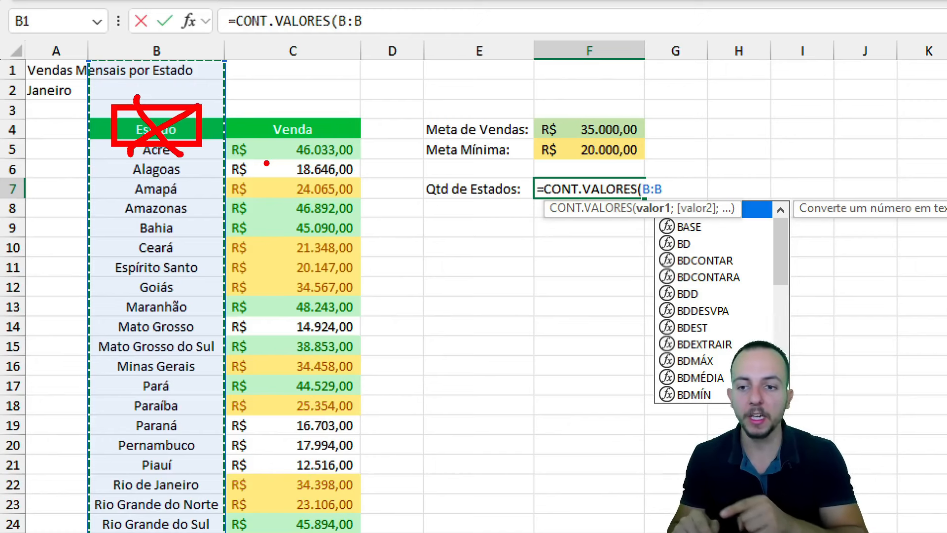
key("Escape")
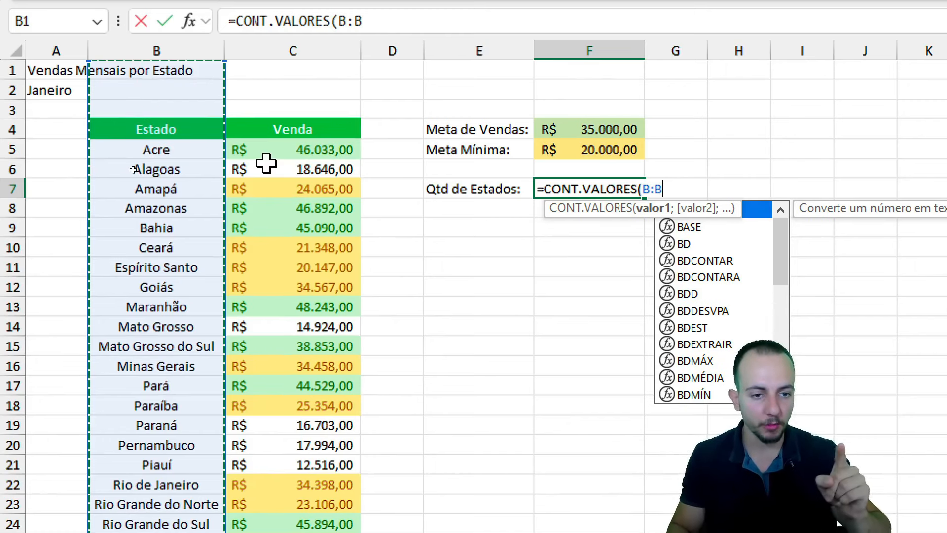
- Complete the Qtd de Estados formula in F7 as =CONT.VALORES(B:B)-1 so the header row is excluded
type(")")
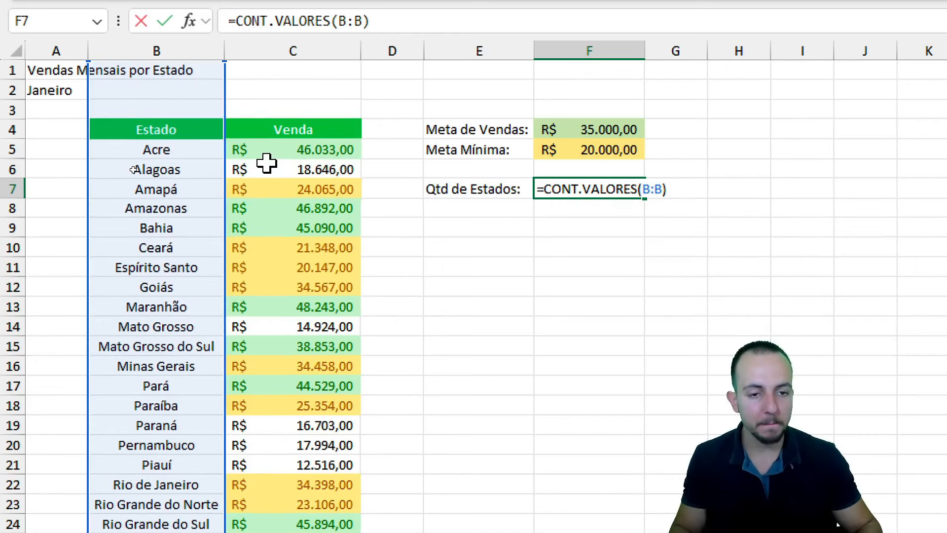
type("-1")
key("Return")
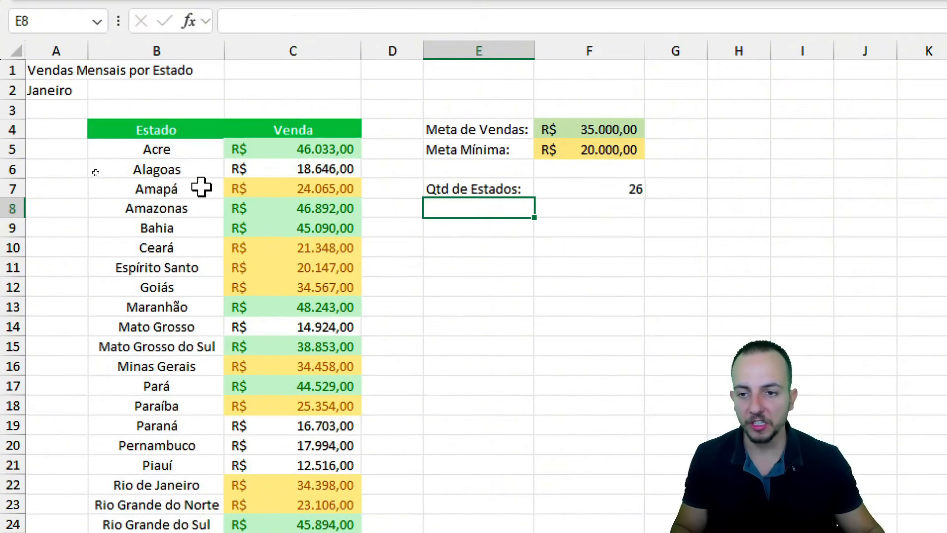
- Enter the labels "Total vendido:", "Média vendas:", "Maior venda:" and "Menor venda:" in cells E9 to E12
scroll(185, 458, "down", 3)
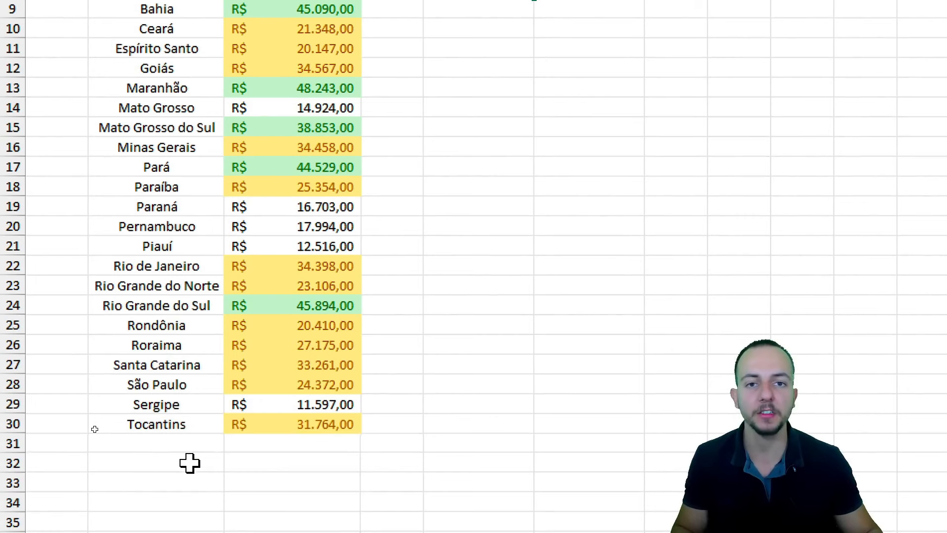
scroll(412, 380, "up", 3)
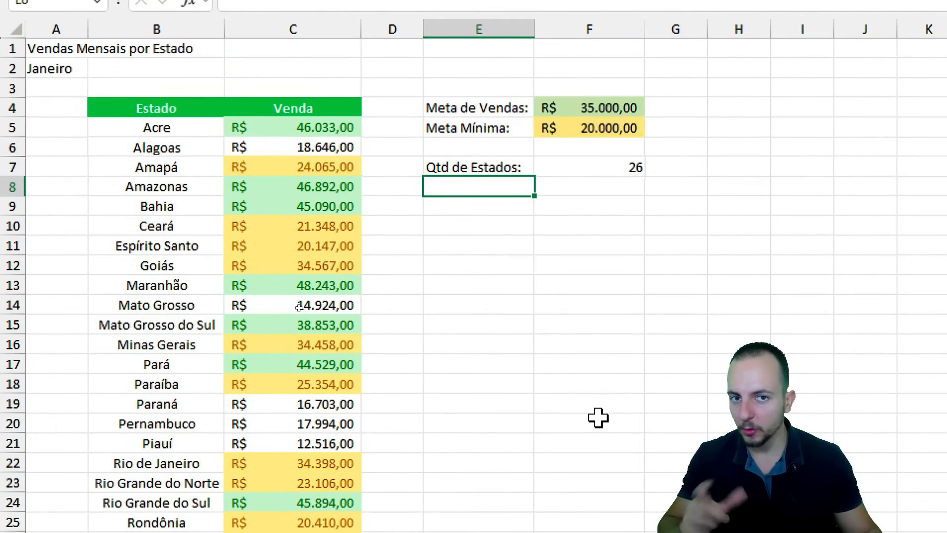
left_click(497, 210)
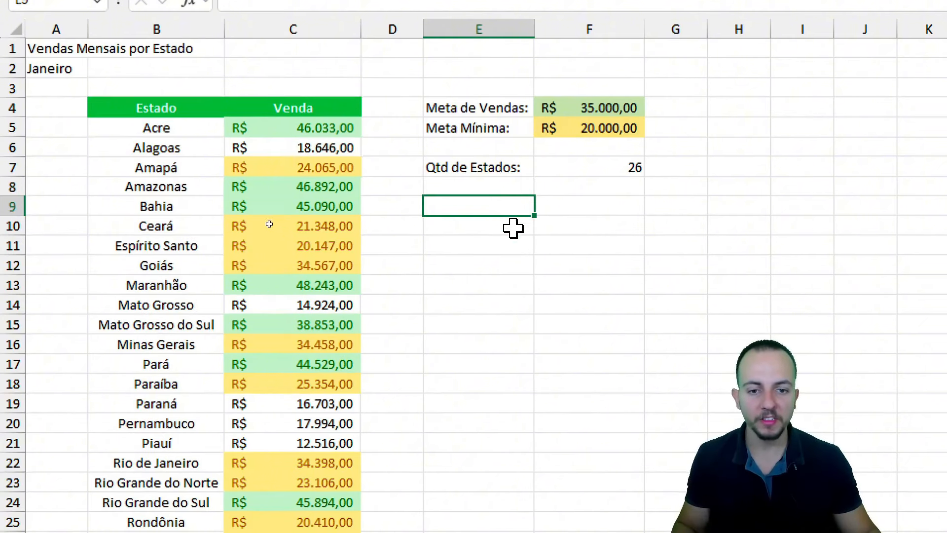
type("Total")
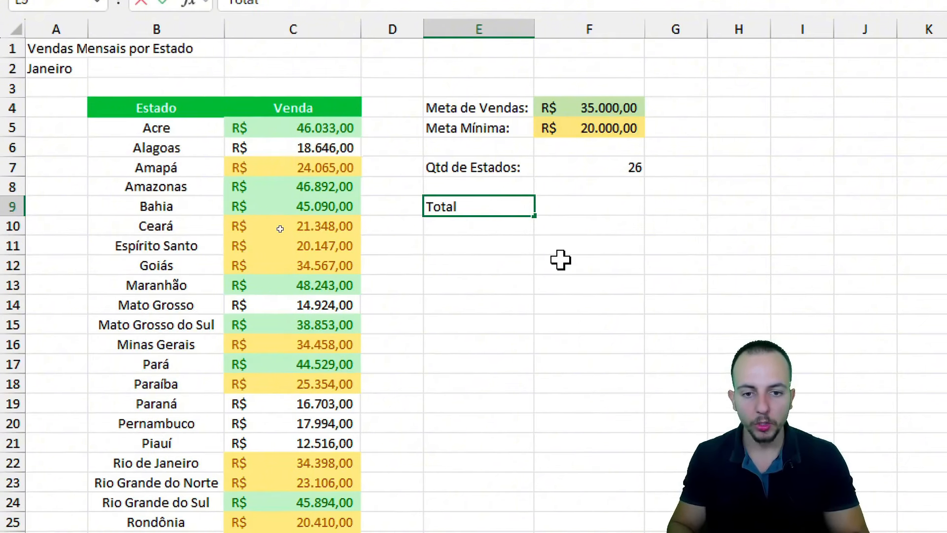
type(" vendido:")
key("Return")
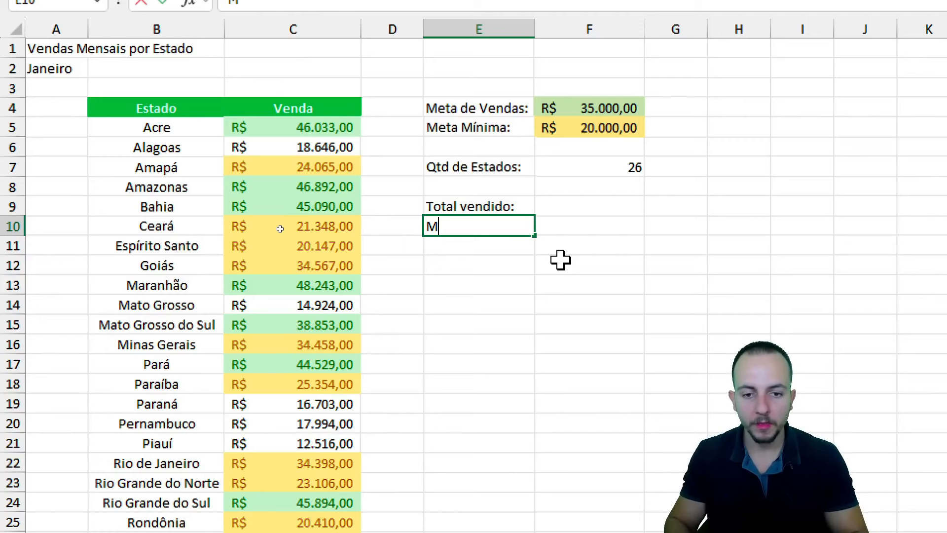
type("édia vendas:")
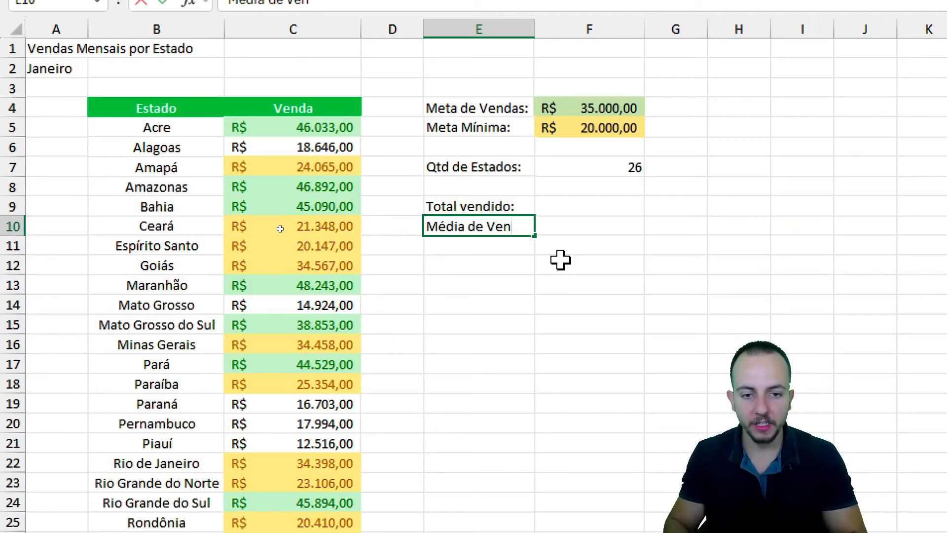
key("Return")
type("Maior venda:")
key("Return")
type("Menor venda:")
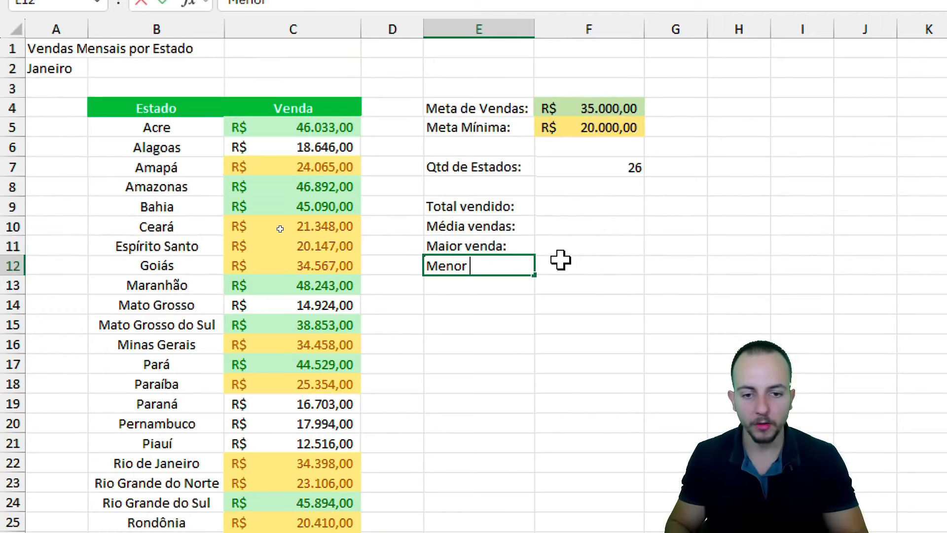
key("Return")
- Calculate the Total vendido in F9 with a SOMA formula over the whole column C
left_click(536, 205)
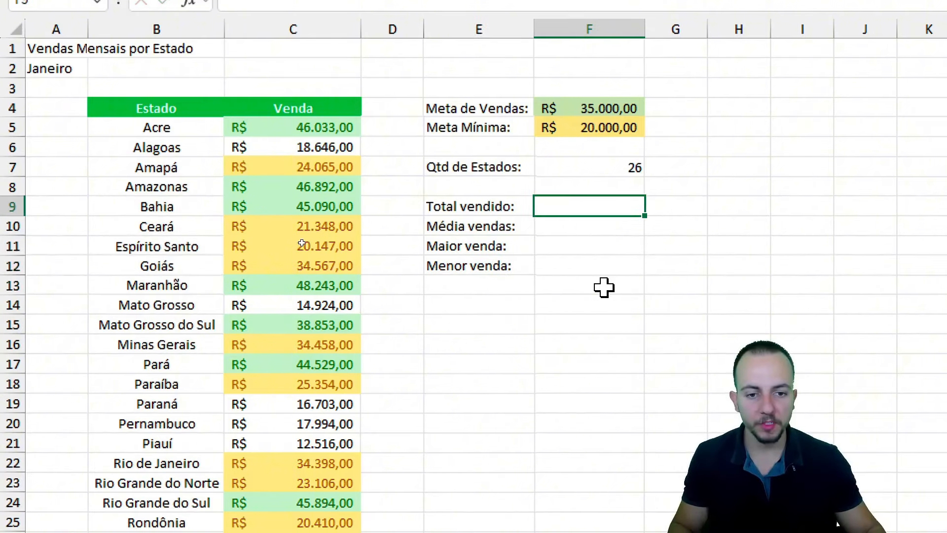
type("=soma")
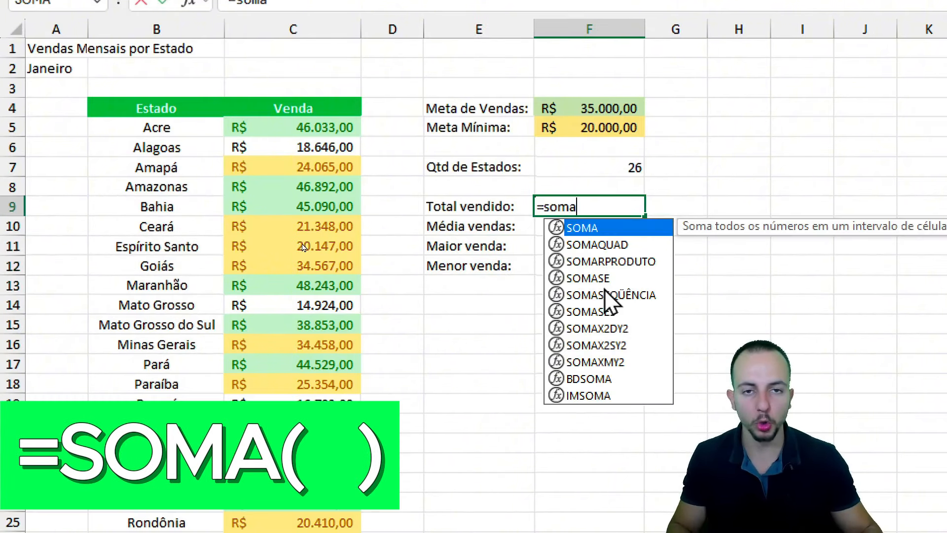
double_click(584, 228)
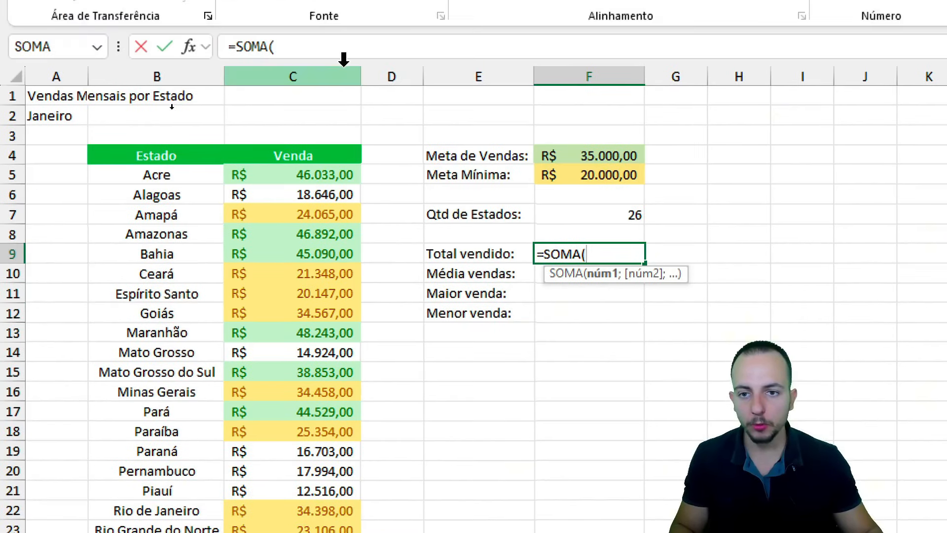
left_click(343, 59)
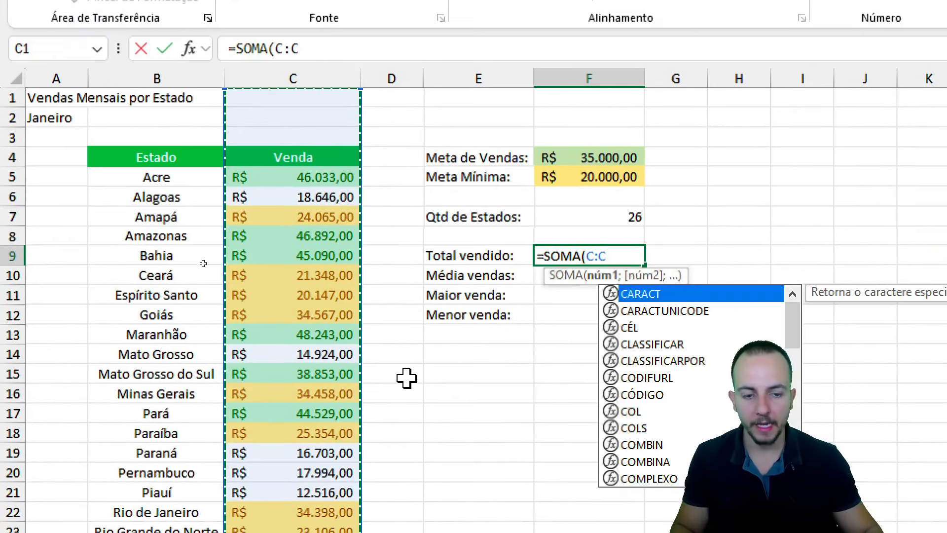
key("Return")
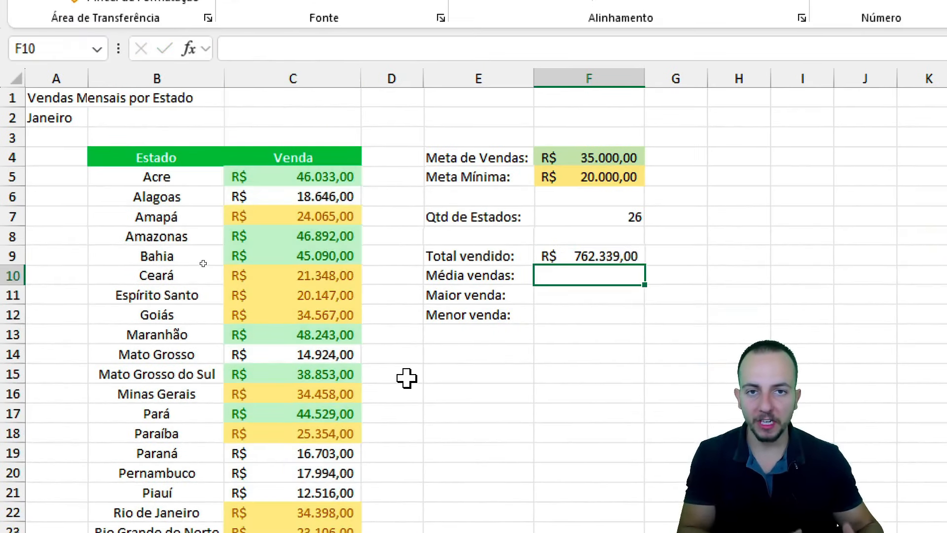
- Calculate the Média vendas in F10 with a MÉDIA formula over the whole column C
type("=mé")
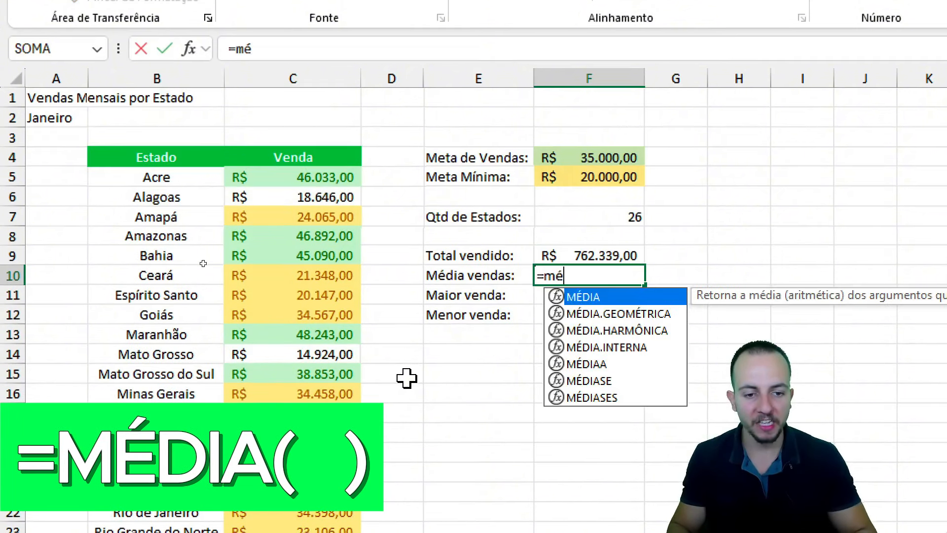
double_click(599, 299)
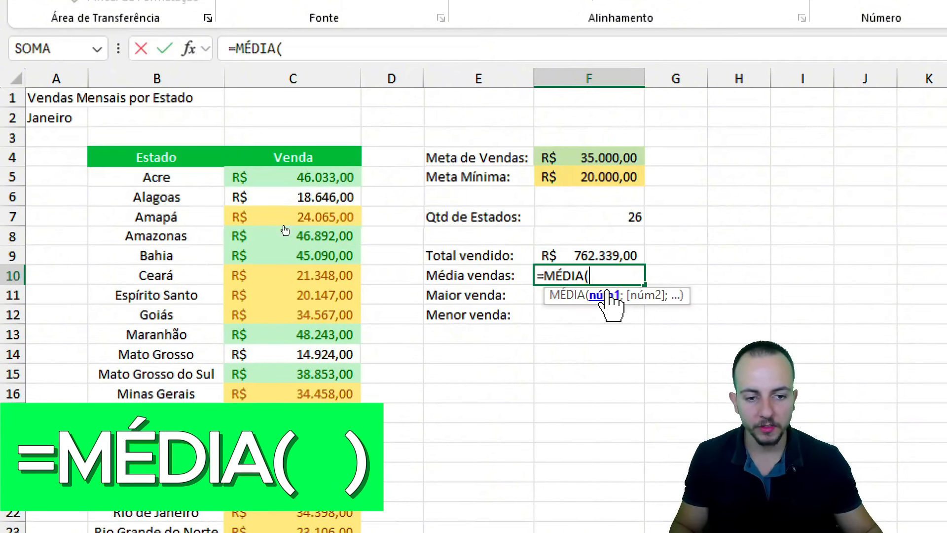
left_click(340, 81)
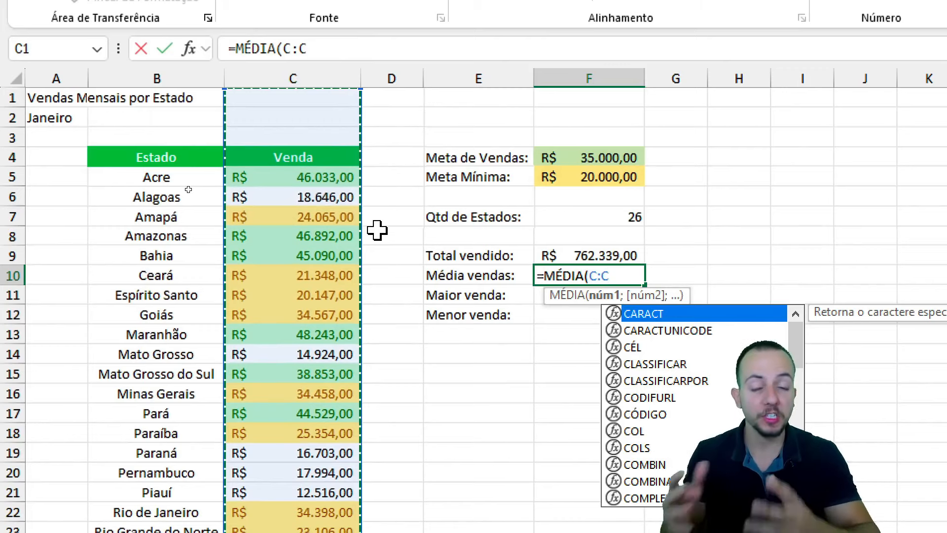
key("Return")
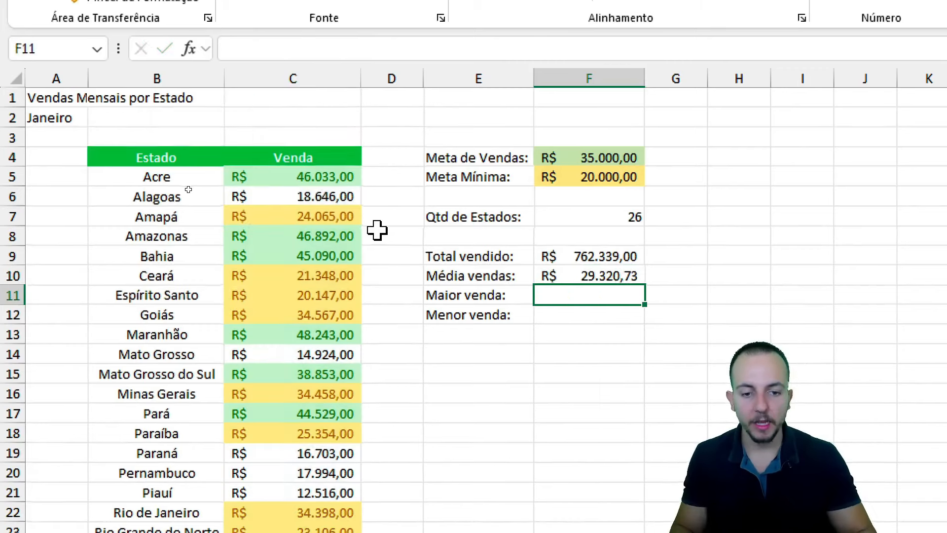
- Start a MÁXIMO formula in F11 for the Maior venda
type("=")
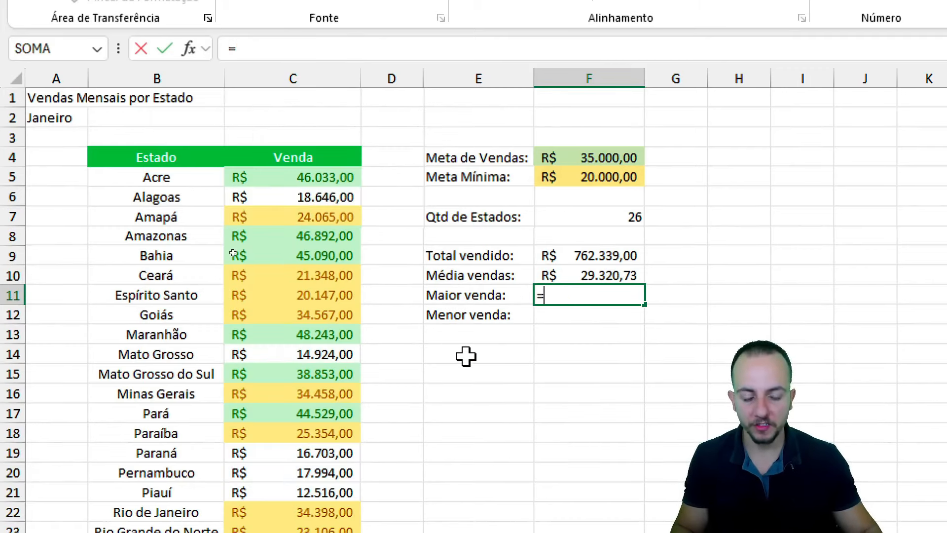
type("máx")
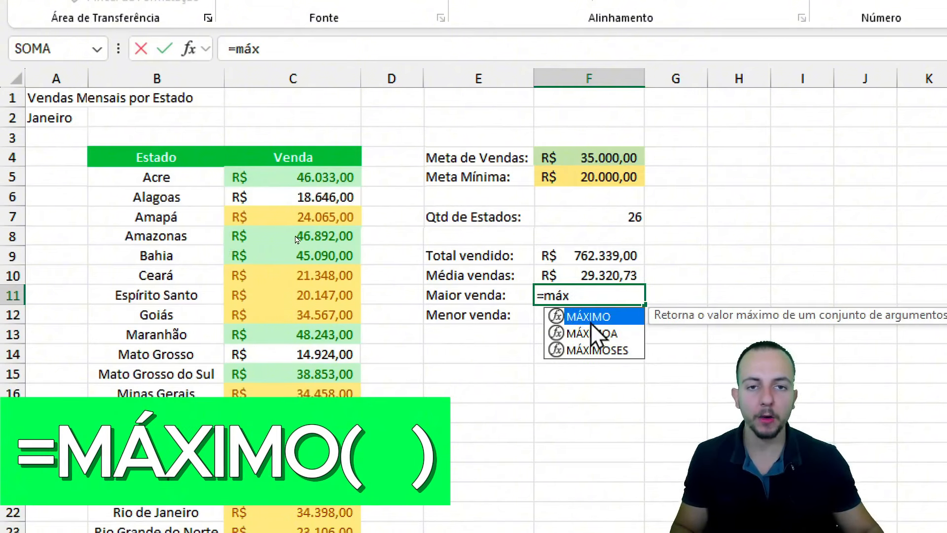
key("BackSpace")
key("BackSpace")
key("BackSpace")
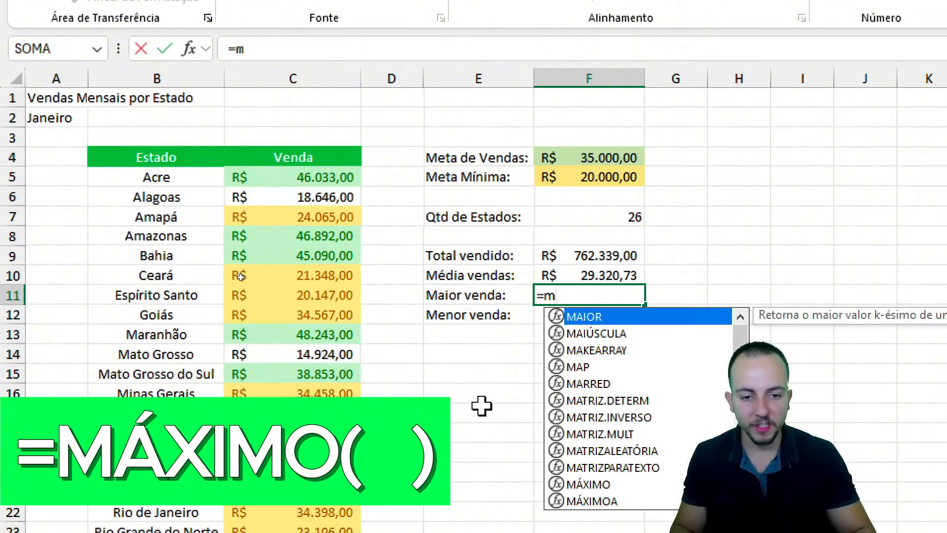
type("maio")
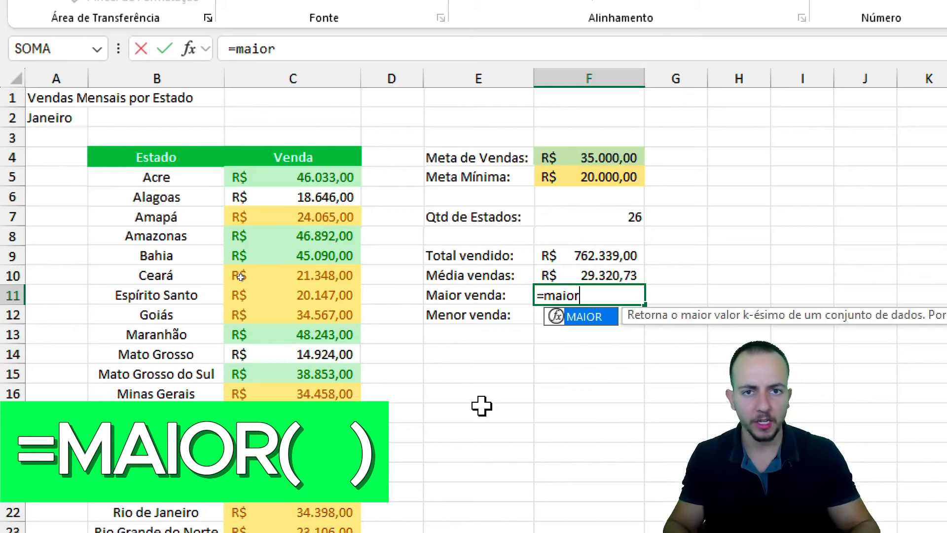
type("r")
key("BackSpace")
key("BackSpace")
key("BackSpace")
key("BackSpace")
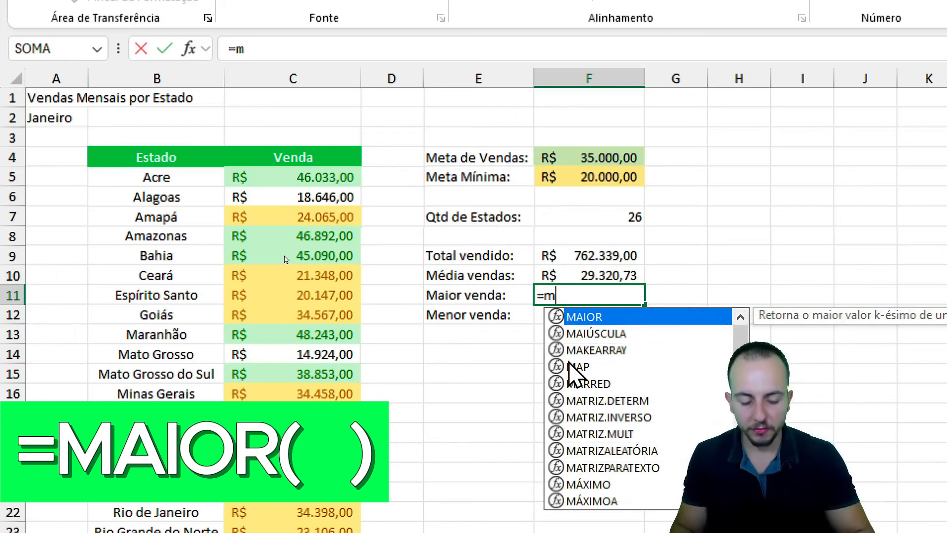
- Complete the Maior venda formula in F11 with MÁXIMO over the whole column C
type("á")
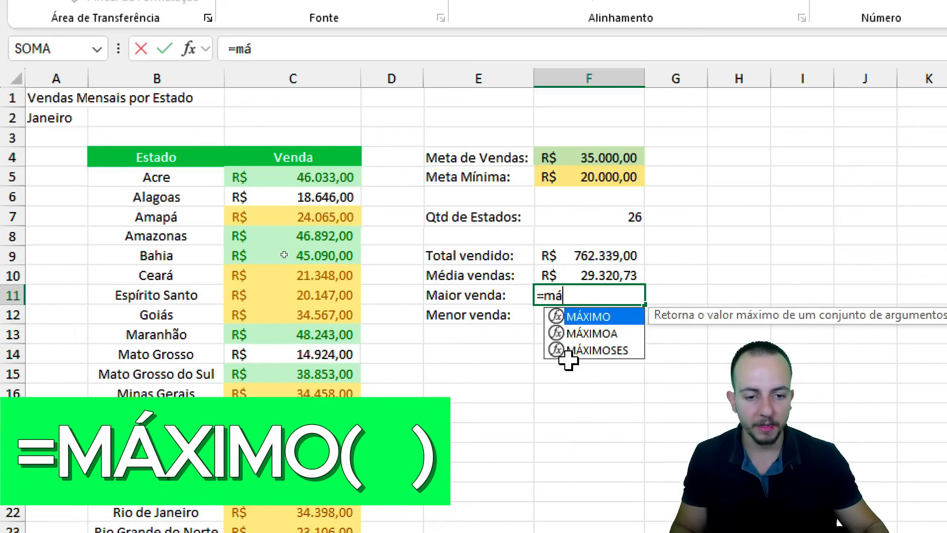
double_click(590, 322)
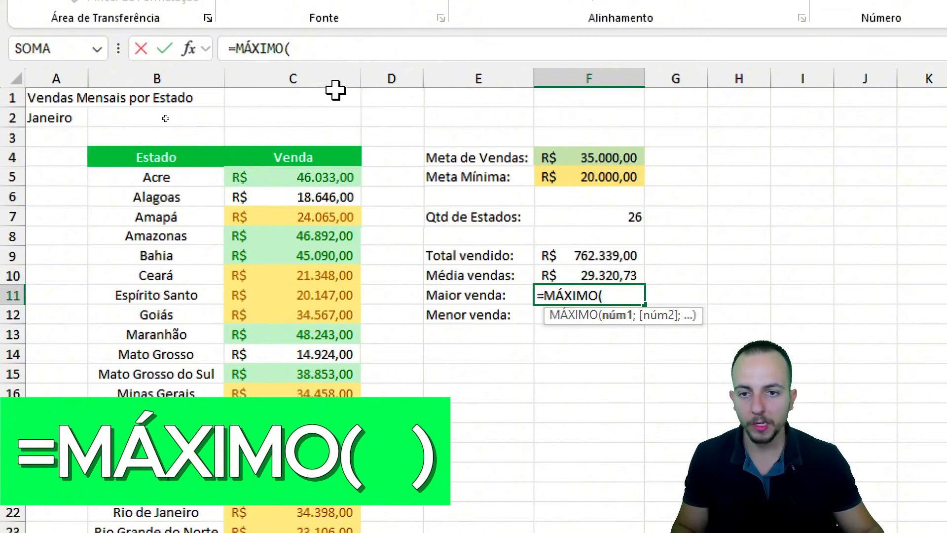
left_click(319, 79)
key("Return")
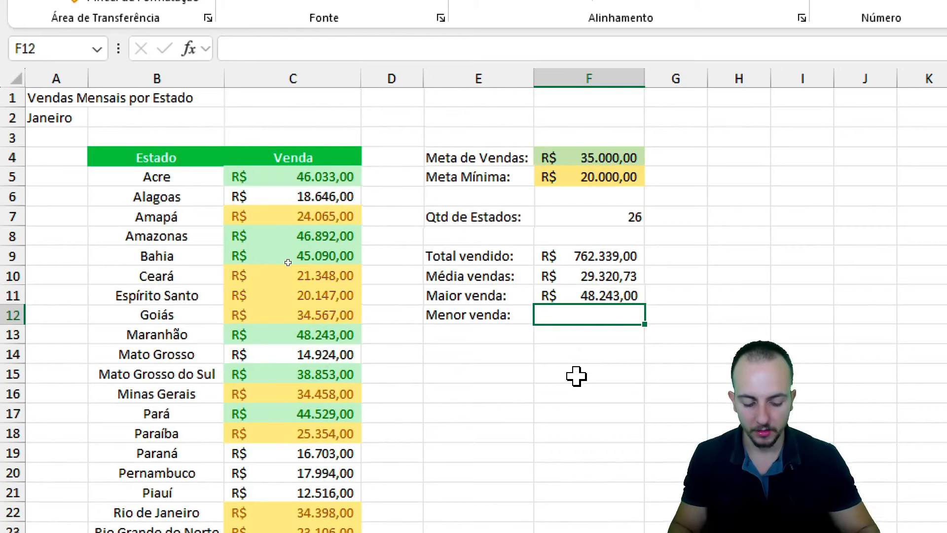
- Calculate the Menor venda in F12 with a MÍNIMO formula over the whole column C
type("=míni")
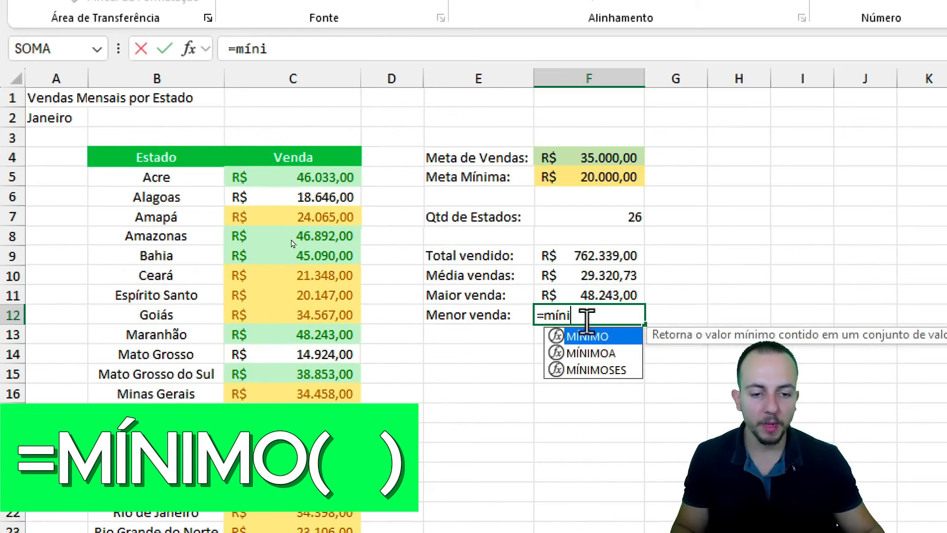
double_click(586, 340)
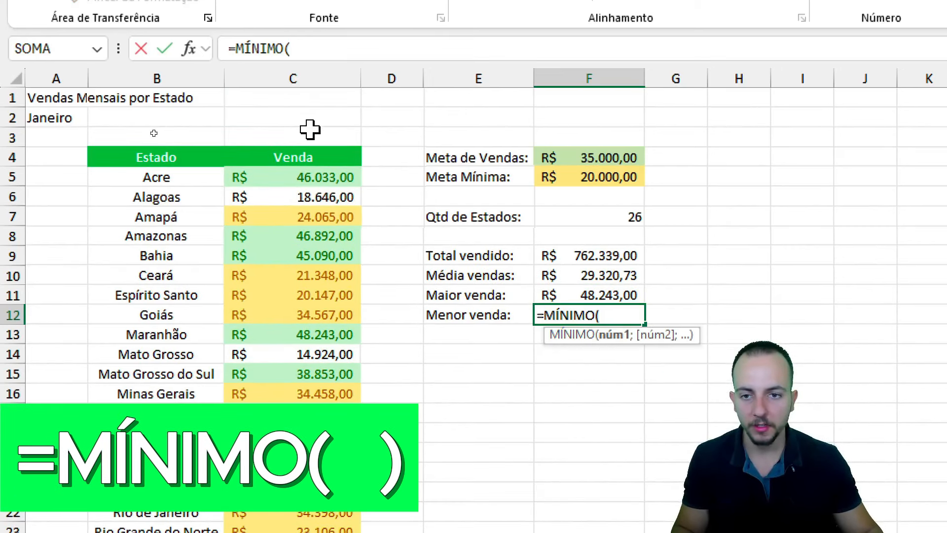
left_click(311, 80)
key("Return")
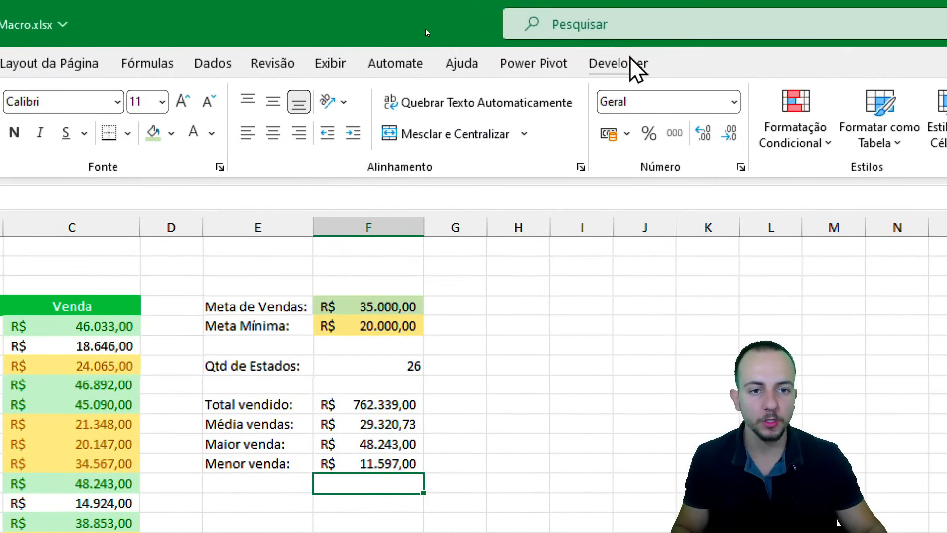
- Stop recording the macro and add a new blank worksheet after Exemplo 01
left_click(630, 60)
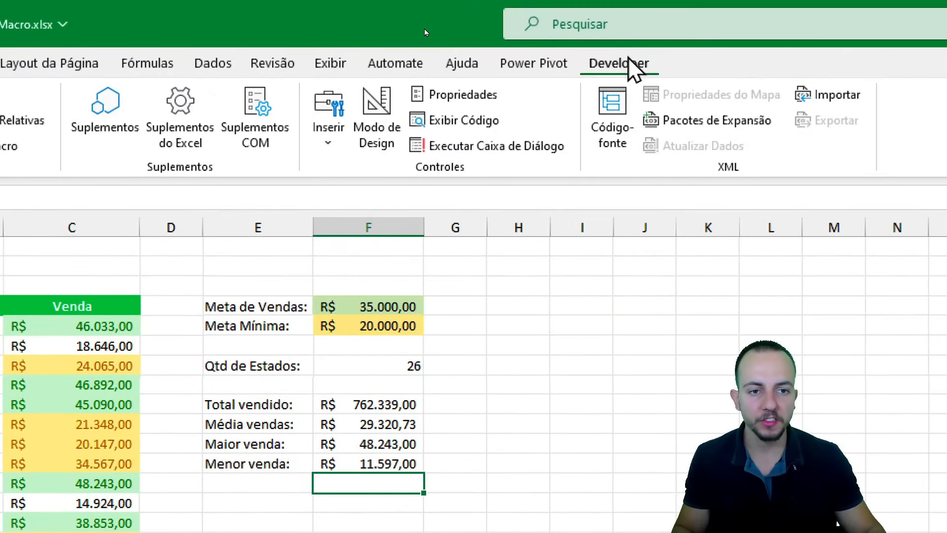
left_click(123, 95)
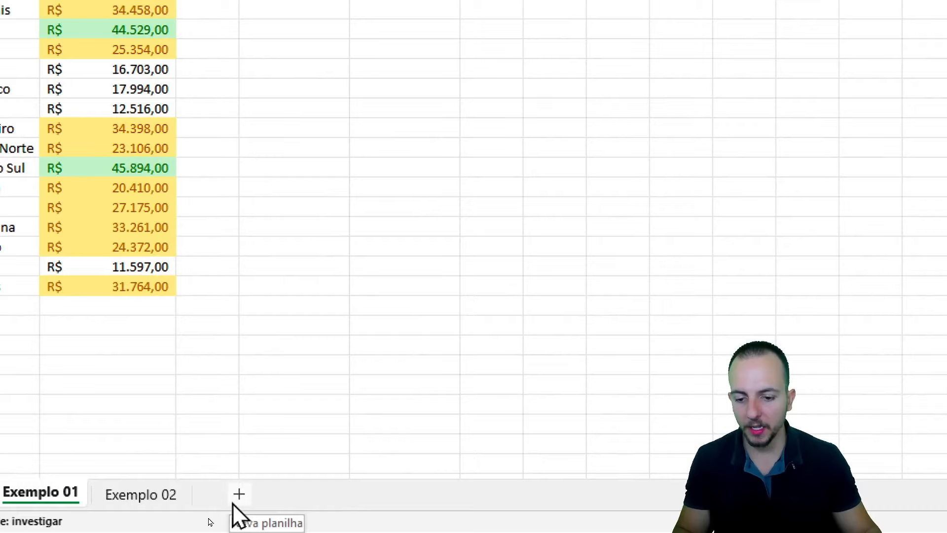
left_click(211, 515)
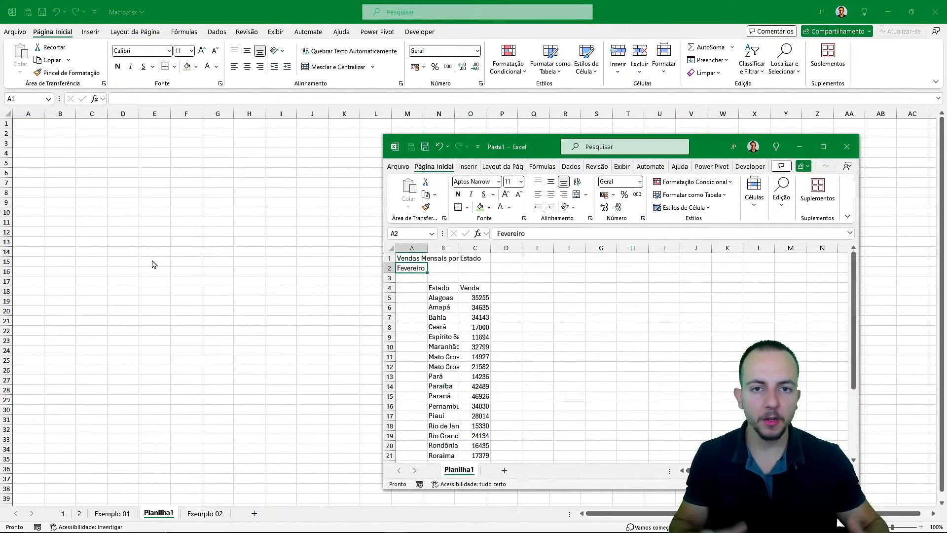
- Copy columns A to C with the Fevereiro sales from the Pasta1 workbook into the new worksheet, starting at A1
left_click_drag(537, 147, 436, 141)
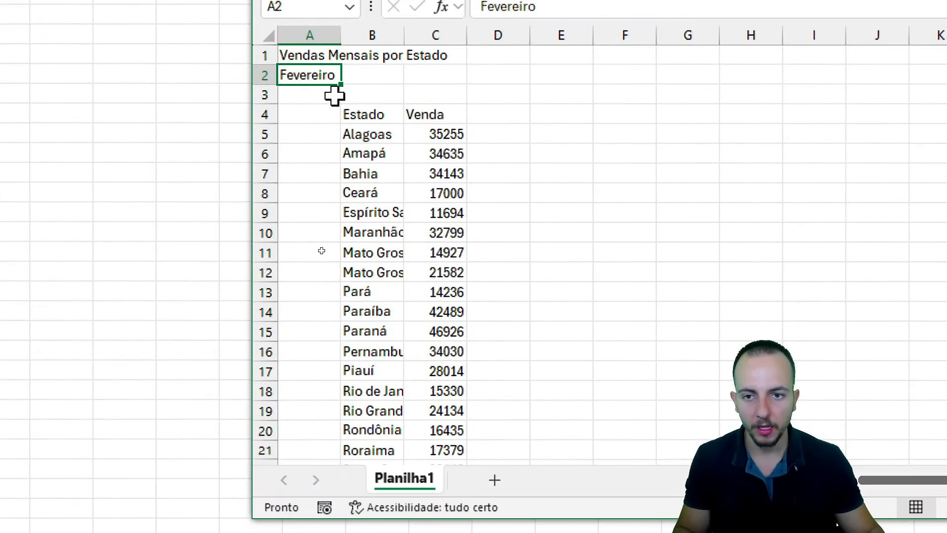
left_click_drag(310, 35, 409, 147)
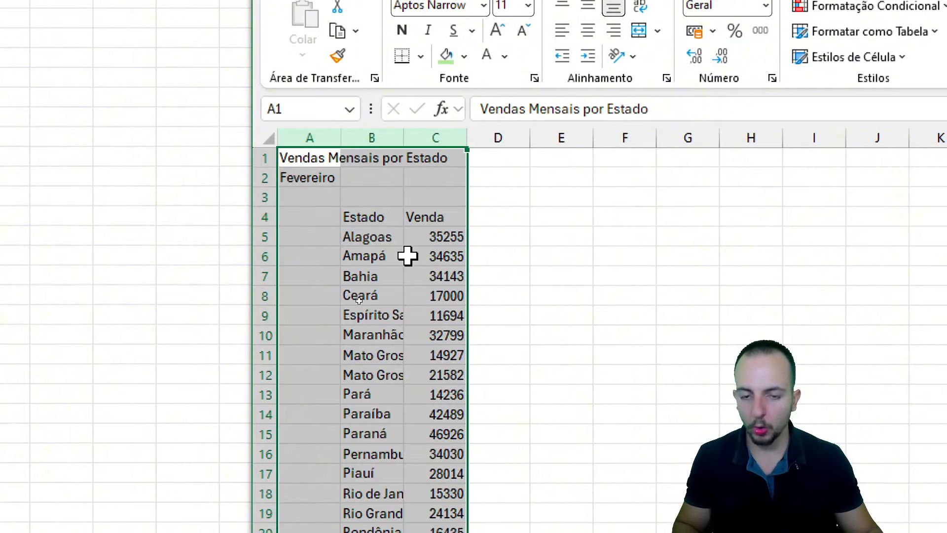
key("ctrl+c")
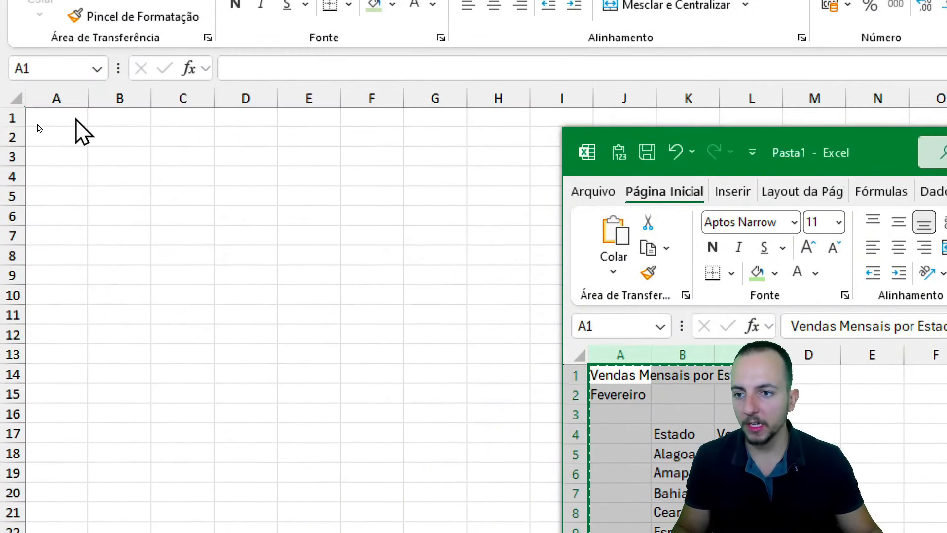
left_click(73, 36)
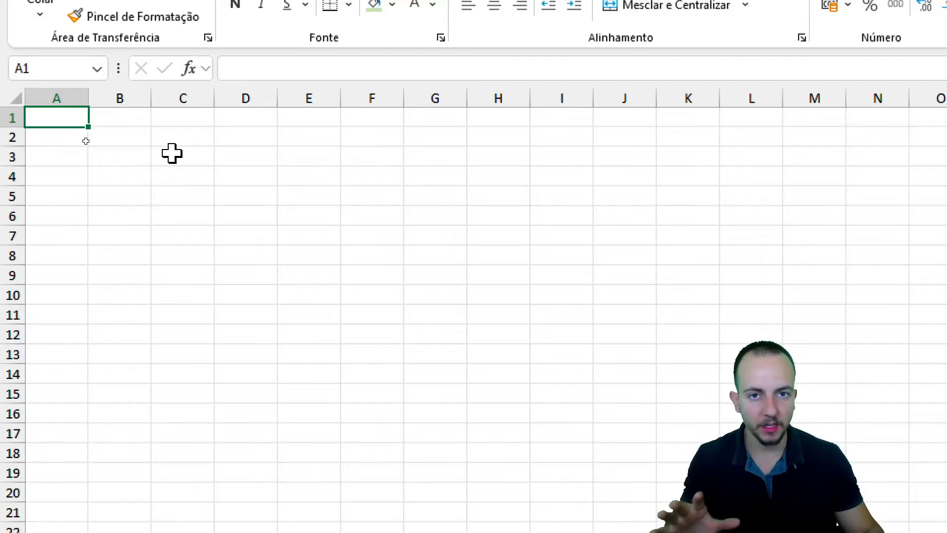
key("ctrl+v")
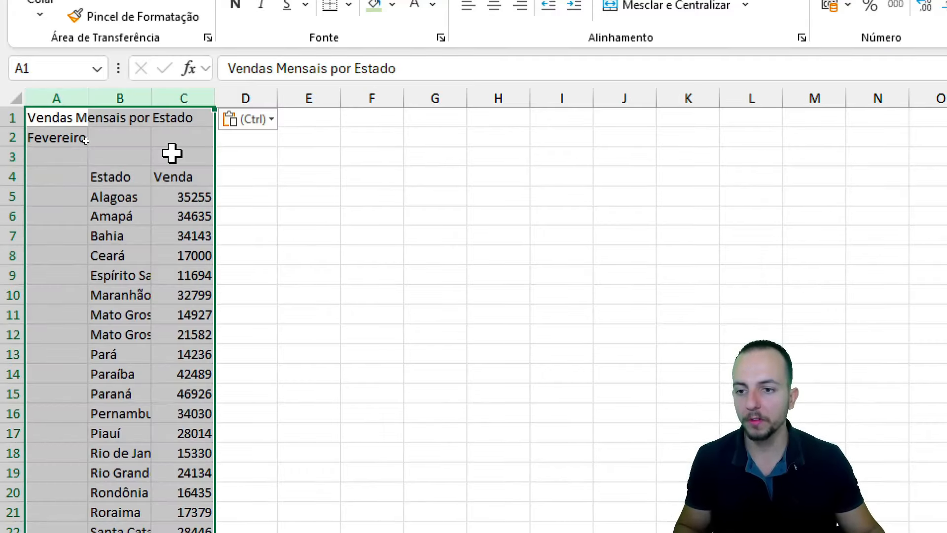
left_click(69, 120)
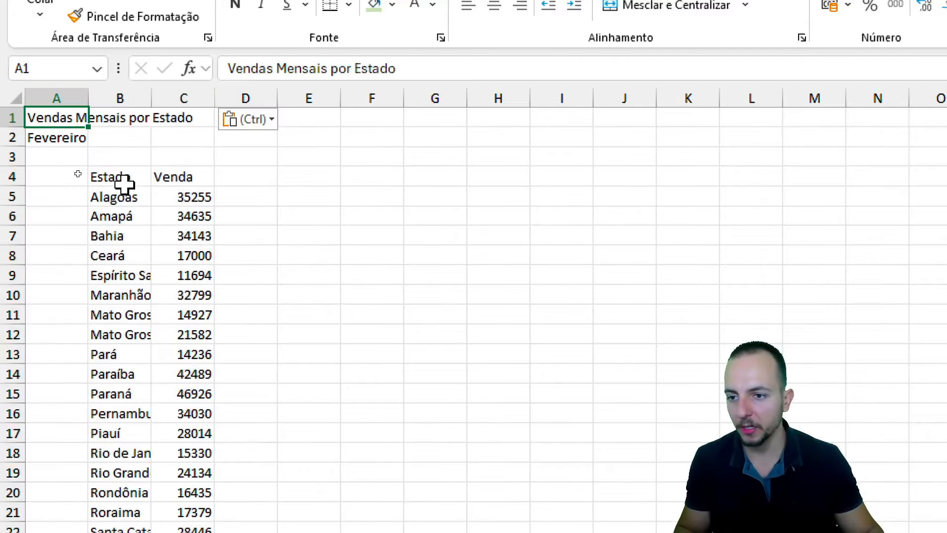
key("ctrl")
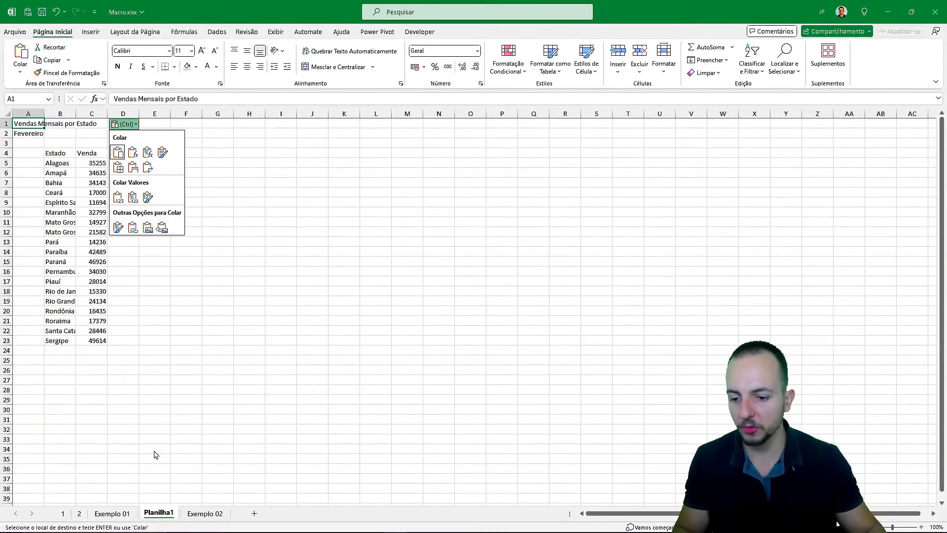
left_click(112, 513)
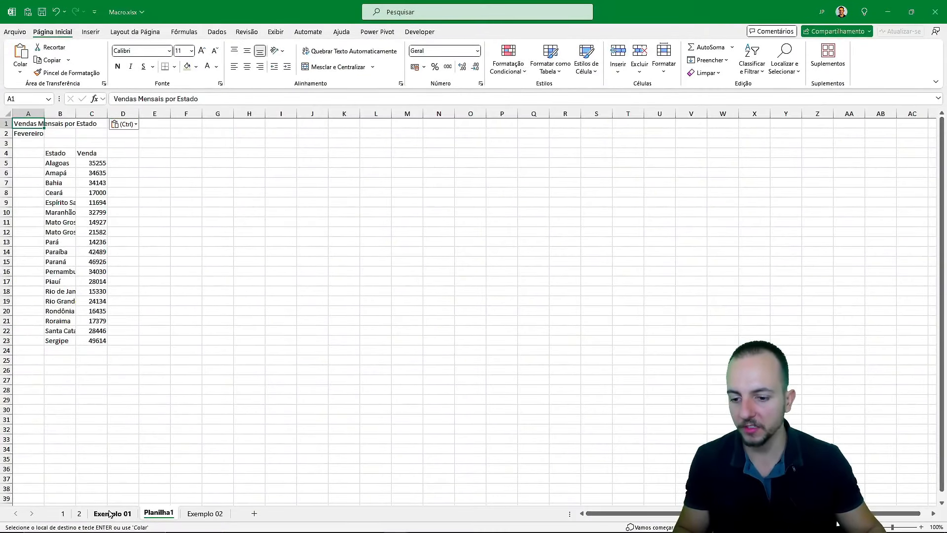
left_click(112, 513)
left_click(153, 514)
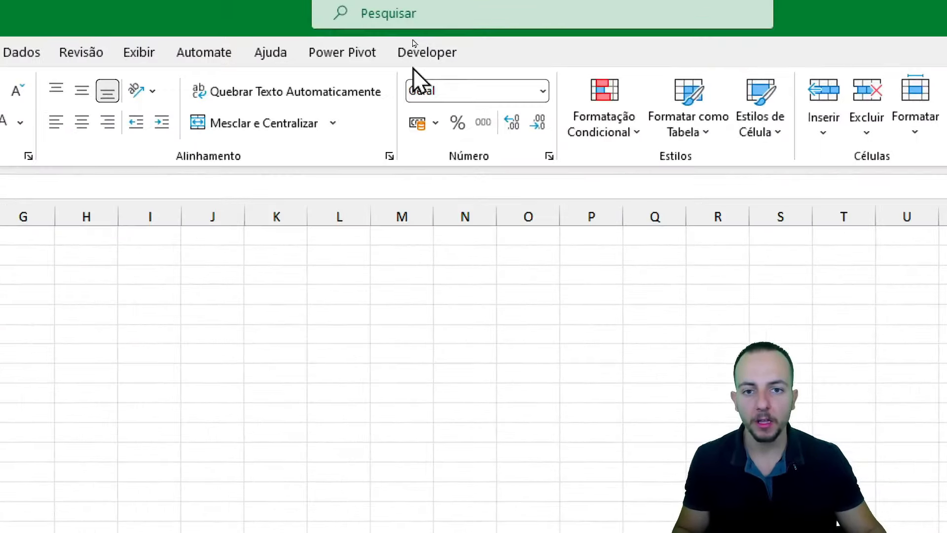
- Run the Criar_Relatorio macro on the Fevereiro sales worksheet
left_click(419, 32)
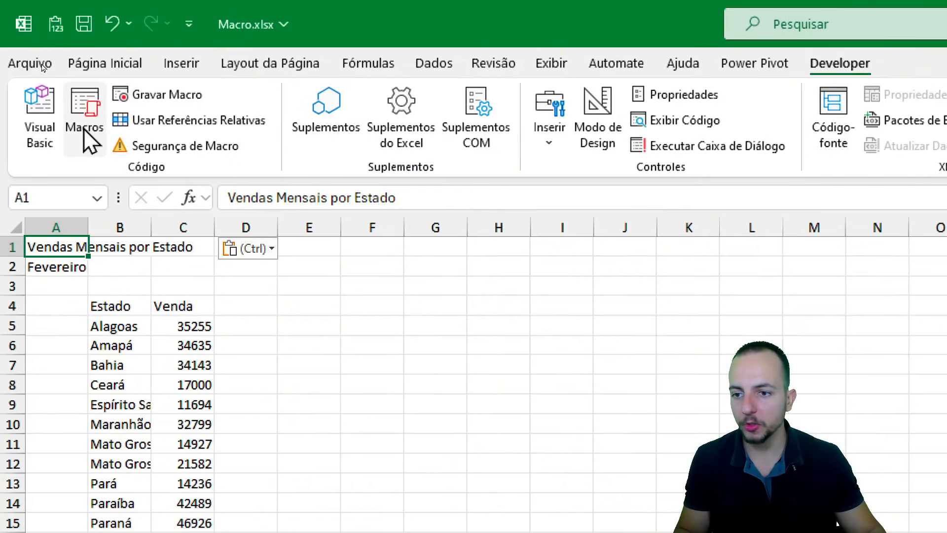
left_click(84, 129)
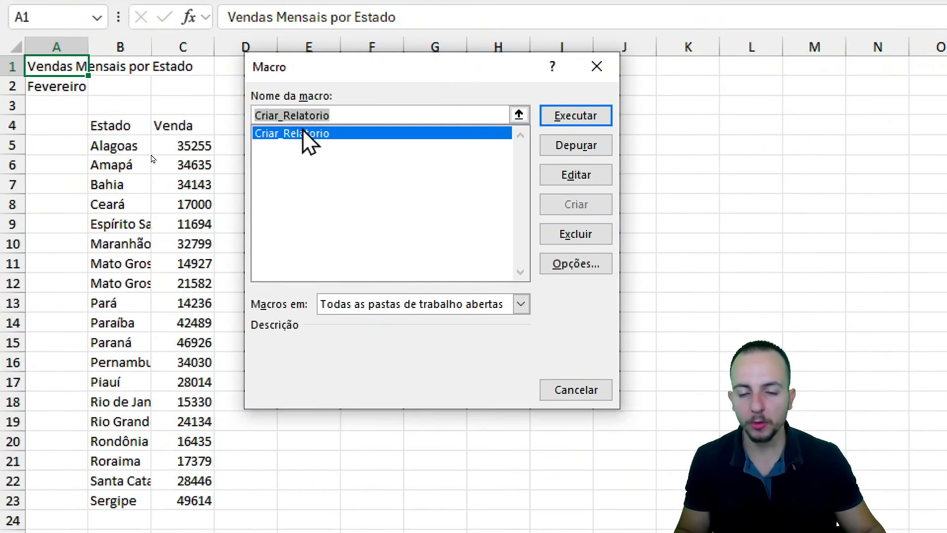
left_click(309, 132)
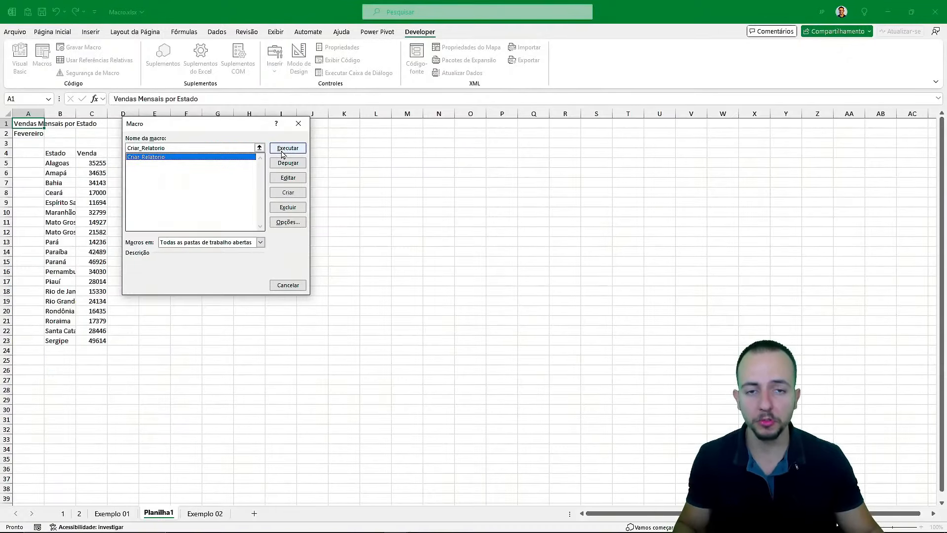
left_click(283, 154)
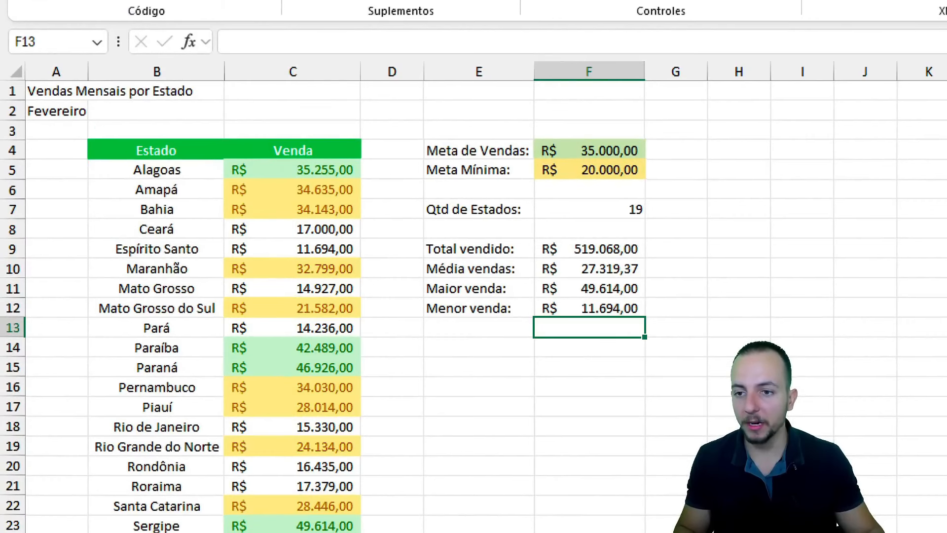
mouse_move(184, 48)
left_mouse_down()
mouse_move(103, 118)
mouse_move(147, 47)
left_mouse_up()
left_click_drag(276, 37, 238, 63)
key("ctrl+z")
key("ctrl+z")
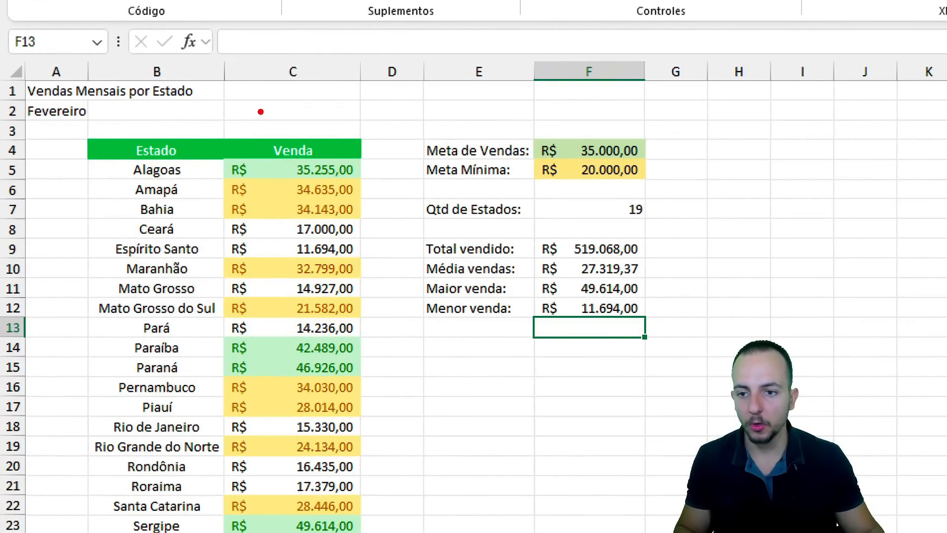
mouse_move(252, 107)
left_mouse_down()
mouse_move(294, 92)
mouse_move(146, 106)
left_mouse_up()
key("ctrl+z")
mouse_move(299, 147)
left_mouse_down()
mouse_move(400, 249)
mouse_move(239, 154)
left_mouse_up()
mouse_move(375, 174)
left_mouse_down()
mouse_move(405, 110)
mouse_move(542, 125)
mouse_move(556, 106)
left_mouse_up()
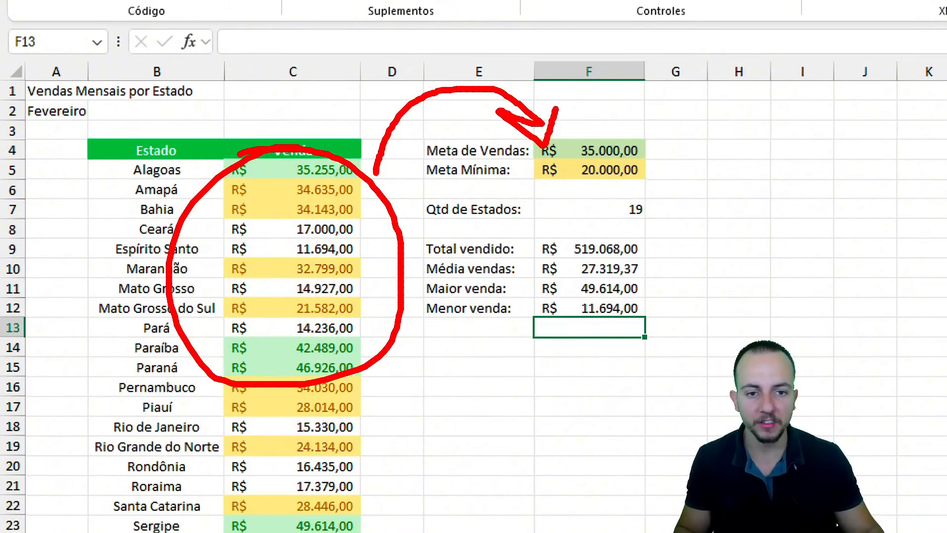
mouse_move(634, 121)
left_mouse_down()
mouse_move(508, 153)
mouse_move(565, 110)
left_mouse_up()
key("ctrl+z")
key("ctrl+z")
key("ctrl+z")
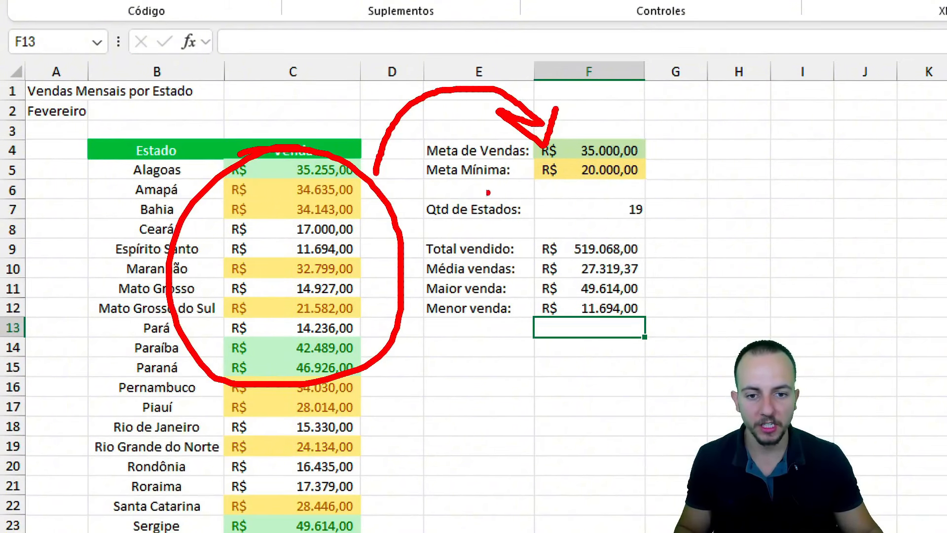
left_click_drag(404, 178, 633, 312)
left_click_drag(682, 267, 739, 216)
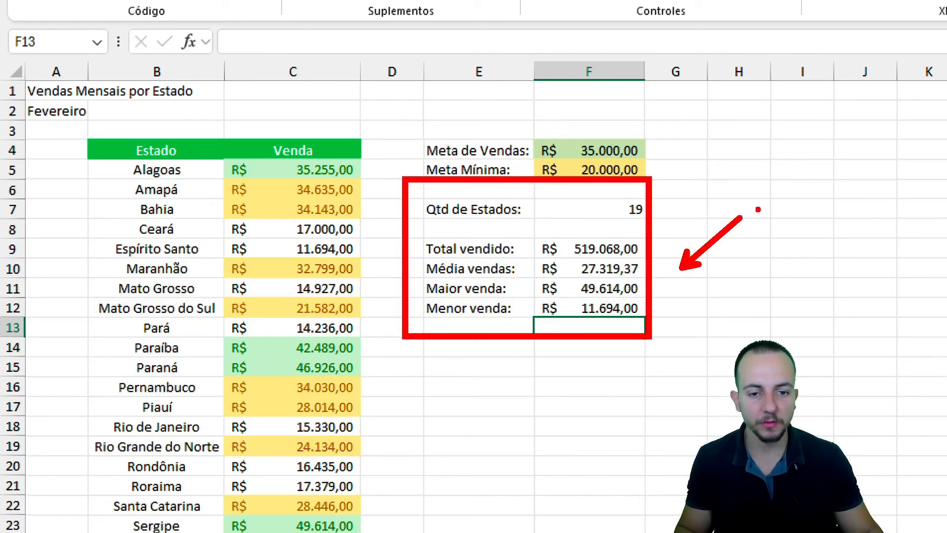
key("Escape")
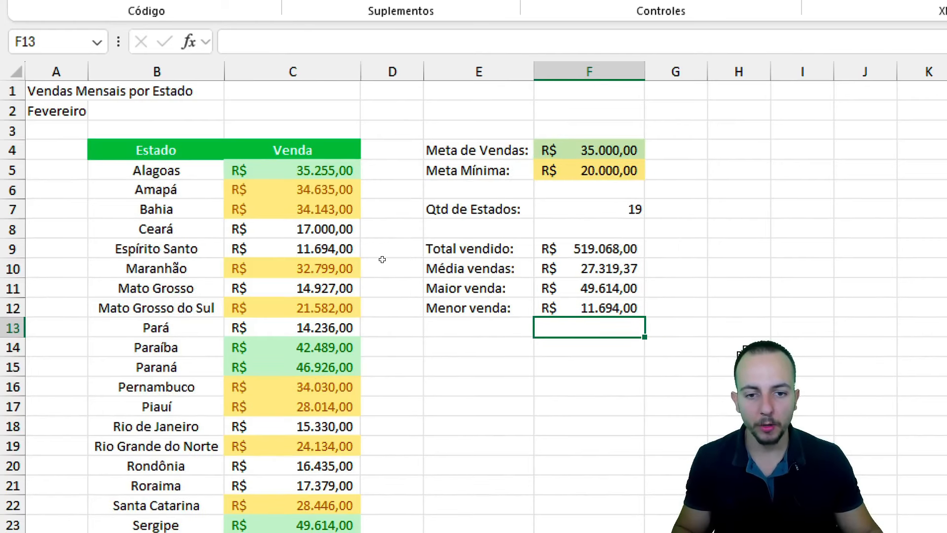
mouse_move(613, 190)
left_mouse_down()
mouse_move(660, 236)
mouse_move(763, 209)
left_mouse_up()
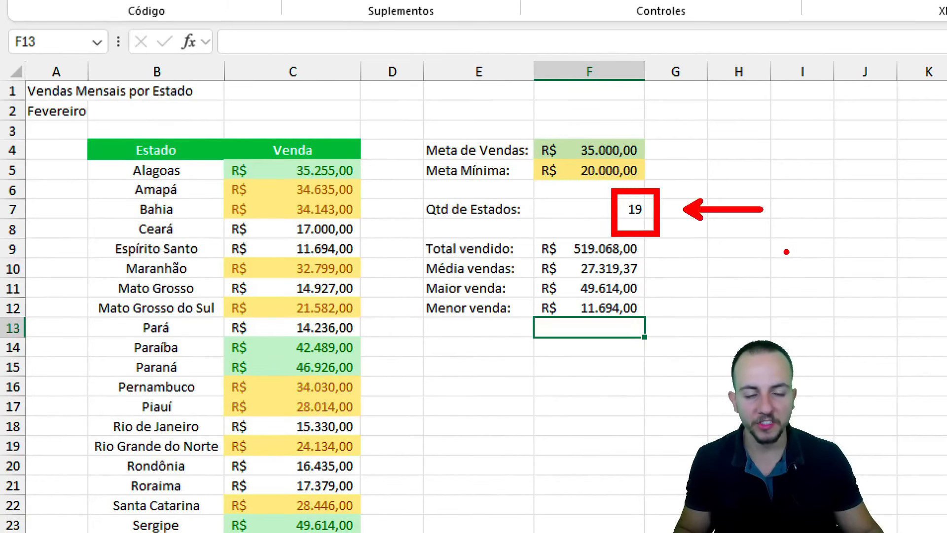
left_click_drag(659, 184, 526, 224)
key("Escape")
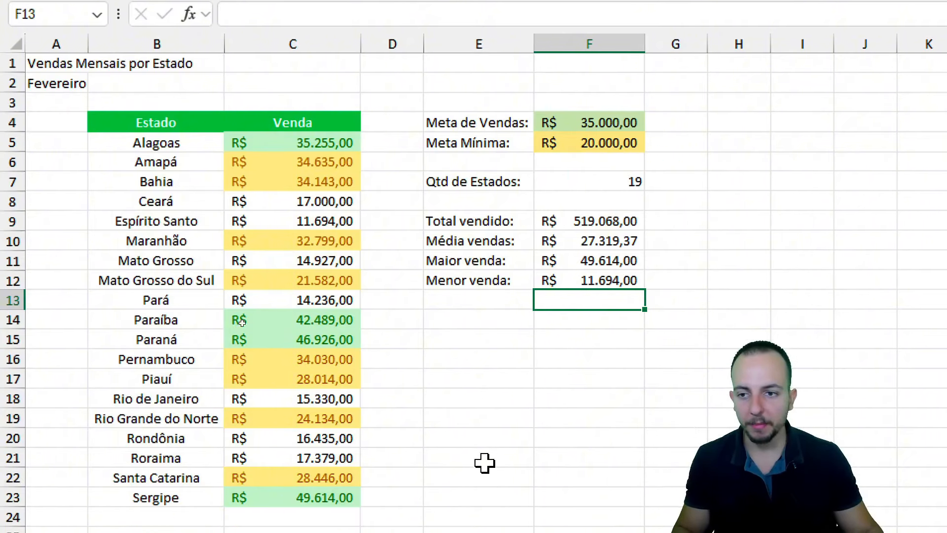
key("ctrl+2")
mouse_move(25, 66)
left_mouse_down()
mouse_move(72, 101)
mouse_move(122, 116)
left_mouse_up()
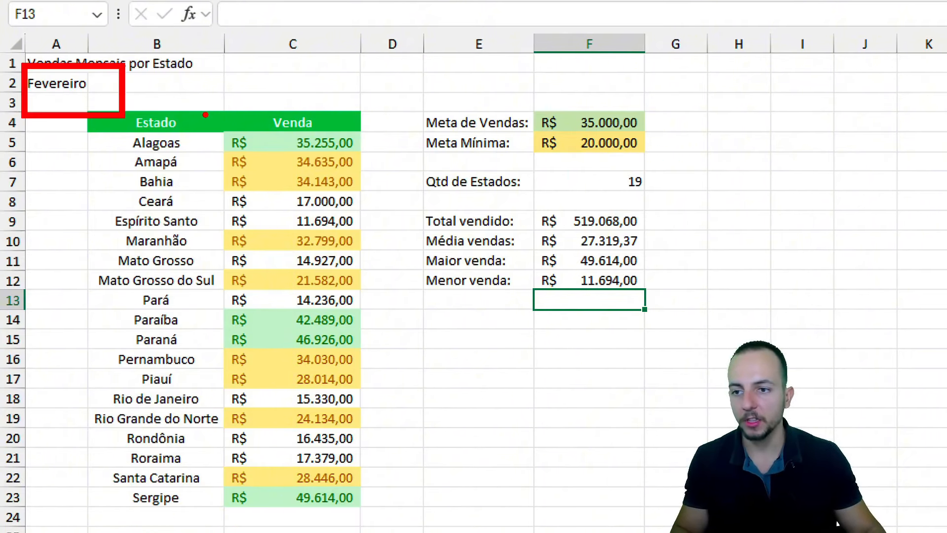
- Compare the summary figures of the Fevereiro report with those of the Janeiro report
key("Escape")
key("ctrl+Page_Up")
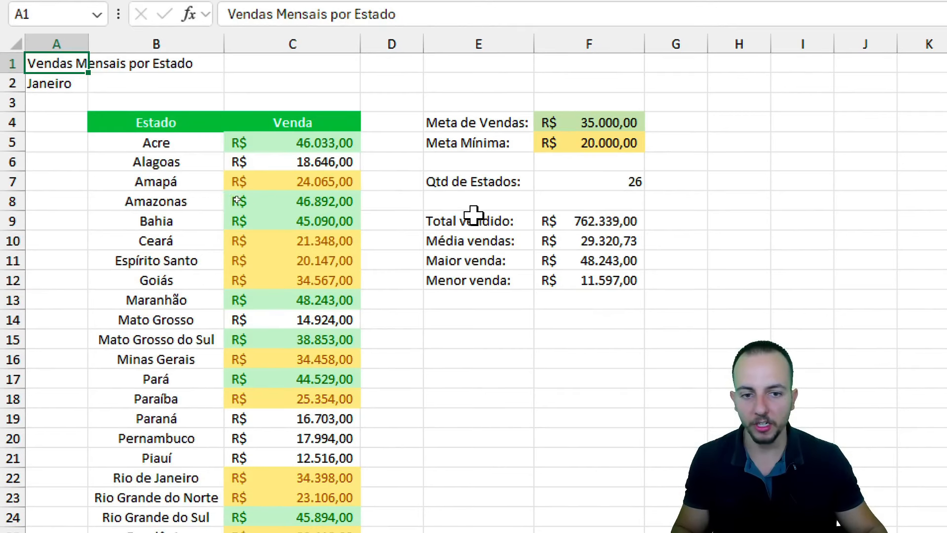
key("ctrl+2")
mouse_move(417, 197)
left_mouse_down()
mouse_move(649, 230)
mouse_move(689, 263)
left_mouse_up()
key("Escape")
key("ctrl+Page_Down")
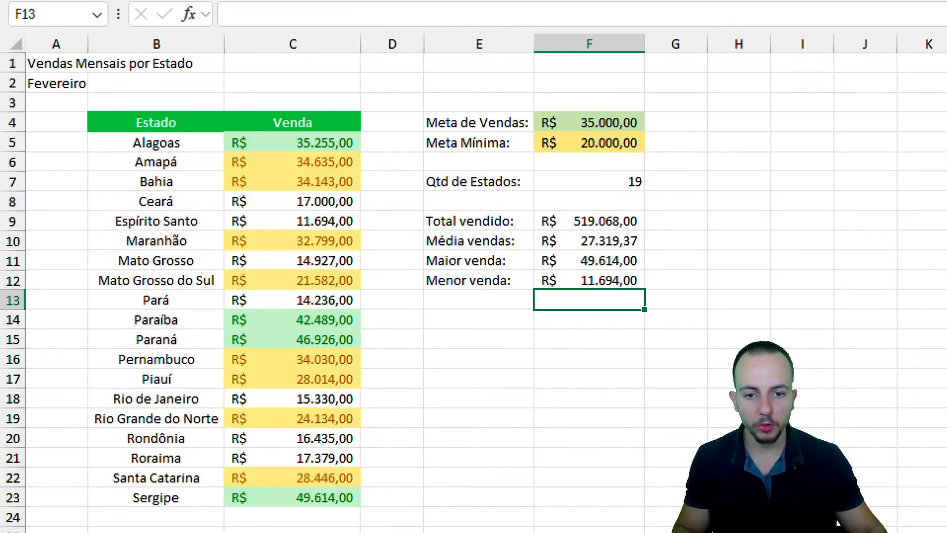
mouse_move(387, 189)
left_mouse_down()
mouse_move(642, 242)
mouse_move(667, 238)
left_mouse_up()
key("e")
mouse_move(639, 196)
left_mouse_down()
mouse_move(529, 314)
mouse_move(614, 195)
left_mouse_up()
key("Escape")
- Review the Fevereiro state sales list down to its last row and the summary beside it
scroll(442, 471, "down", 4)
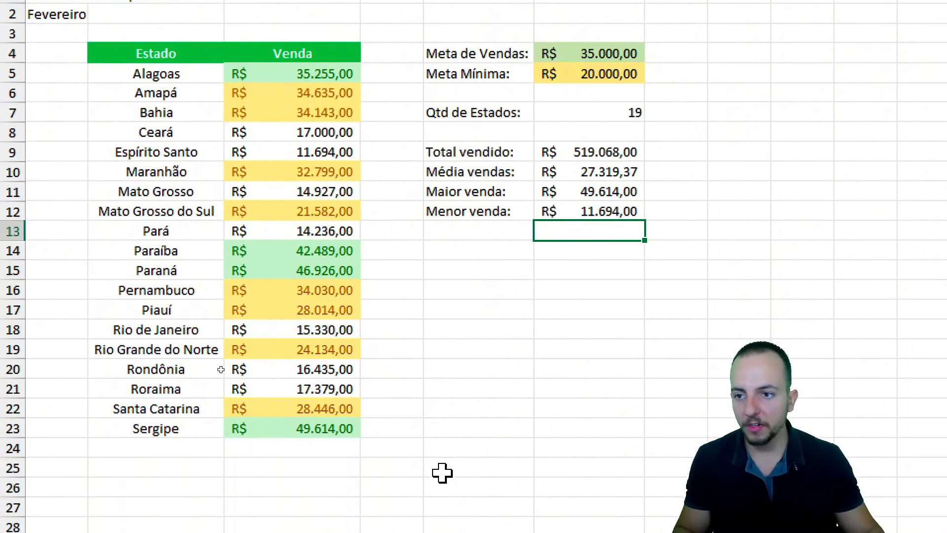
left_click_drag(165, 380, 272, 268)
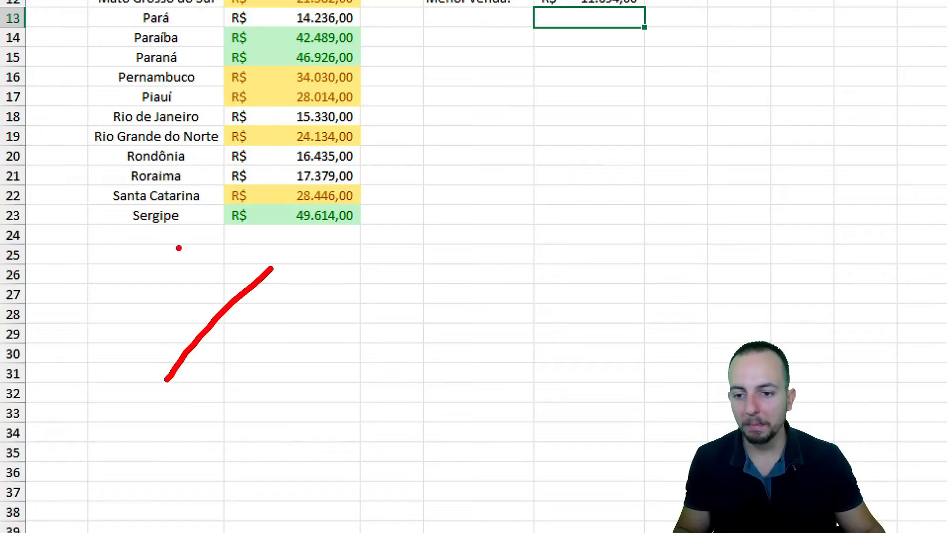
left_click_drag(184, 274, 278, 369)
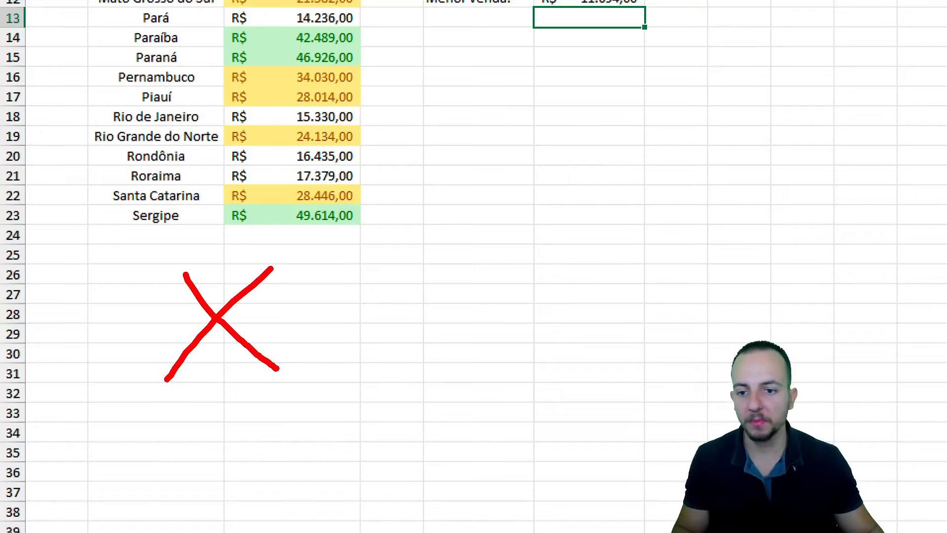
mouse_move(220, 226)
left_mouse_down()
mouse_move(355, 132)
mouse_move(356, 25)
left_mouse_up()
mouse_move(385, 152)
left_mouse_down()
mouse_move(551, 75)
mouse_move(644, 97)
left_mouse_up()
left_click_drag(288, 47, 291, 216)
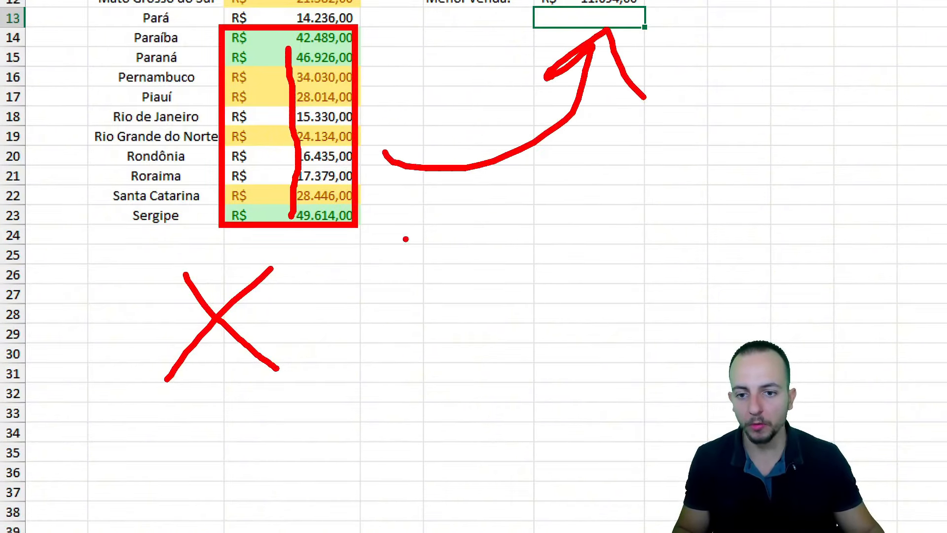
key("Escape")
key("ctrl+4")
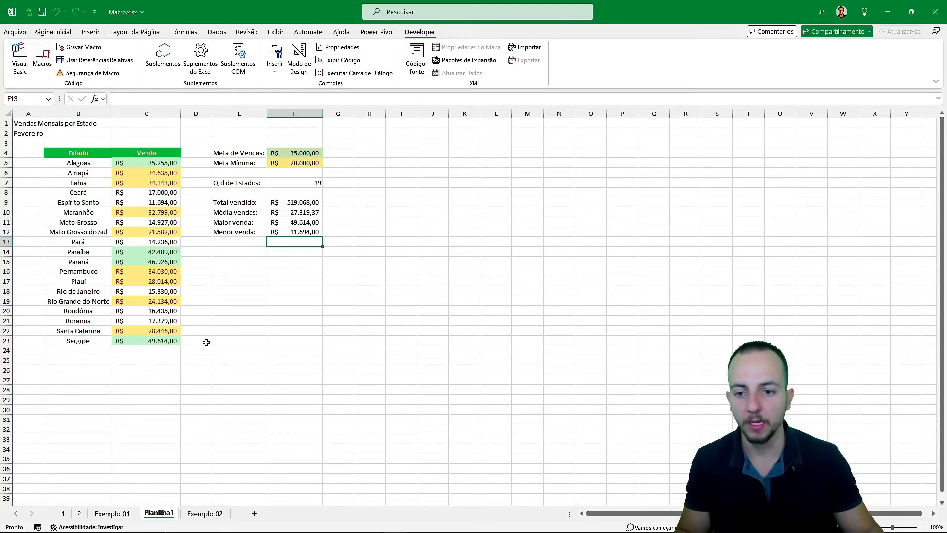
left_click(227, 353)
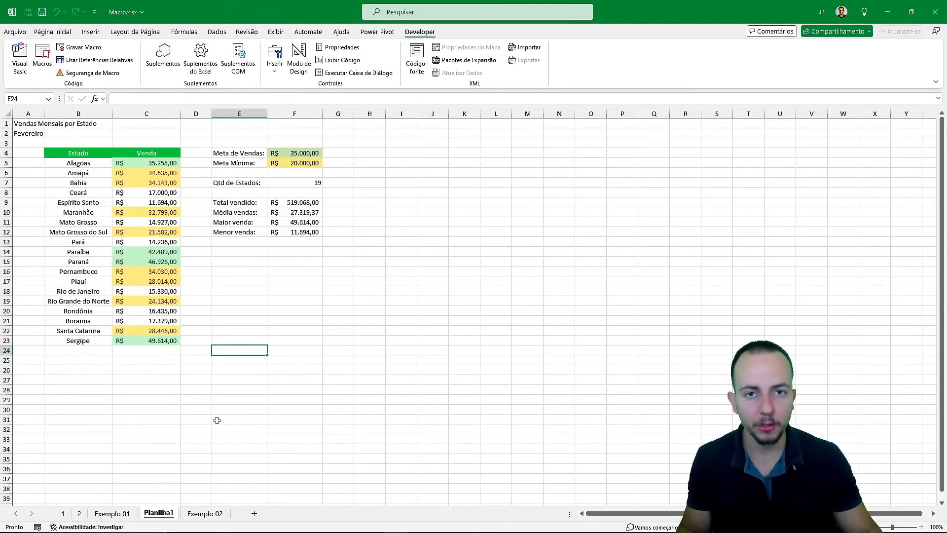
- Examine the Exemplo 02 order list for blank rows between the records and check the PRODUTO column
left_click(204, 513)
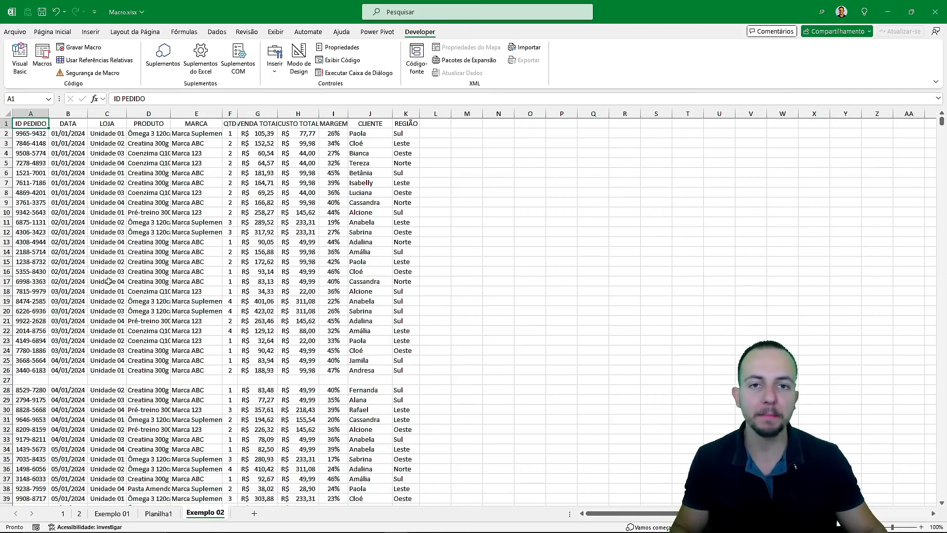
scroll(225, 291, "down", 11)
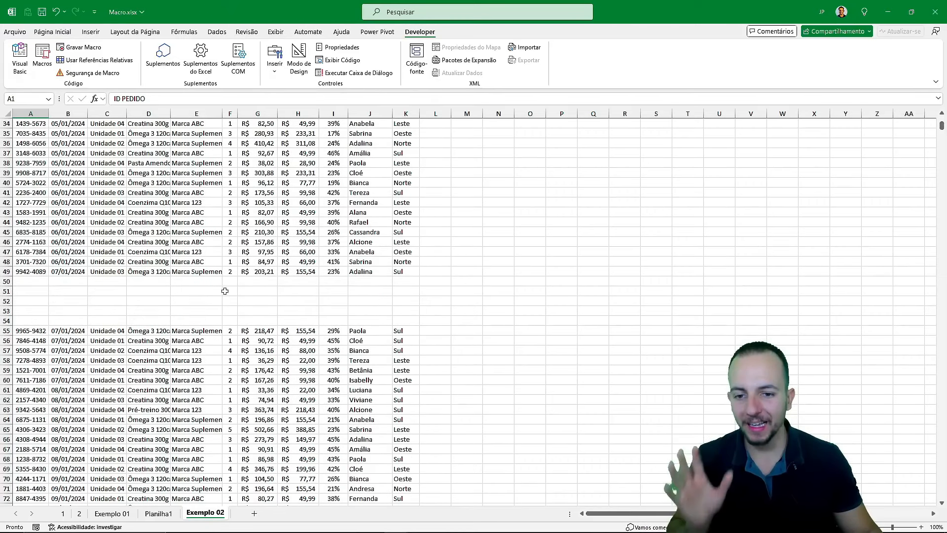
scroll(225, 291, "down", 4)
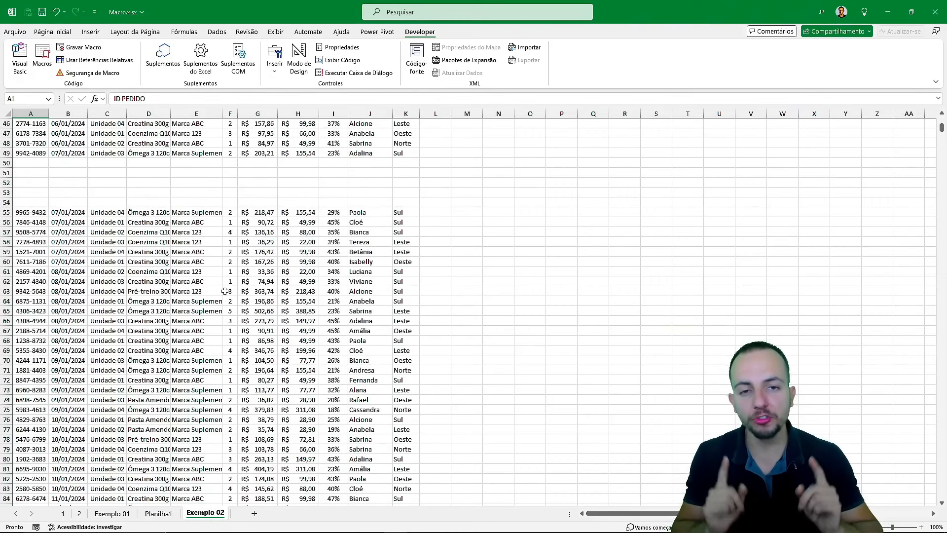
scroll(225, 291, "down", 14)
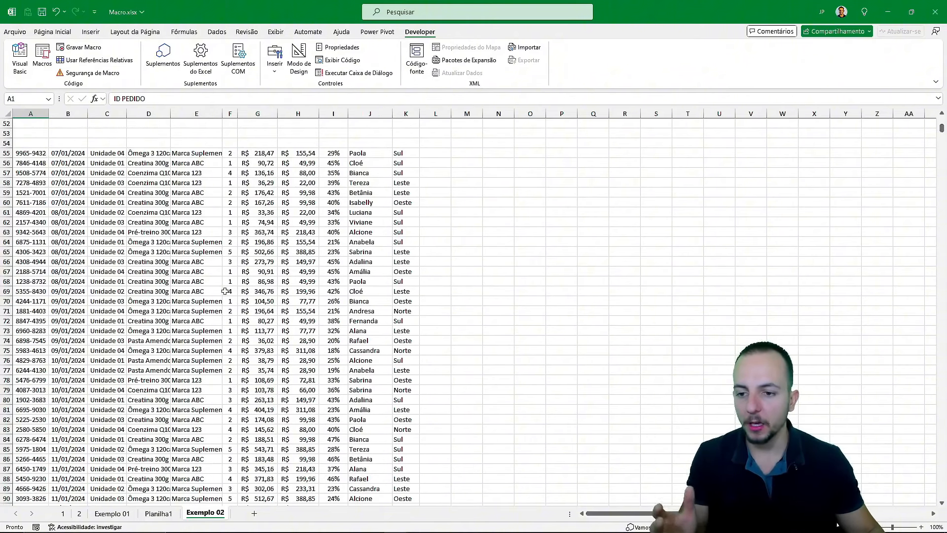
scroll(225, 291, "down", 5)
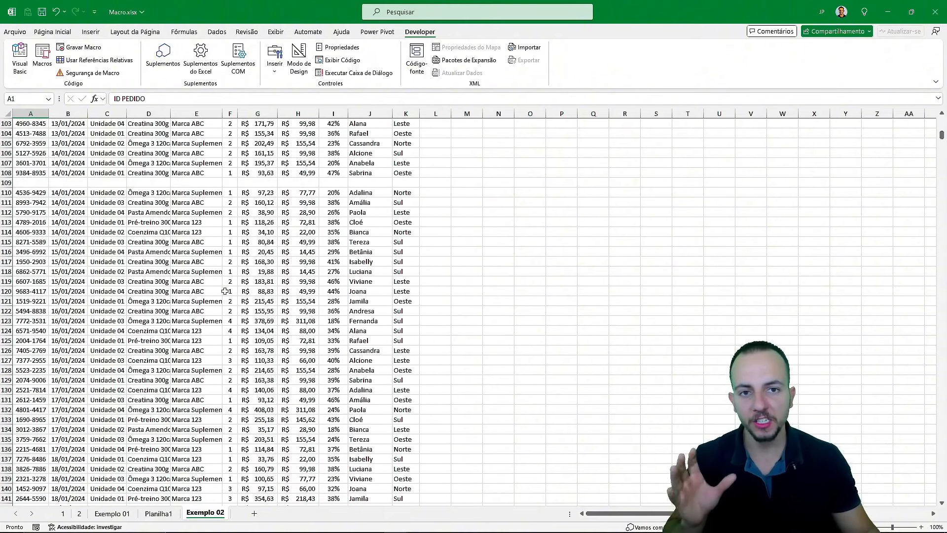
scroll(225, 291, "down", 6)
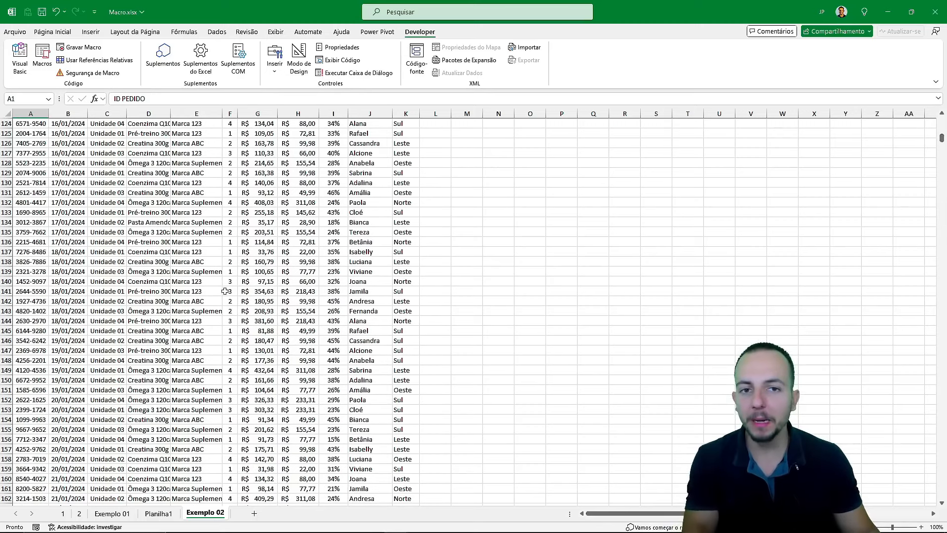
scroll(222, 294, "up", 20)
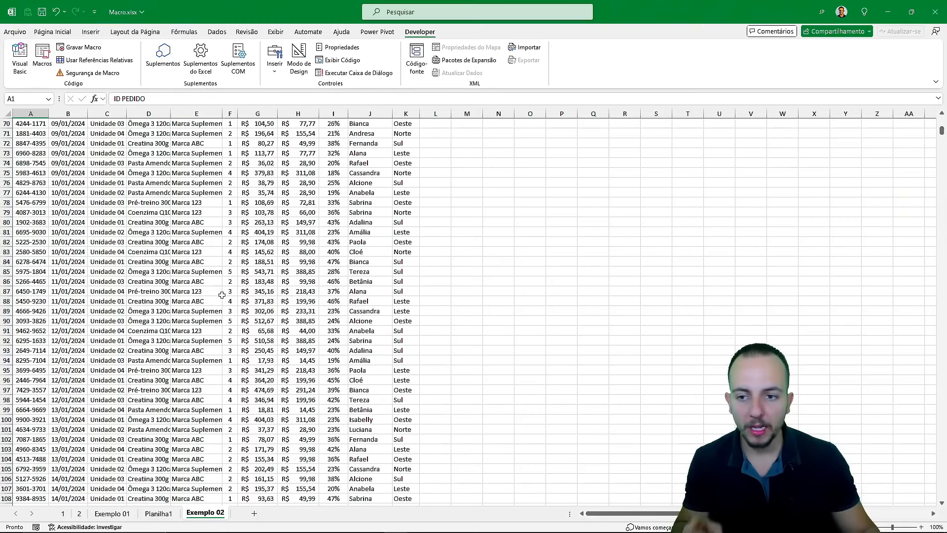
scroll(222, 295, "up", 2)
scroll(222, 295, "down", 7)
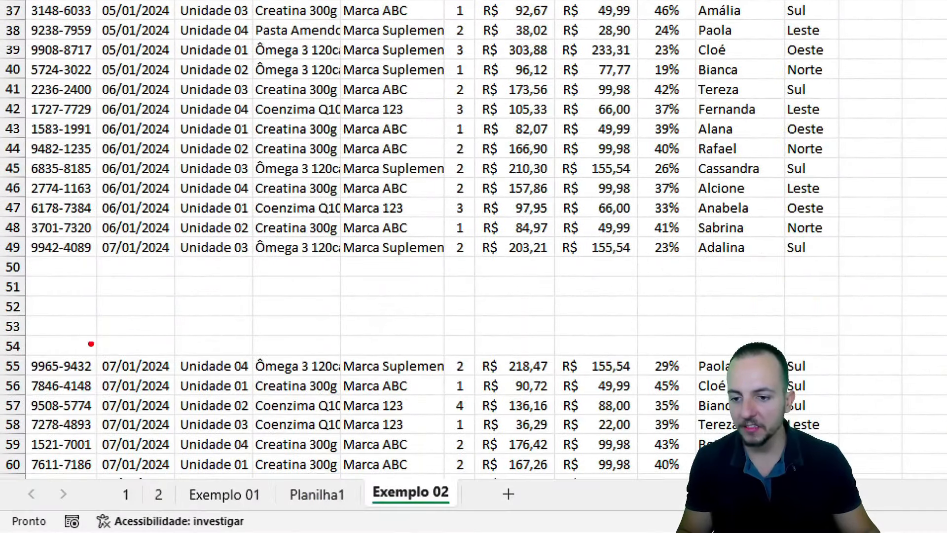
left_click_drag(91, 344, 784, 326)
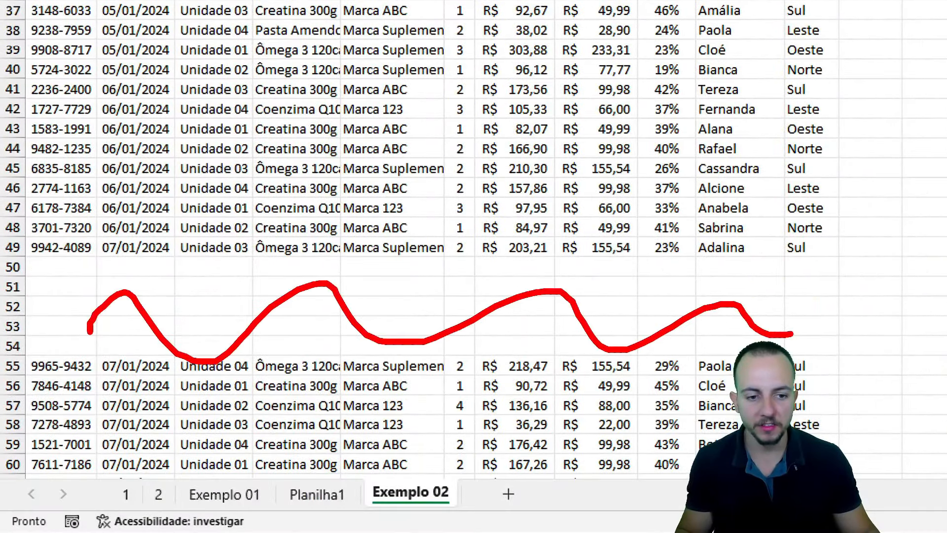
key("Escape")
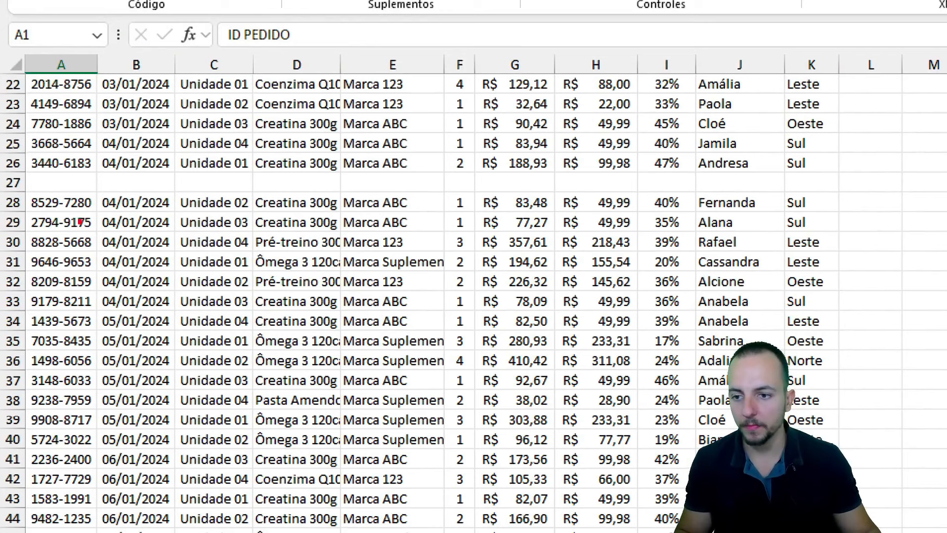
left_click_drag(79, 168, 778, 166)
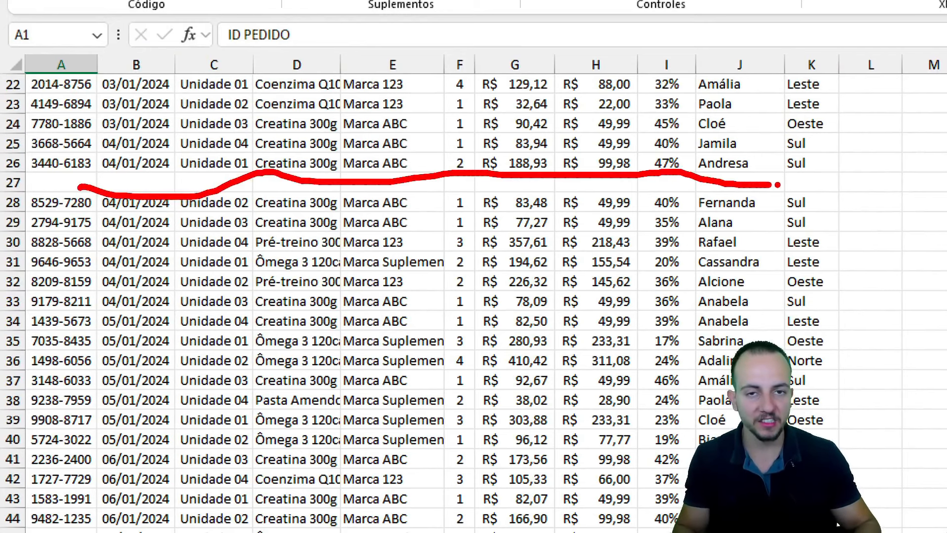
key("Escape")
scroll(265, 406, "up", 7)
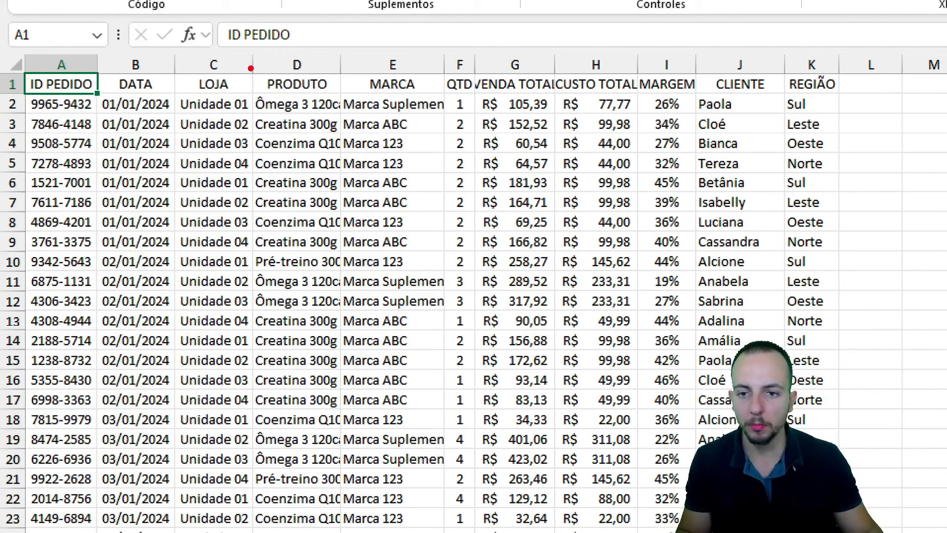
mouse_move(251, 68)
left_mouse_down()
mouse_move(340, 277)
mouse_move(339, 298)
left_mouse_up()
left_click_drag(339, 63, 443, 28)
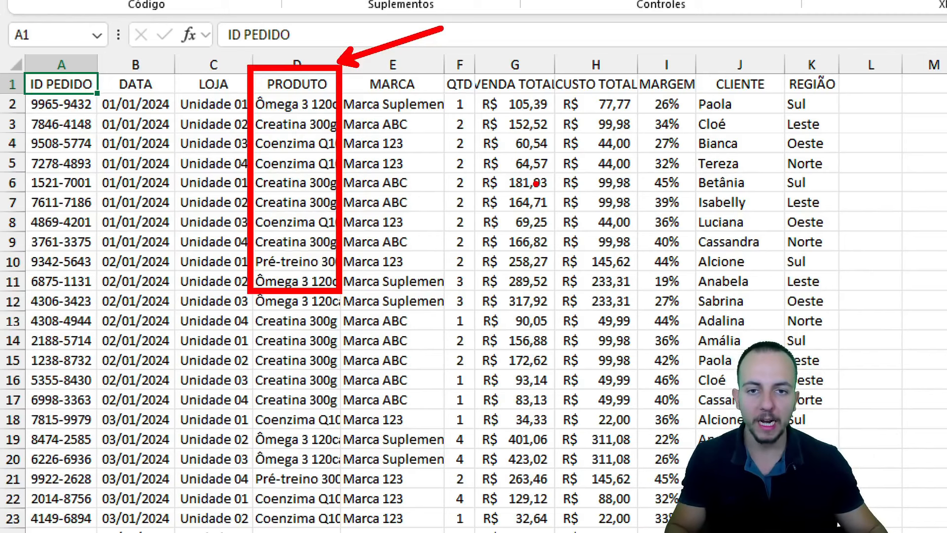
key("Escape")
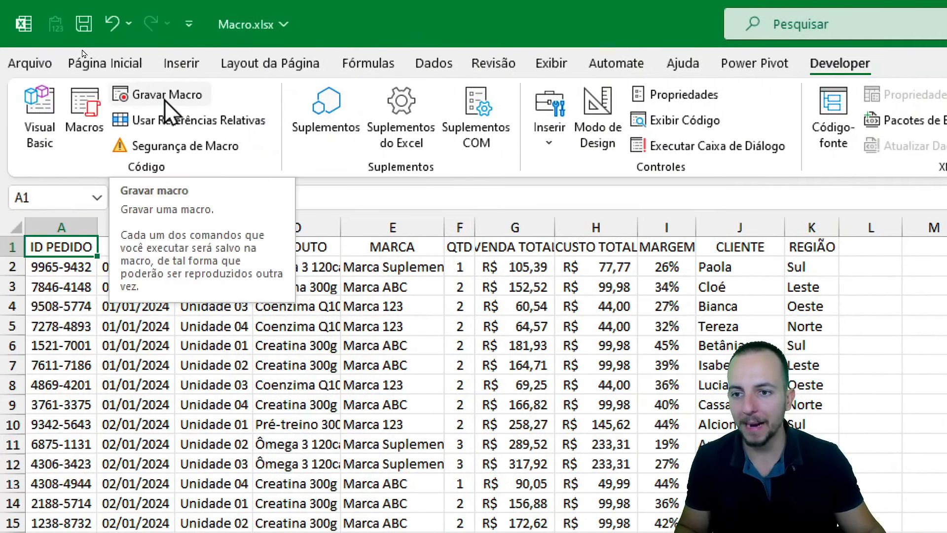
- Start recording a new macro named tarefa_diaria, stored in this workbook
left_click(165, 97)
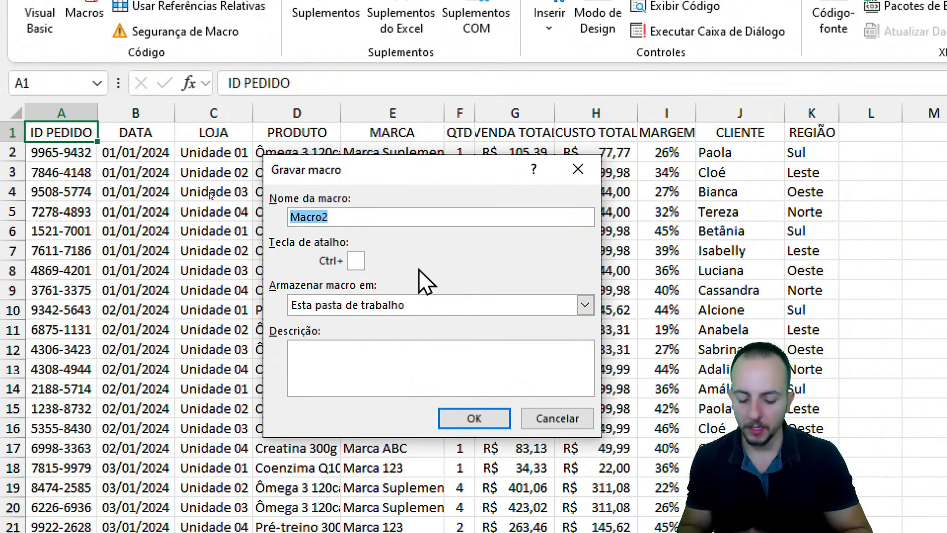
type("tare")
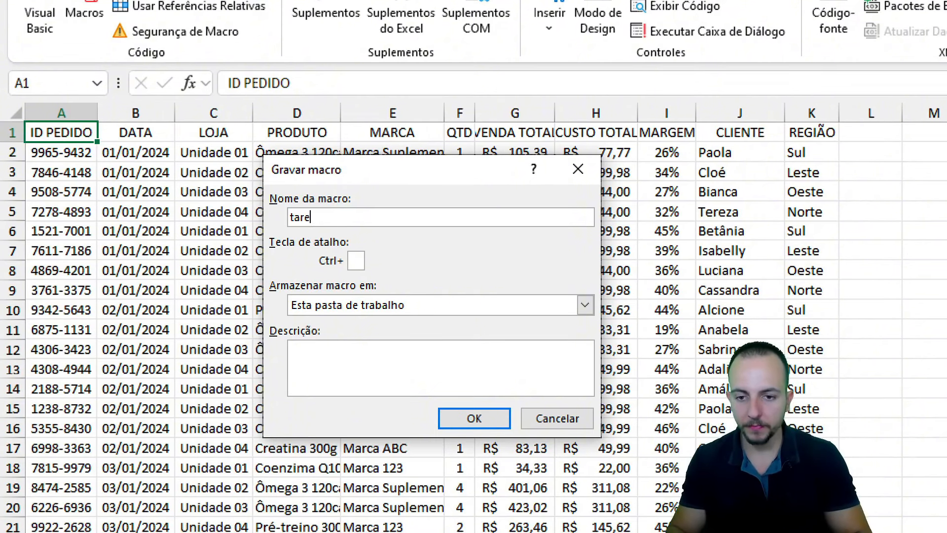
type("fa_diaria")
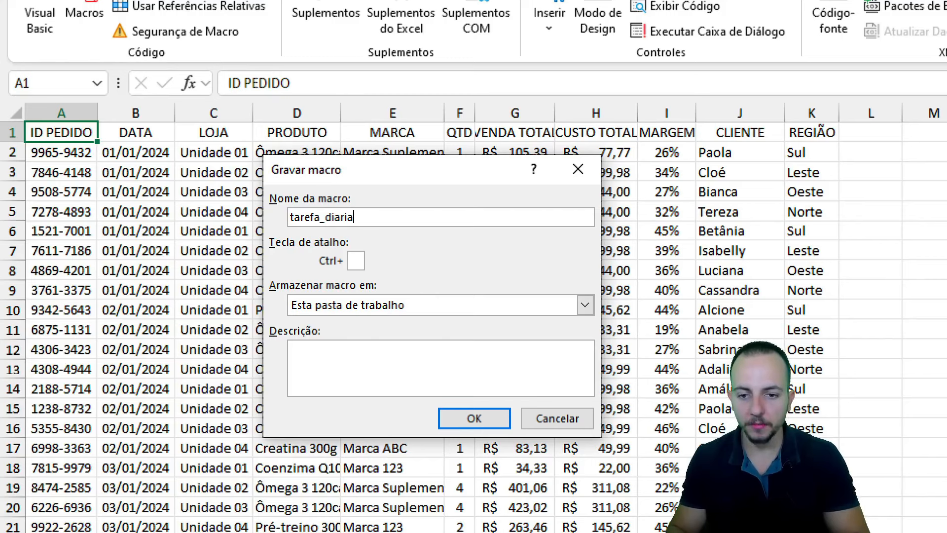
left_click(481, 427)
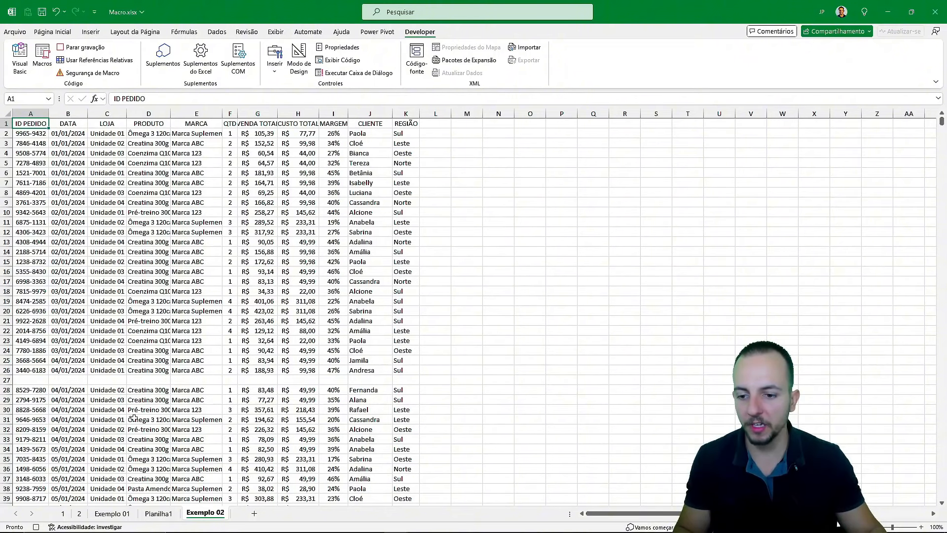
- Apply a filter to columns A to K of the Exemplo 02 order list
scroll(139, 418, "down", 8)
scroll(176, 396, "up", 8)
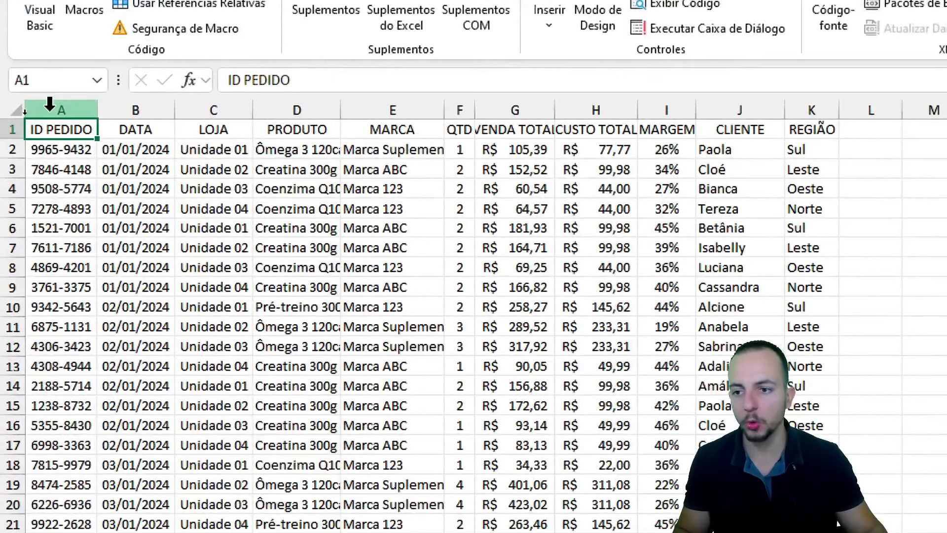
left_click_drag(27, 112, 127, 111)
left_click_drag(212, 108, 818, 108)
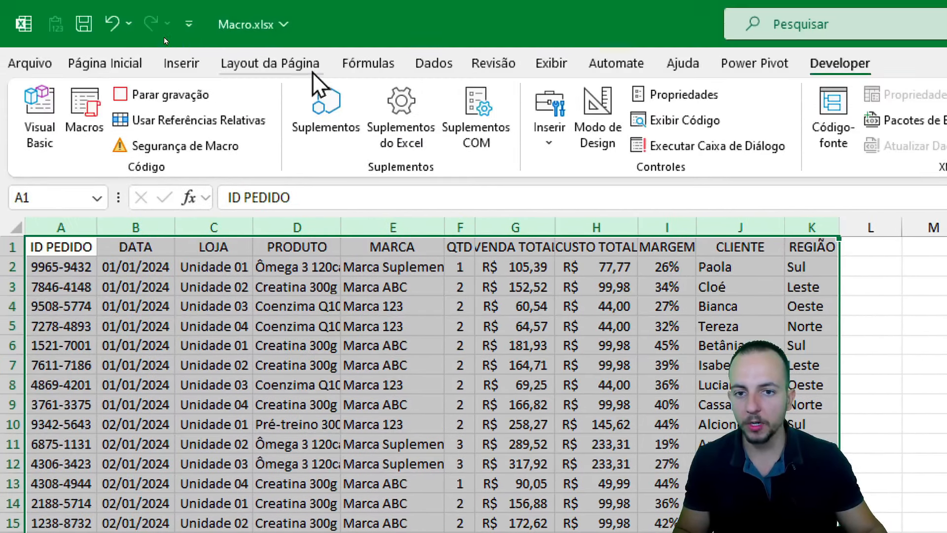
left_click(447, 70)
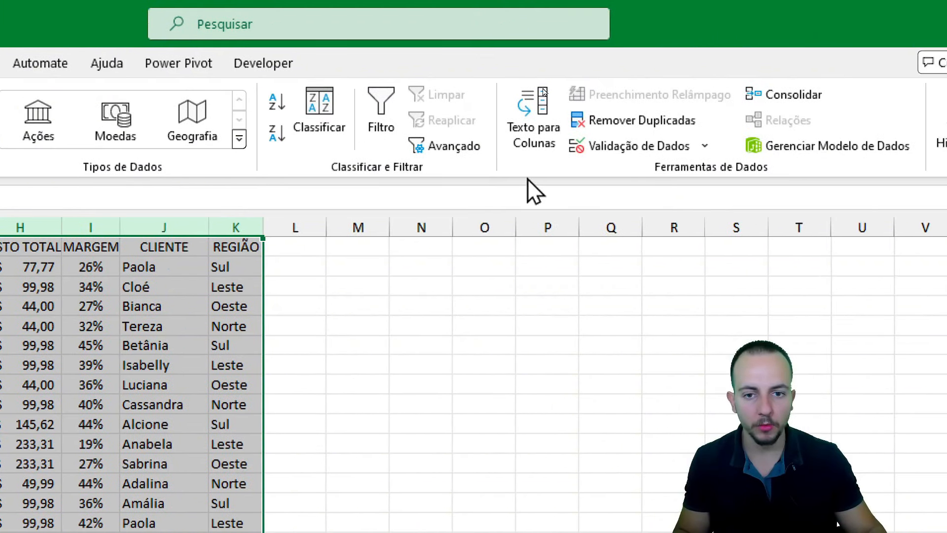
left_click(380, 141)
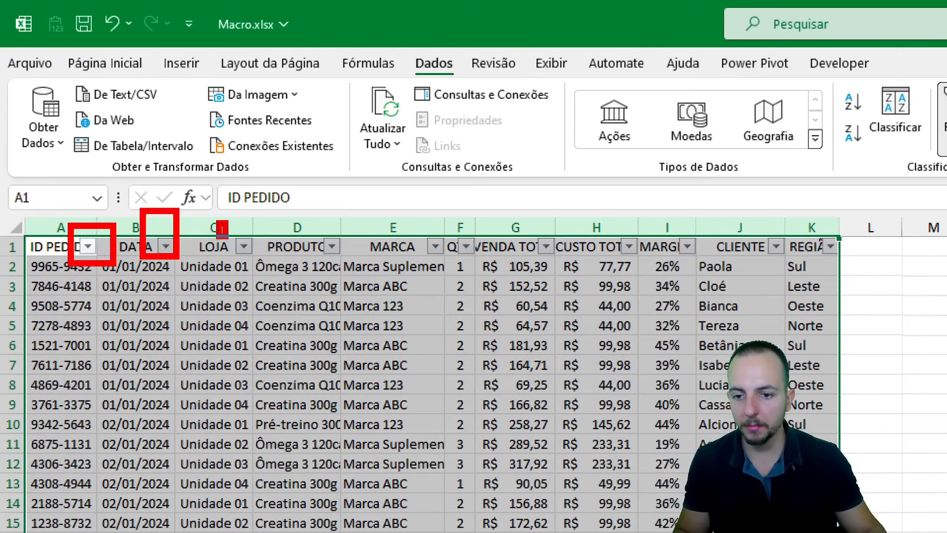
- Filter the ID PEDIDO column to show only the blank entries (Vazias)
left_click(89, 247)
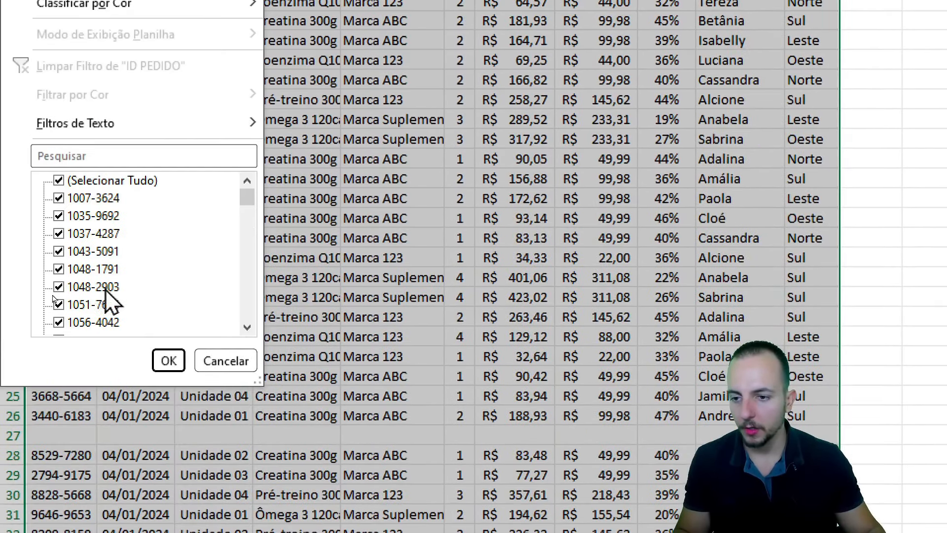
left_click(81, 182)
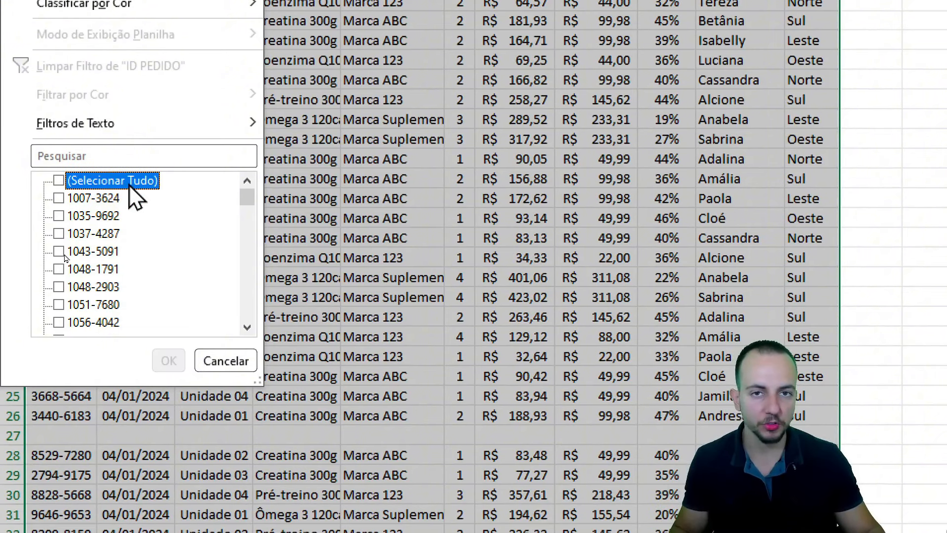
left_click_drag(240, 201, 248, 324)
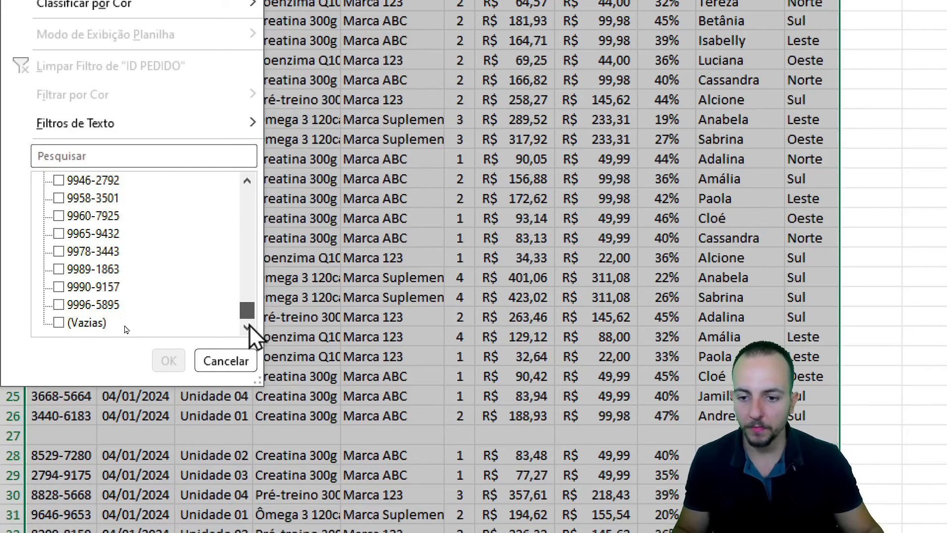
left_click(80, 325)
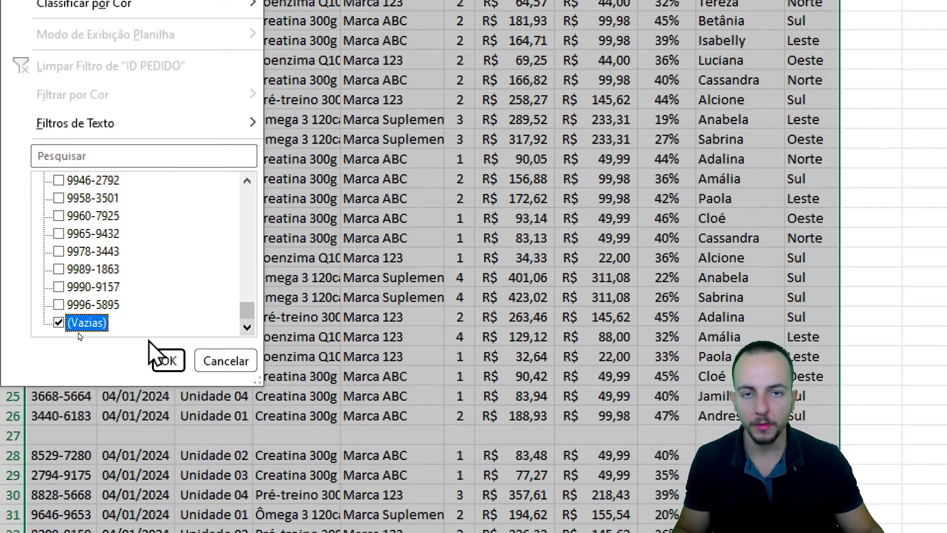
left_click(168, 360)
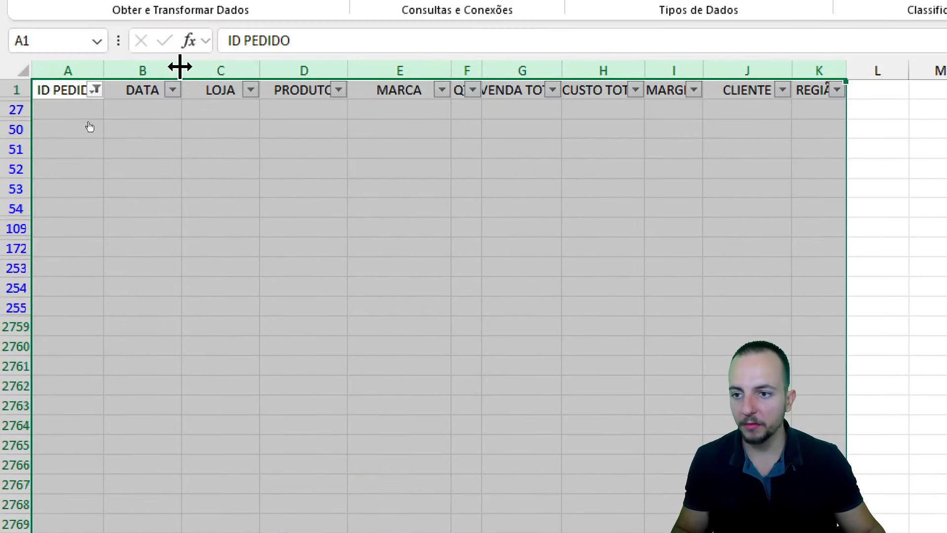
mouse_move(36, 103)
left_mouse_down()
mouse_move(96, 144)
mouse_move(109, 191)
left_mouse_up()
left_click_drag(46, 175, 106, 234)
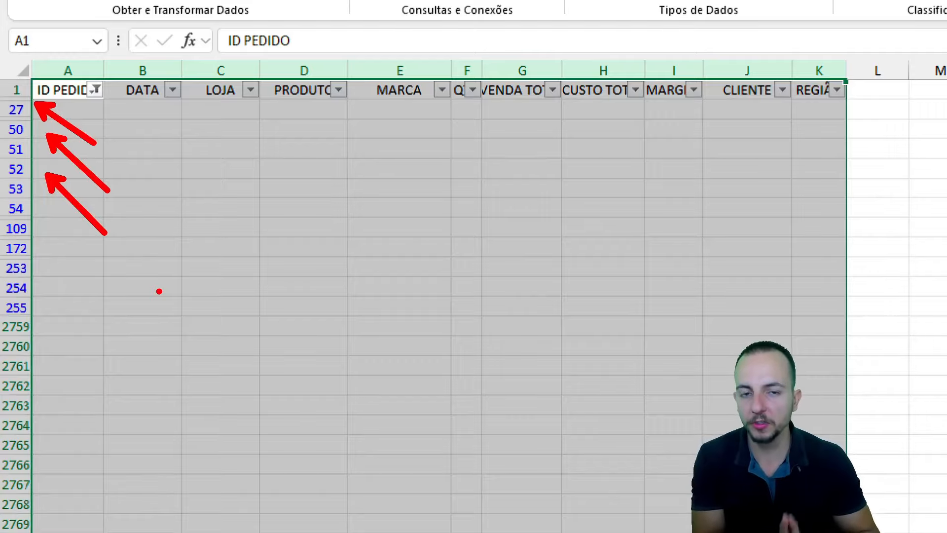
key("Escape")
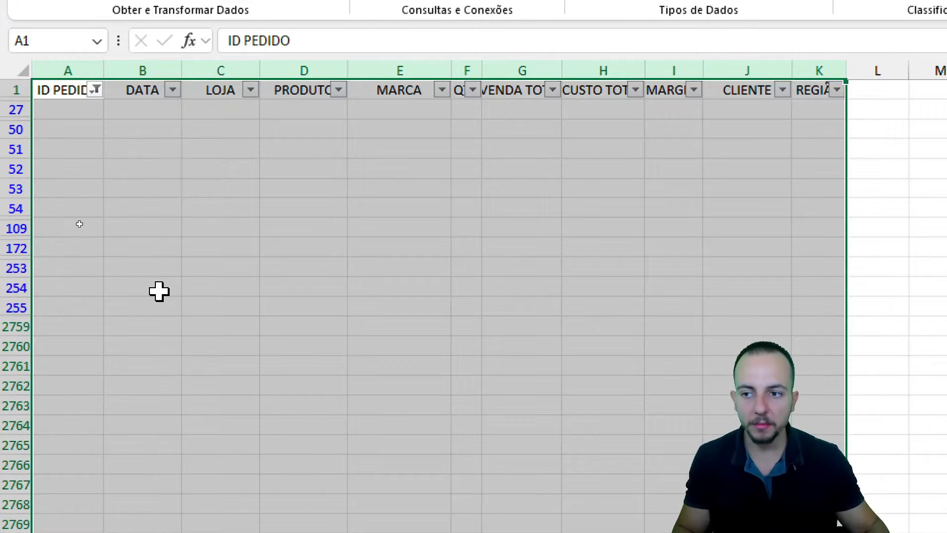
key("ctrl+2")
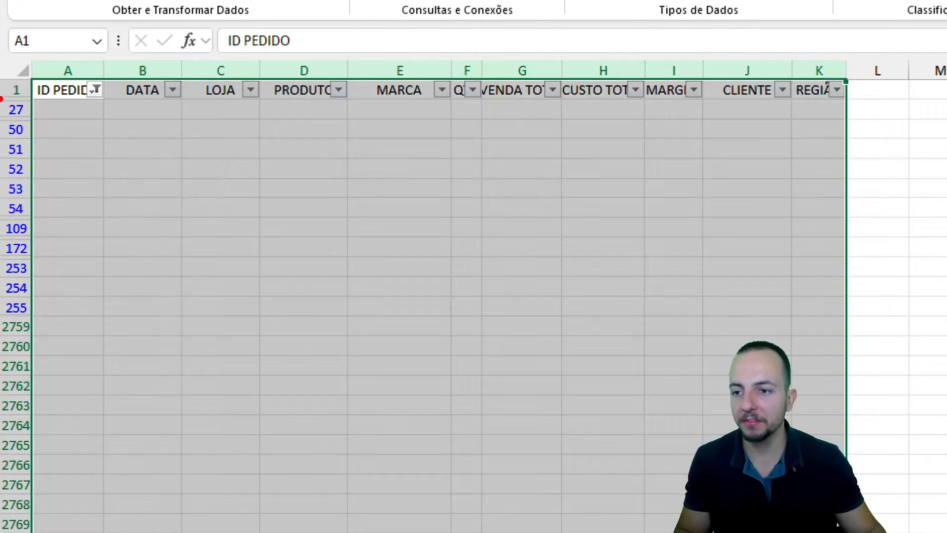
mouse_move(1, 96)
left_mouse_down()
mouse_move(44, 122)
mouse_move(95, 200)
left_mouse_up()
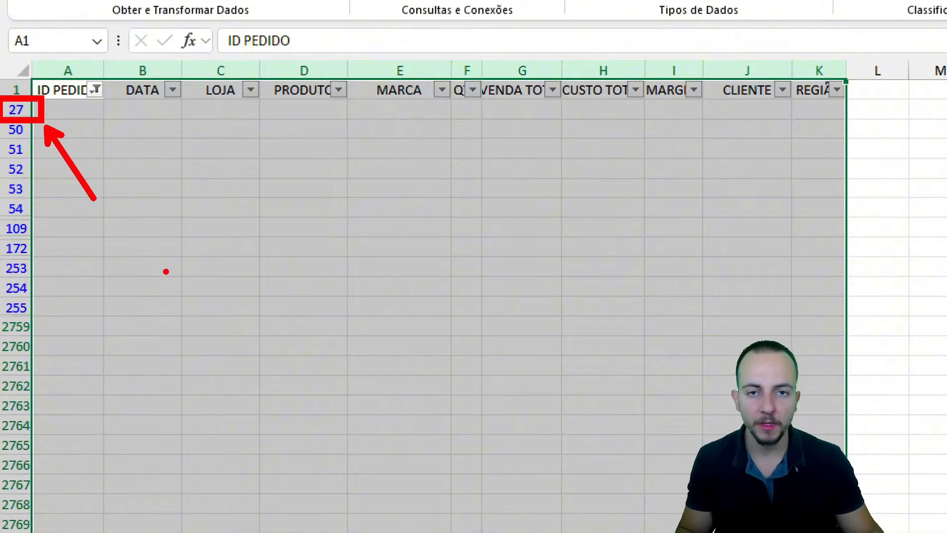
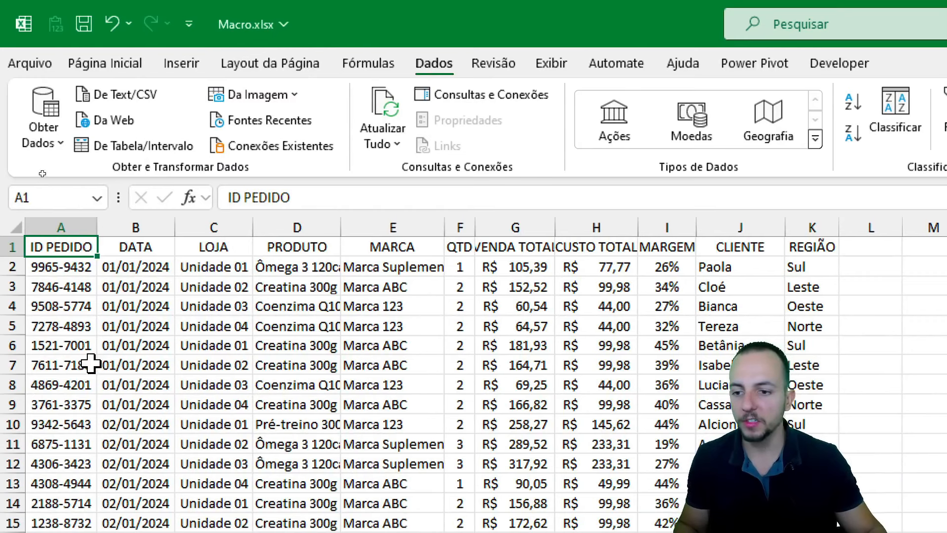
- Format the header row A1:K1 with bold text, the standard blue fill and a white font
left_click_drag(72, 247, 811, 247)
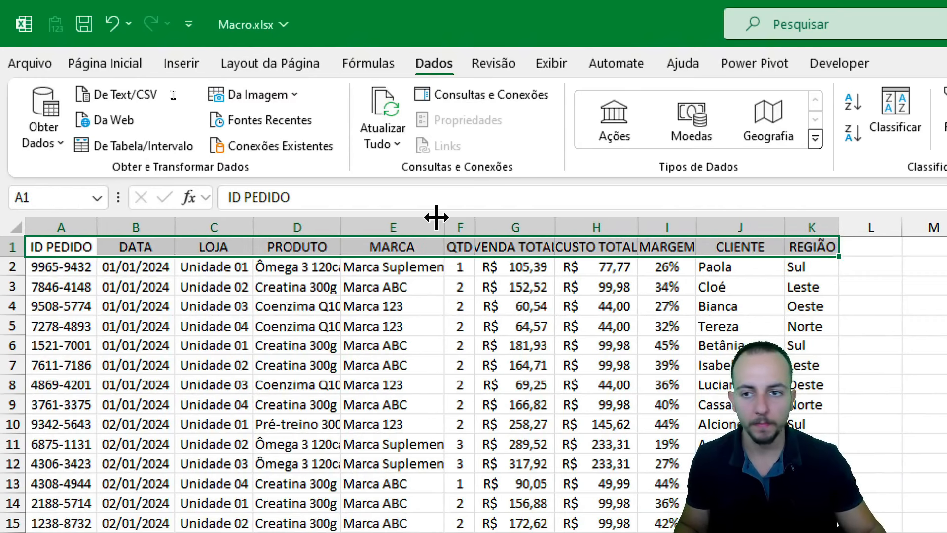
left_click(133, 65)
left_click(235, 132)
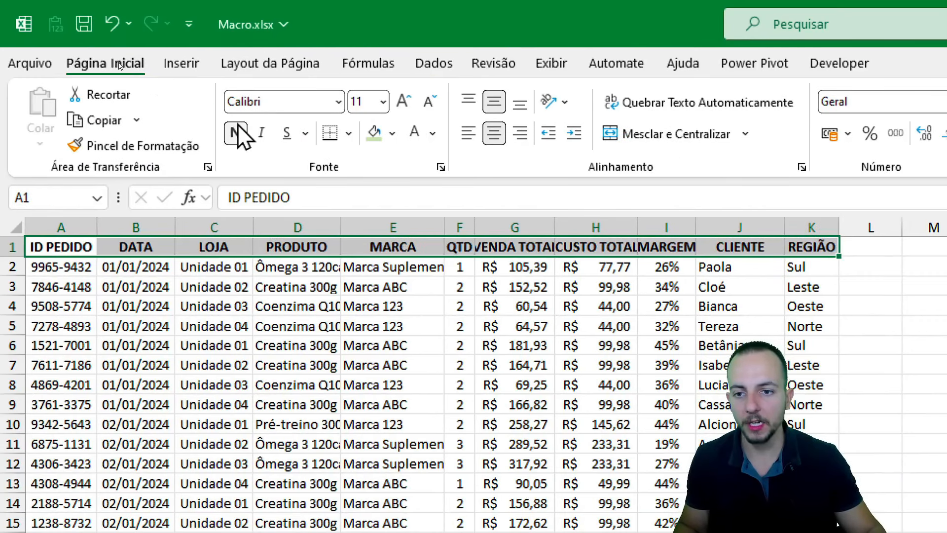
left_click(391, 134)
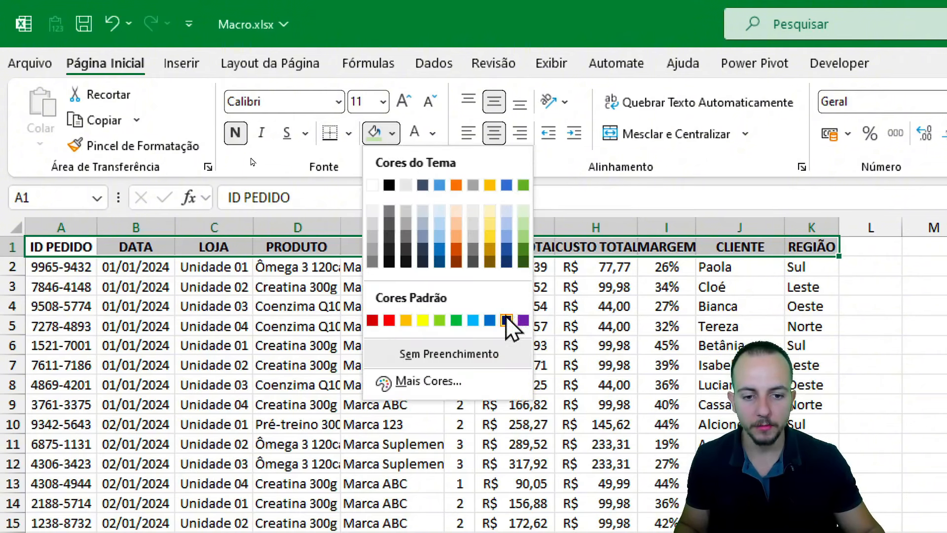
left_click(489, 321)
left_click(432, 134)
left_click(413, 215)
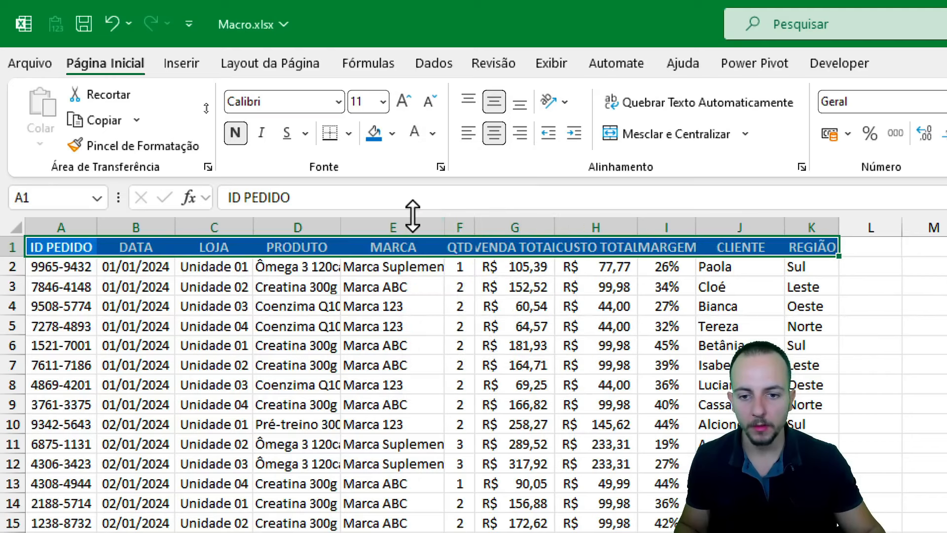
- Autofit the widths of columns A to K to their contents
left_click_drag(77, 215, 808, 247)
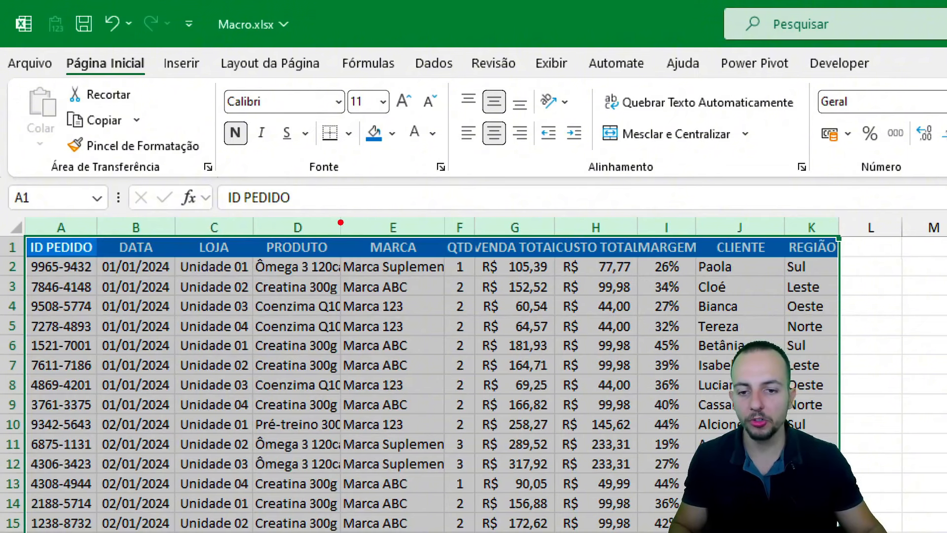
mouse_move(340, 222)
left_mouse_down()
mouse_move(328, 205)
mouse_move(380, 190)
mouse_move(424, 210)
mouse_move(459, 179)
left_mouse_up()
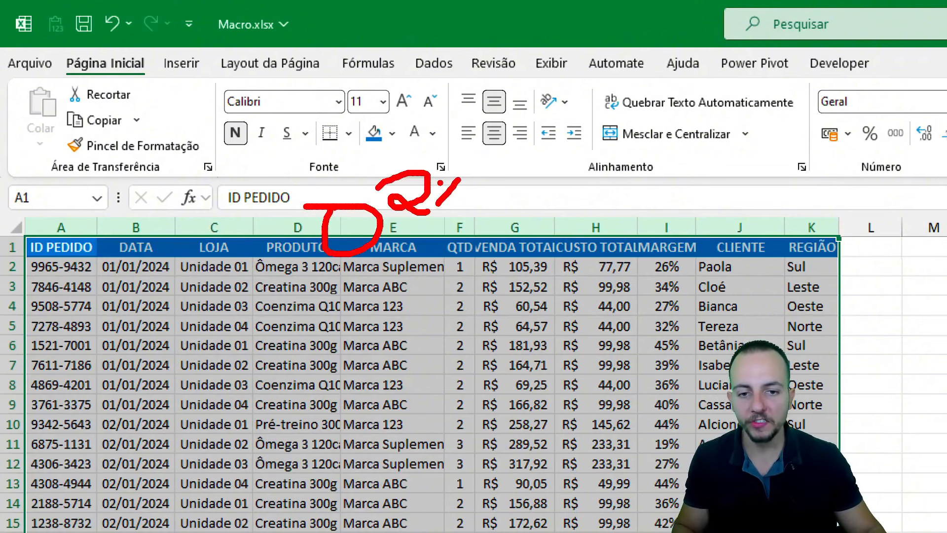
key("Escape")
double_click(340, 226)
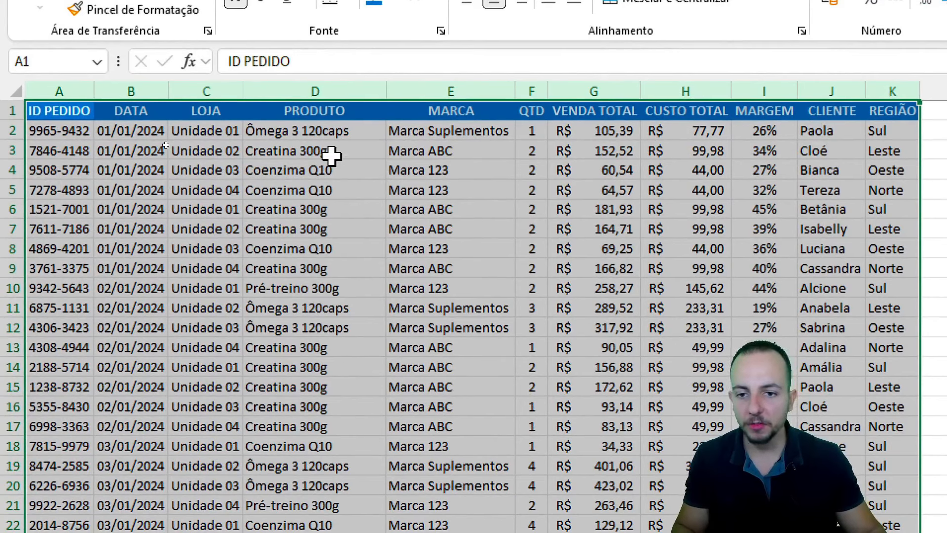
left_click_drag(238, 120, 364, 140)
mouse_move(235, 142)
left_mouse_down()
mouse_move(364, 159)
mouse_move(253, 177)
mouse_move(355, 201)
left_mouse_up()
mouse_move(377, 157)
left_mouse_down()
mouse_move(368, 192)
mouse_move(459, 187)
left_mouse_up()
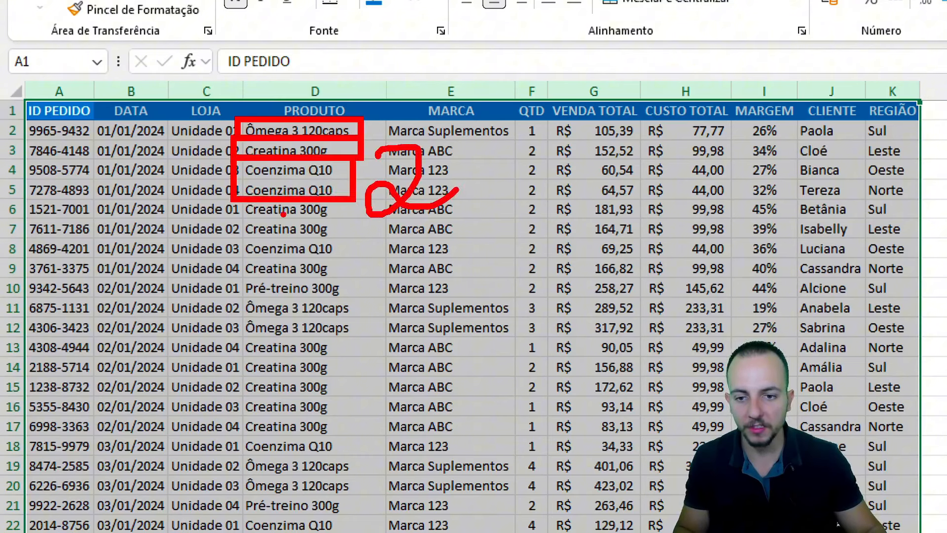
left_click_drag(221, 191, 347, 245)
left_click_drag(359, 225, 407, 261)
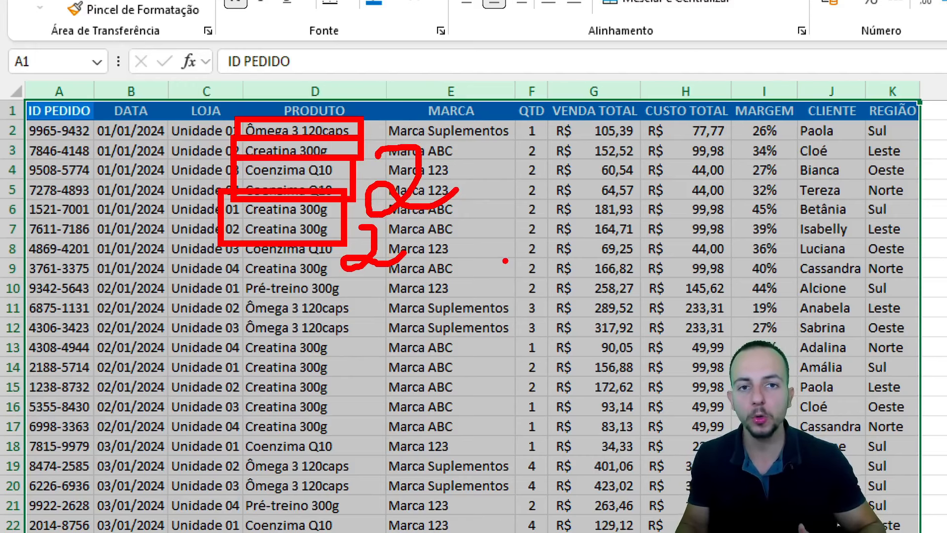
key("Escape")
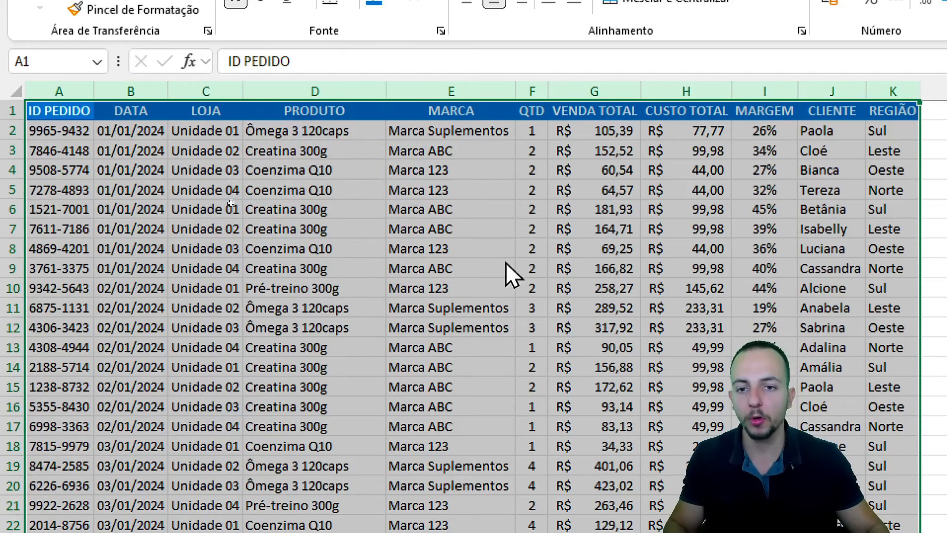
- Copy the whole PRODUTO column D and paste it into column N
left_click(333, 91)
key("ctrl+c")
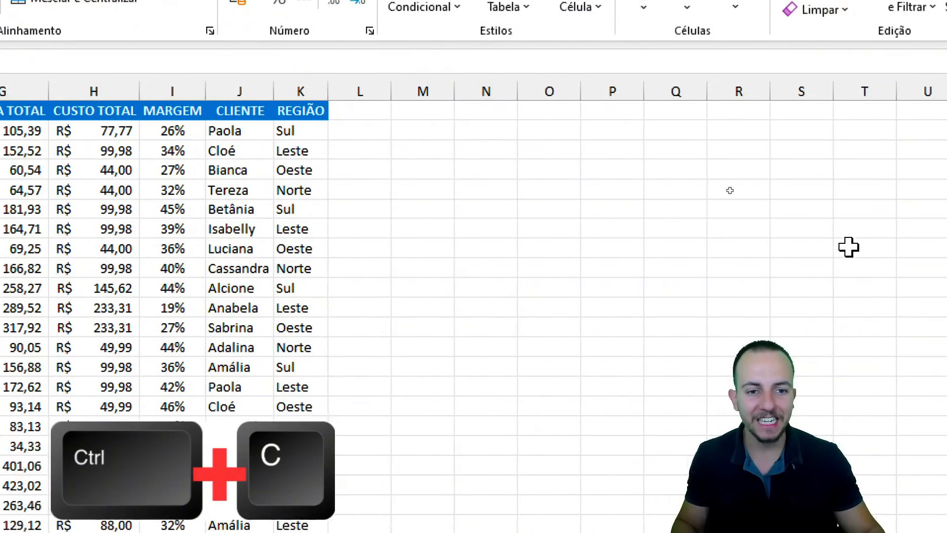
left_click(387, 86)
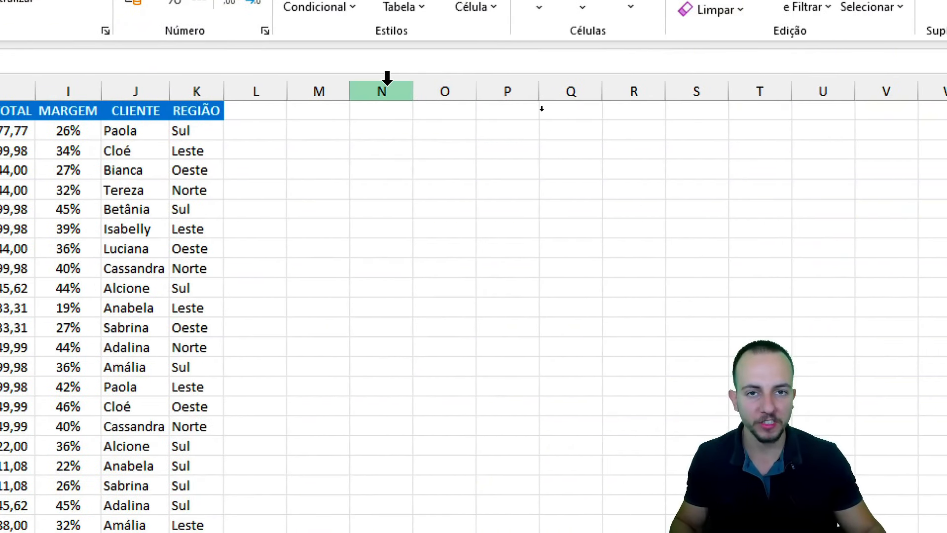
key("ctrl+v")
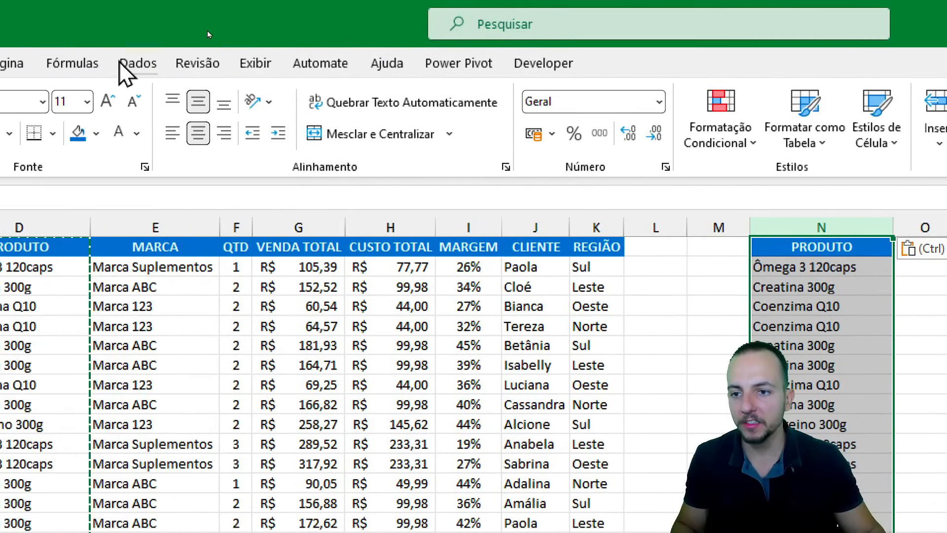
- Remove the duplicate products from column N, treating the first row as a header
left_click(151, 63)
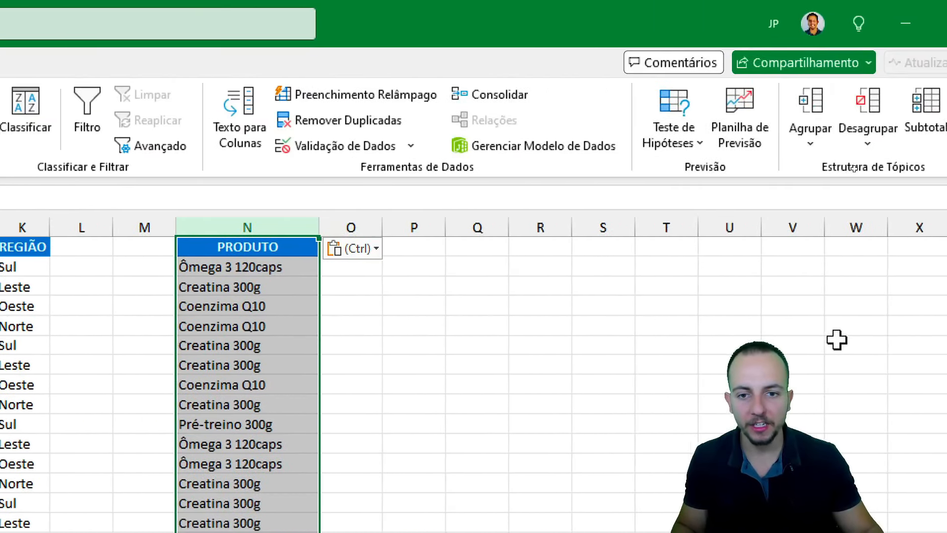
left_click(309, 126)
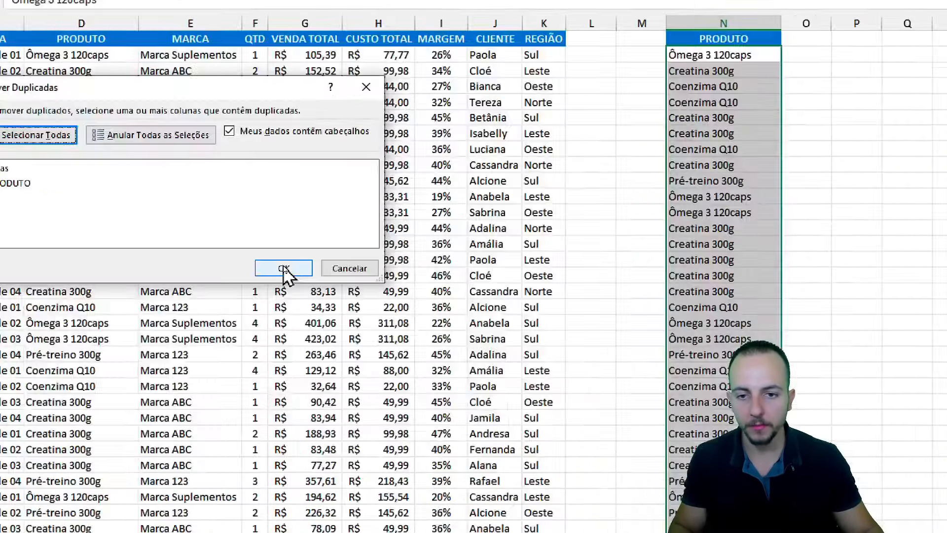
left_click(284, 268)
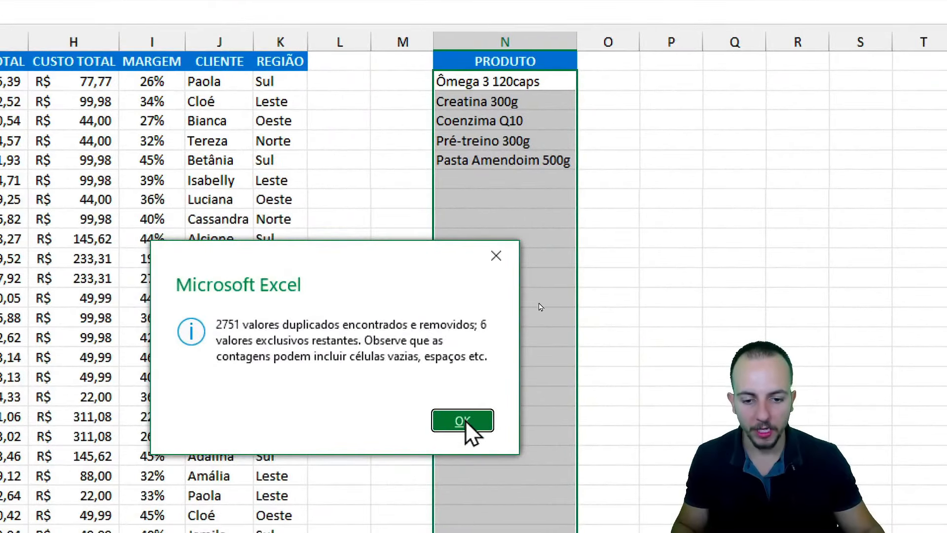
left_click(537, 303)
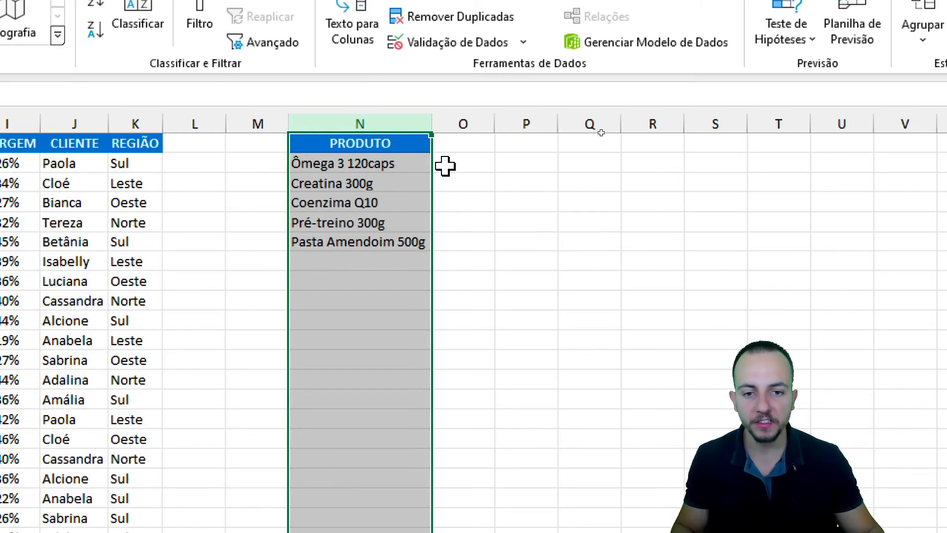
- Add the headers TOTAL VENDIDO in O1 and QTD VENDIDA in P1 beside the product list
left_click(458, 146)
type("TOTAL VENDIDO")
key("Tab")
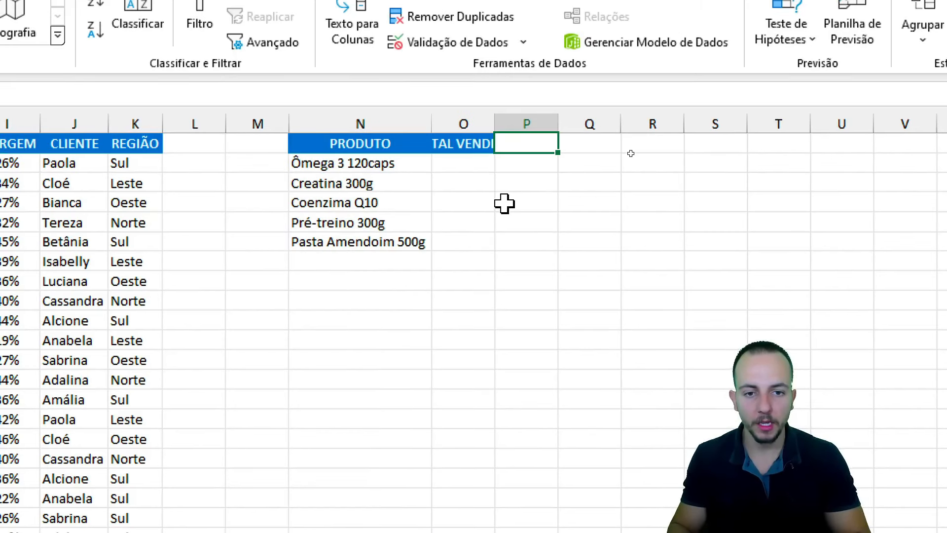
type("QTD VEND")
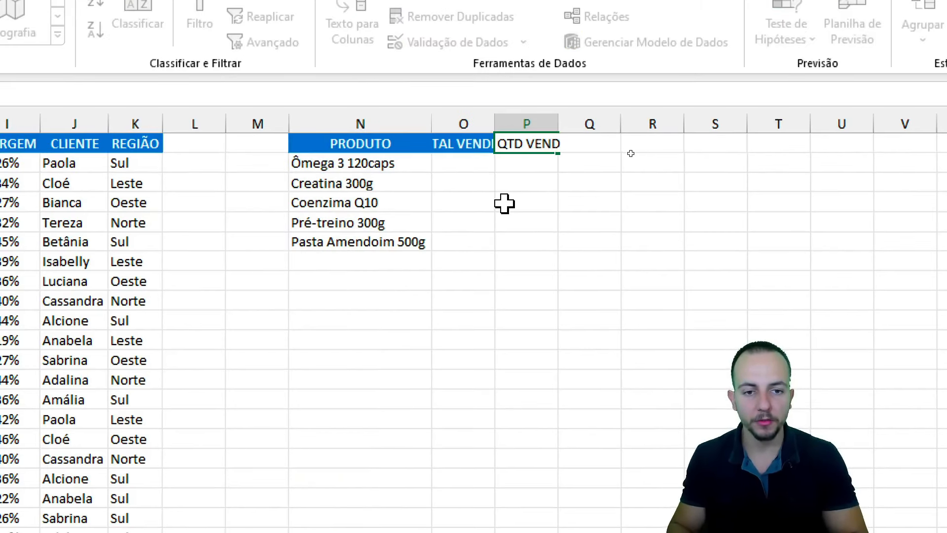
type("IDA")
key("Return")
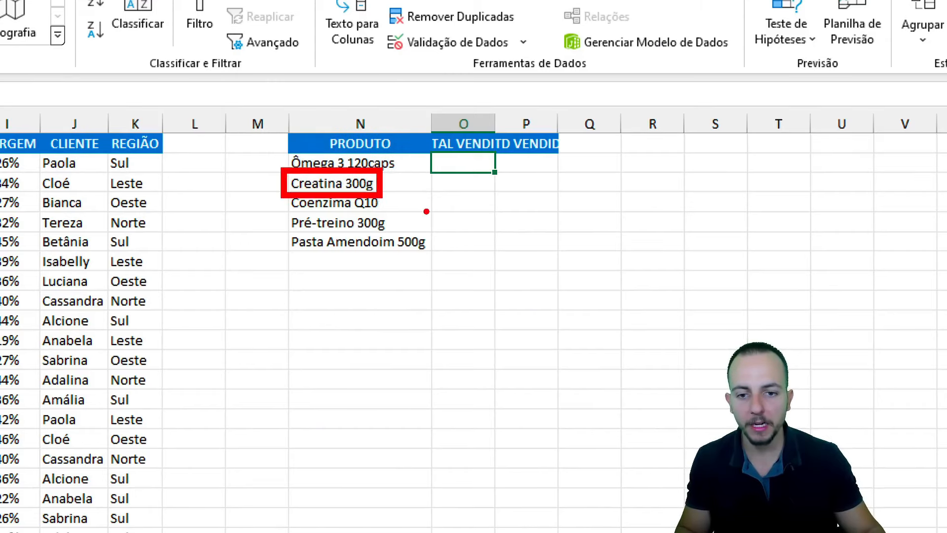
- Enter =SOMASE(D:D;N2;G:G) in O2 to total the sales of the first listed product
type("=SOMA")
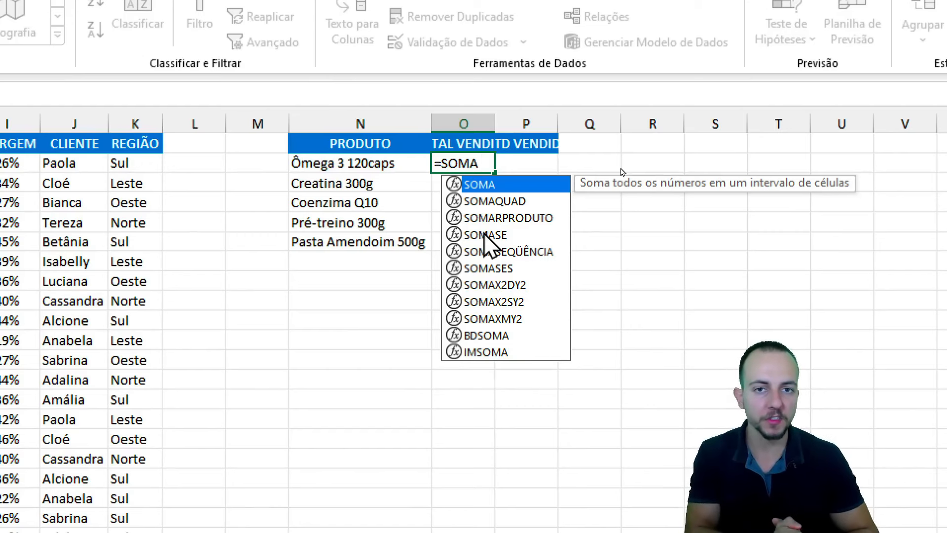
type("SE")
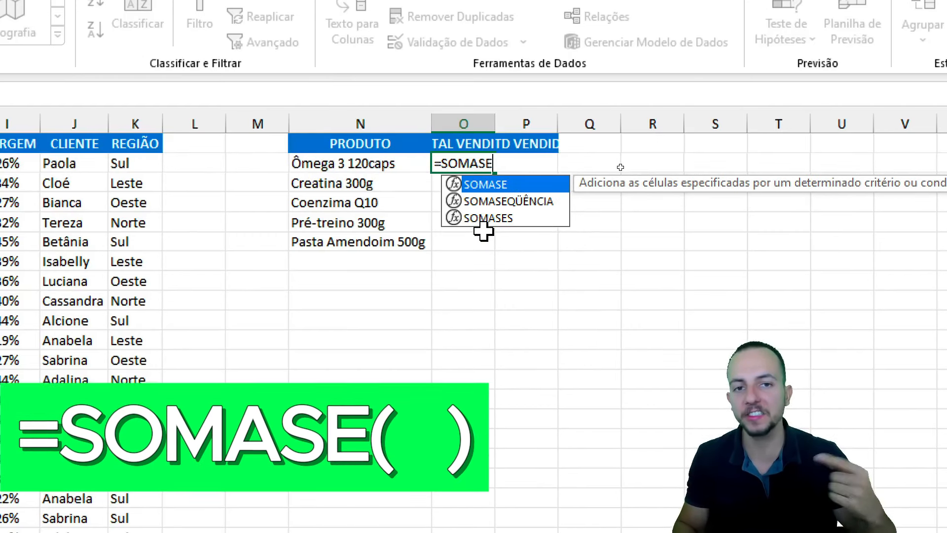
double_click(509, 185)
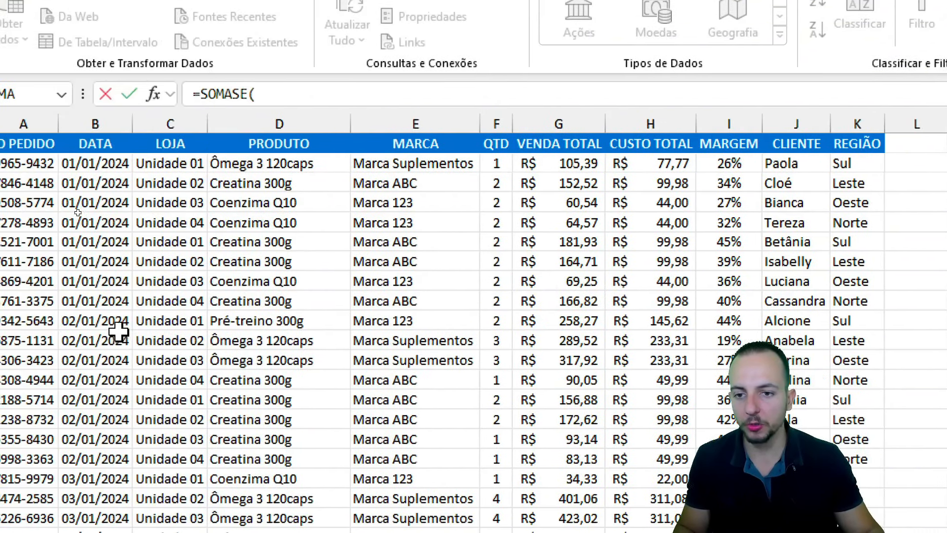
left_click(298, 123)
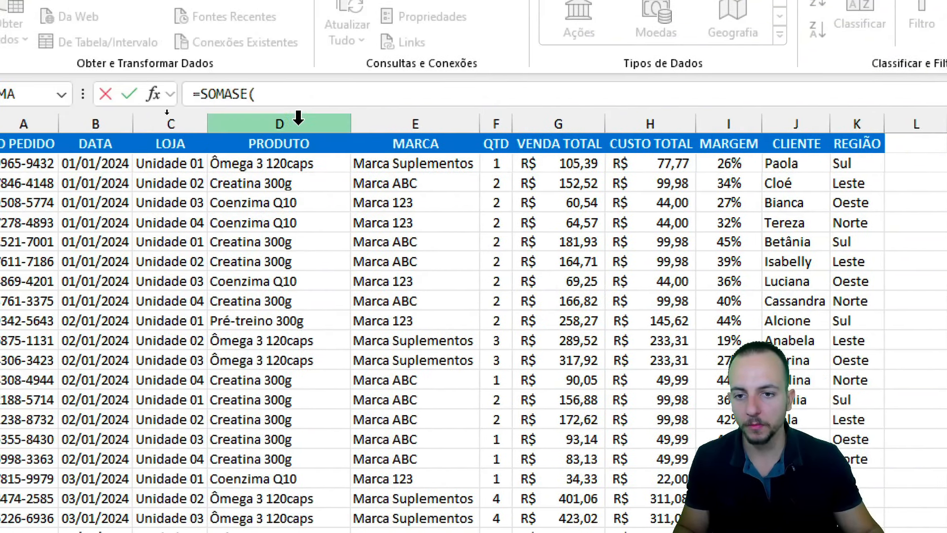
type(";")
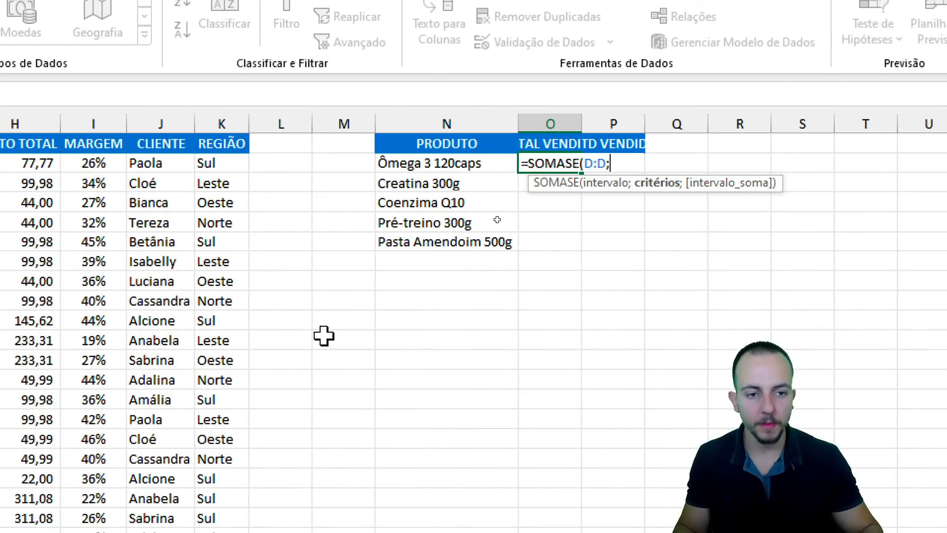
left_click(487, 163)
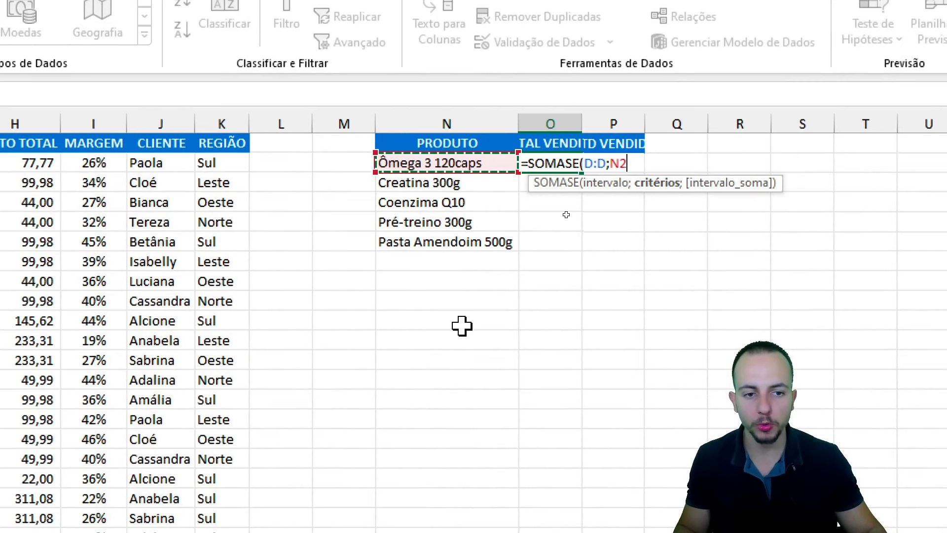
type(";")
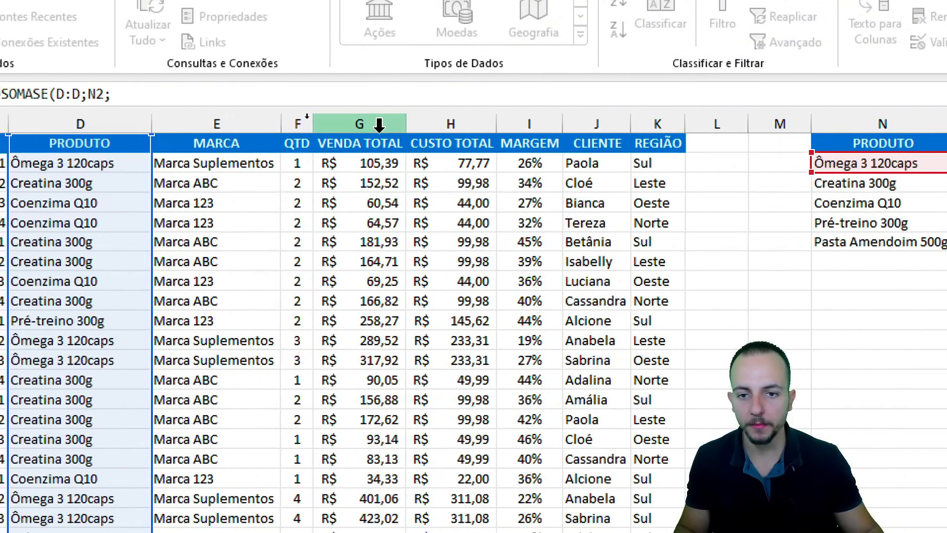
left_click(378, 125)
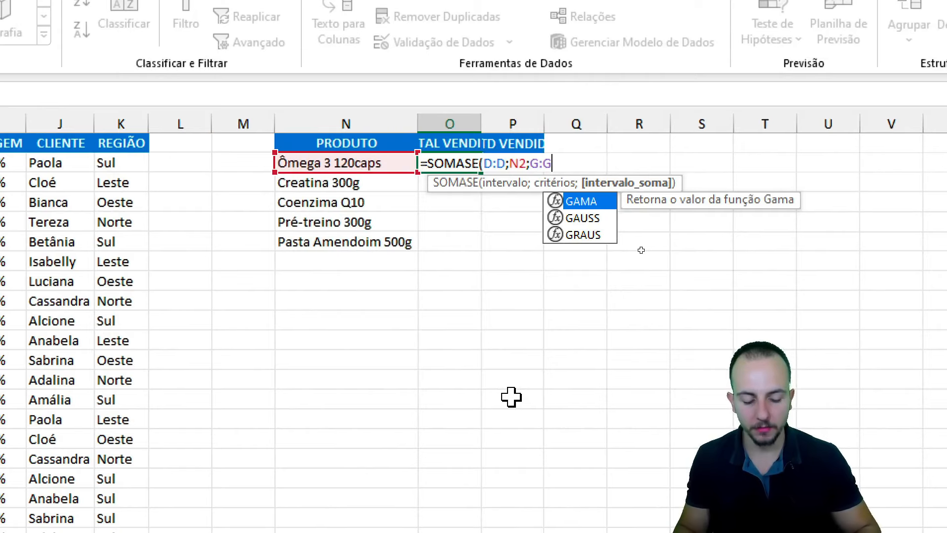
key("Return")
- Enter =SOMASE(D:D;N2;F:F) in P2 to total the quantity sold of the first listed product
left_click(519, 164)
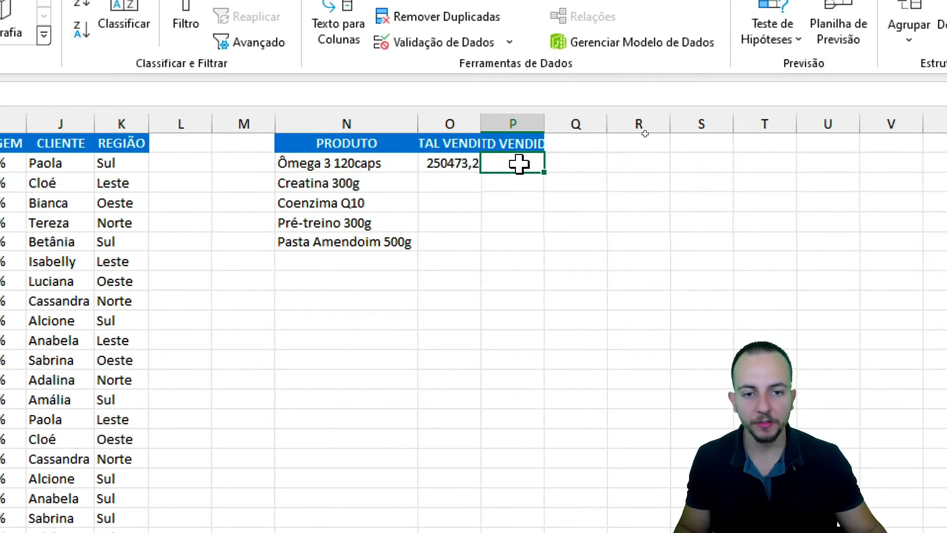
type("=SOMASE")
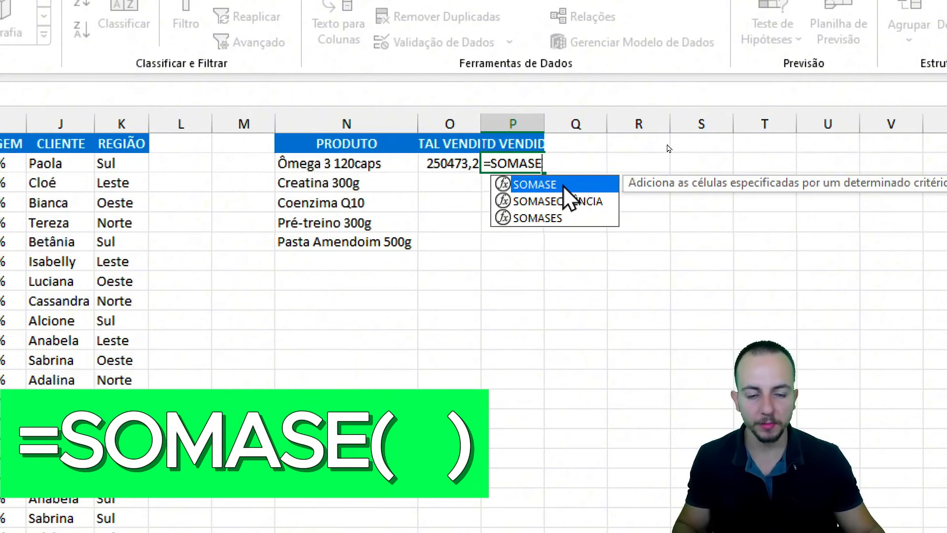
double_click(563, 187)
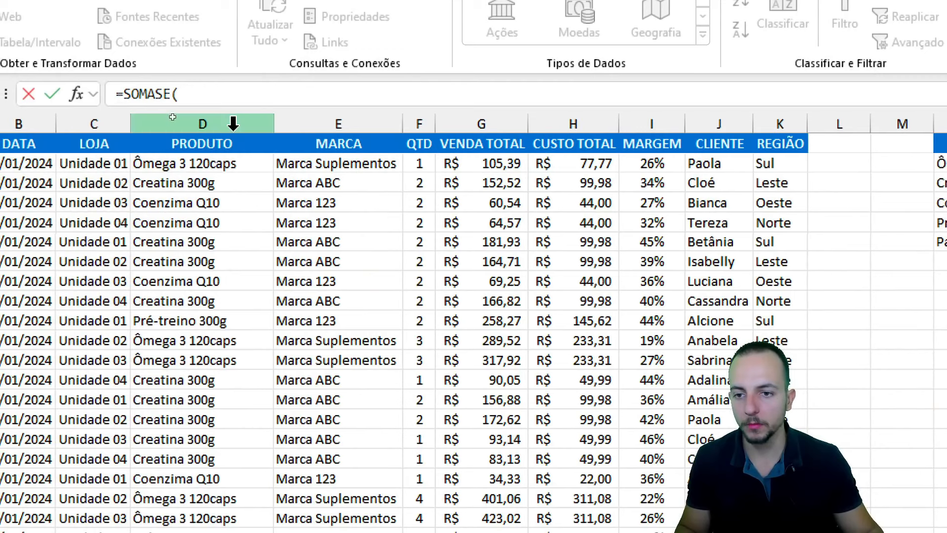
left_click(229, 122)
type(";")
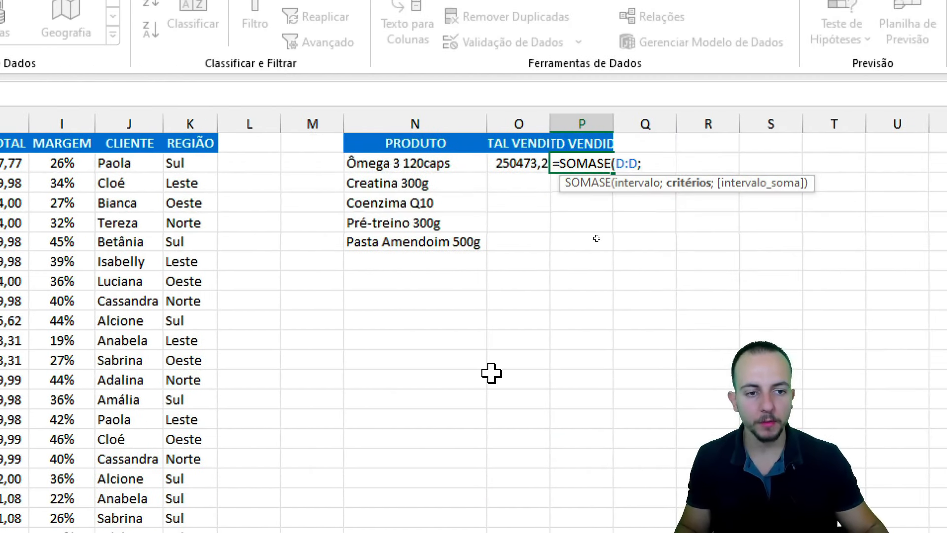
left_click(449, 166)
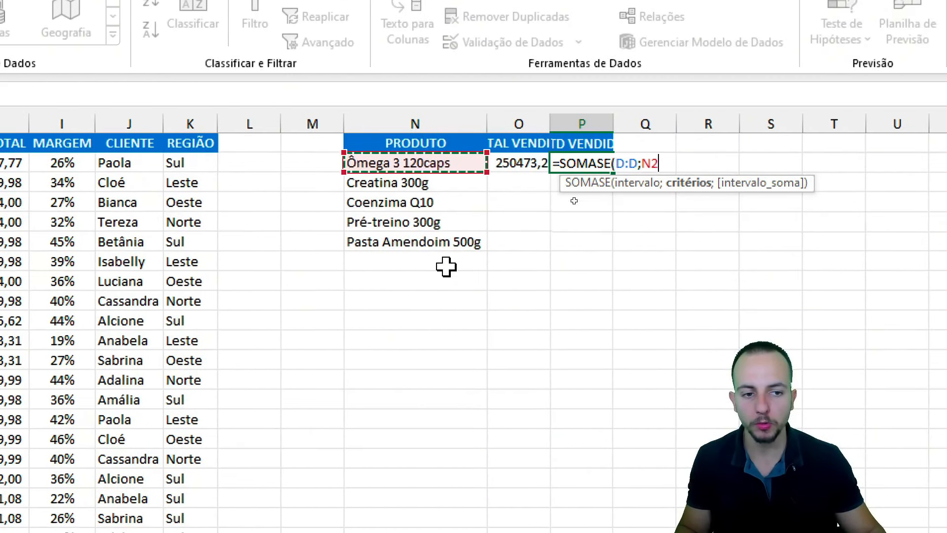
type(";")
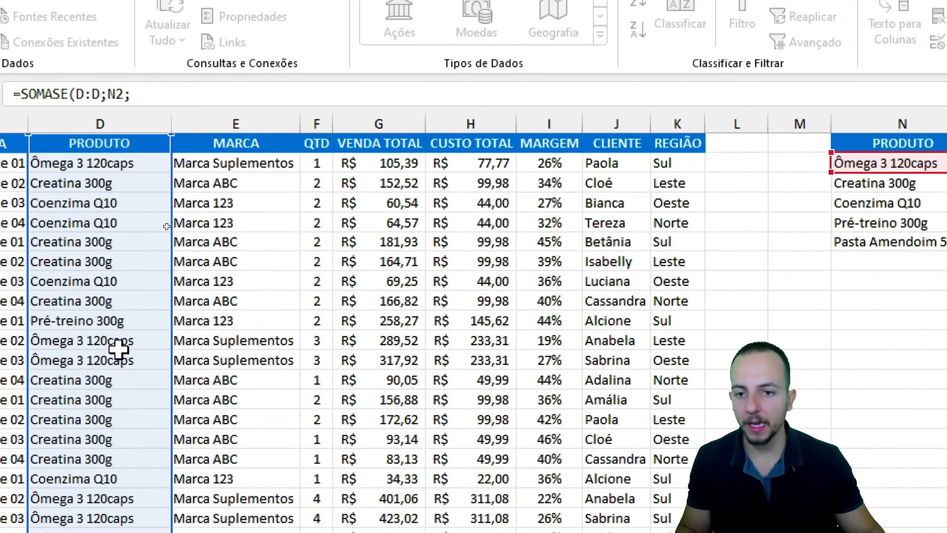
left_click(313, 123)
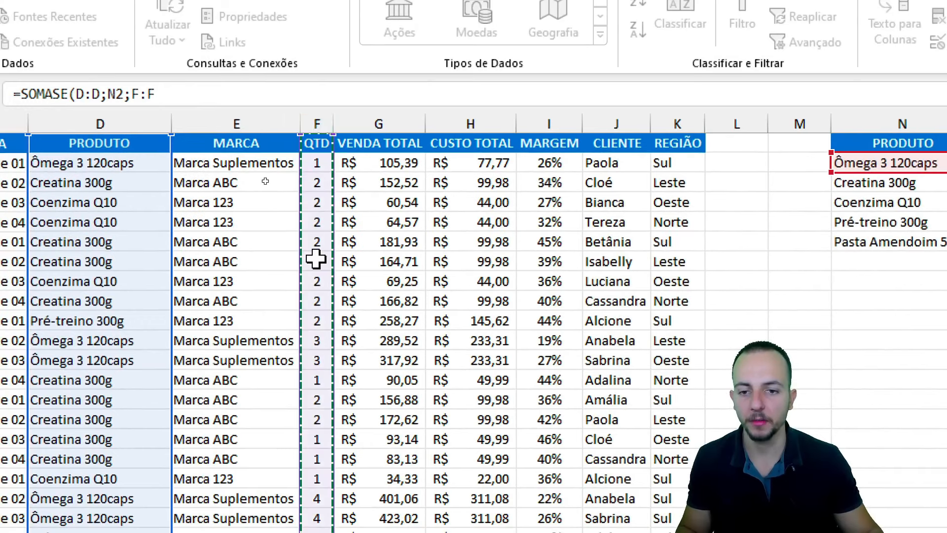
key("Return")
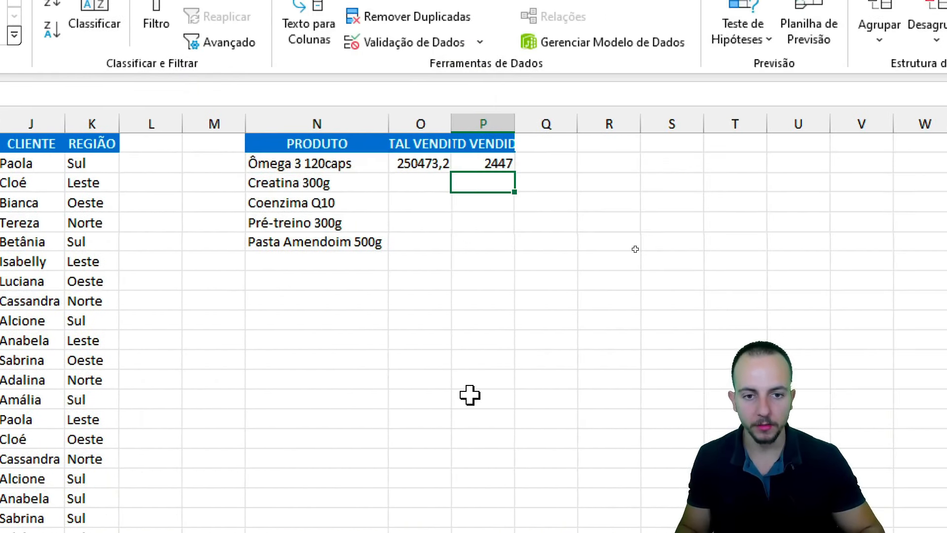
- Apply the accounting number format to O2 and widen columns N to P to one equal width that fits the headers
left_click(419, 163)
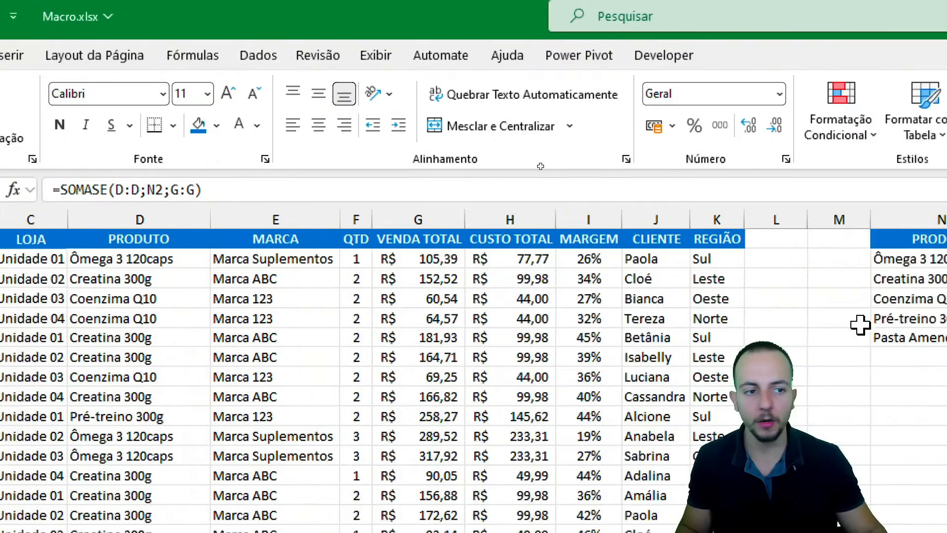
left_click(656, 126)
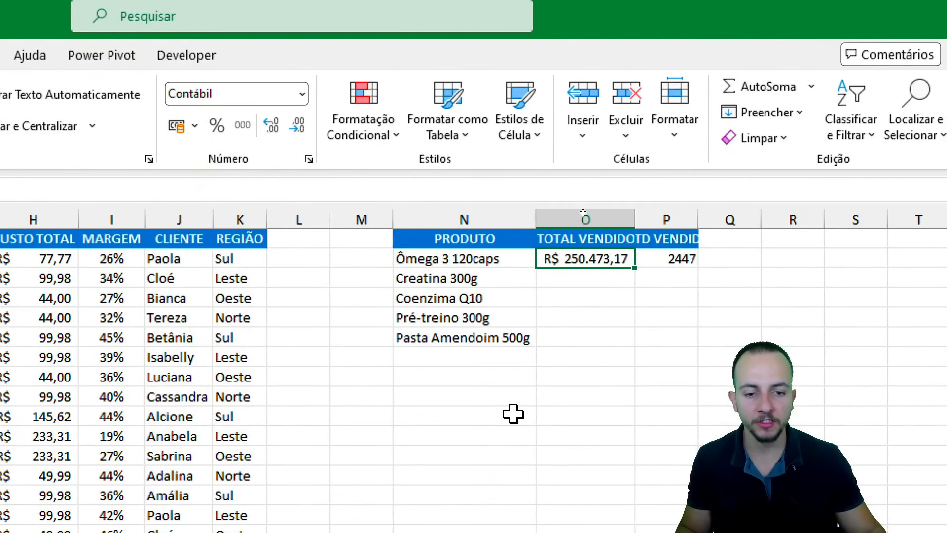
left_click_drag(490, 219, 649, 220)
left_click_drag(541, 217, 543, 217)
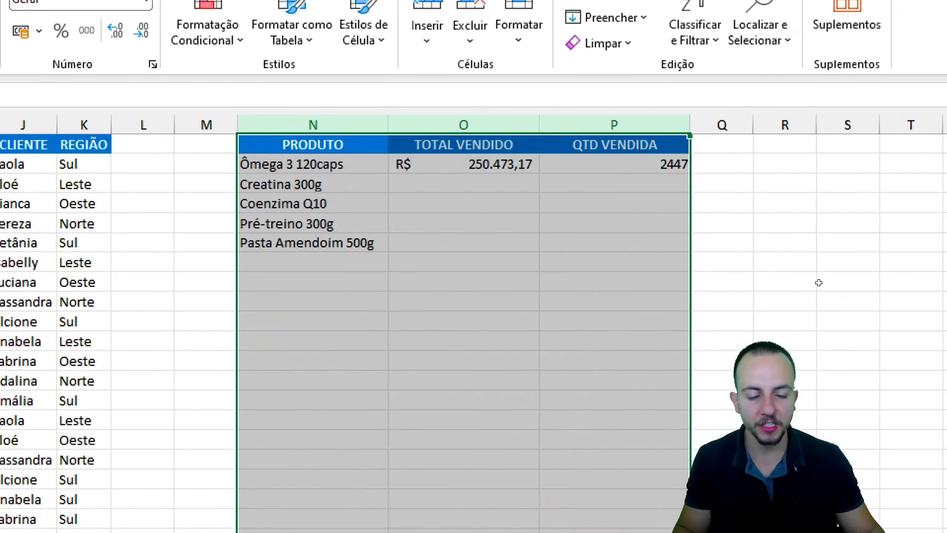
- Fill the O2:P2 formulas down to row 6 for all listed products
left_click(531, 161)
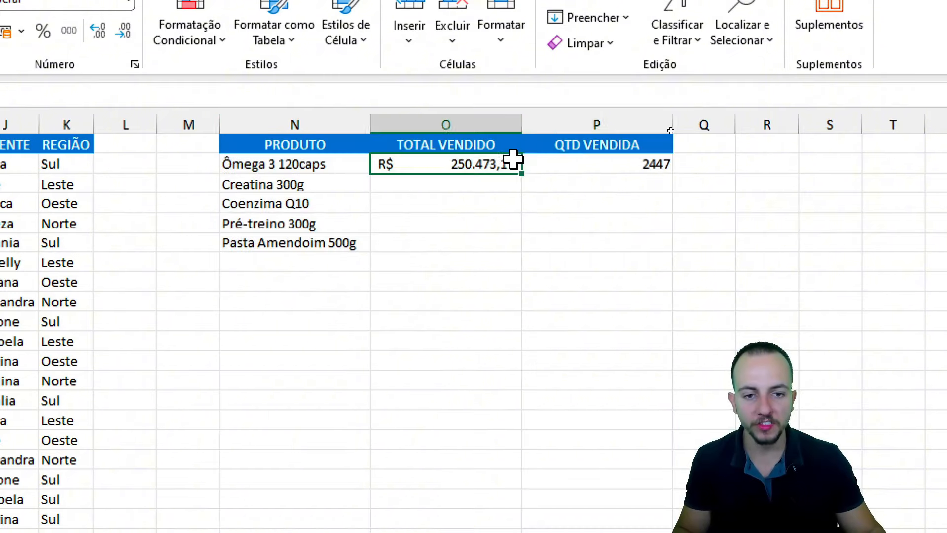
left_click_drag(513, 159, 560, 161)
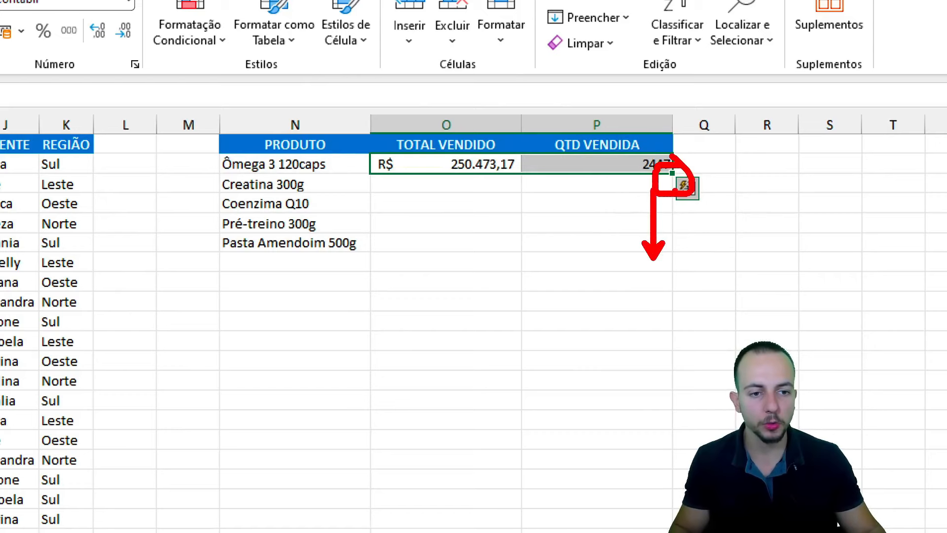
left_click_drag(672, 172, 652, 252)
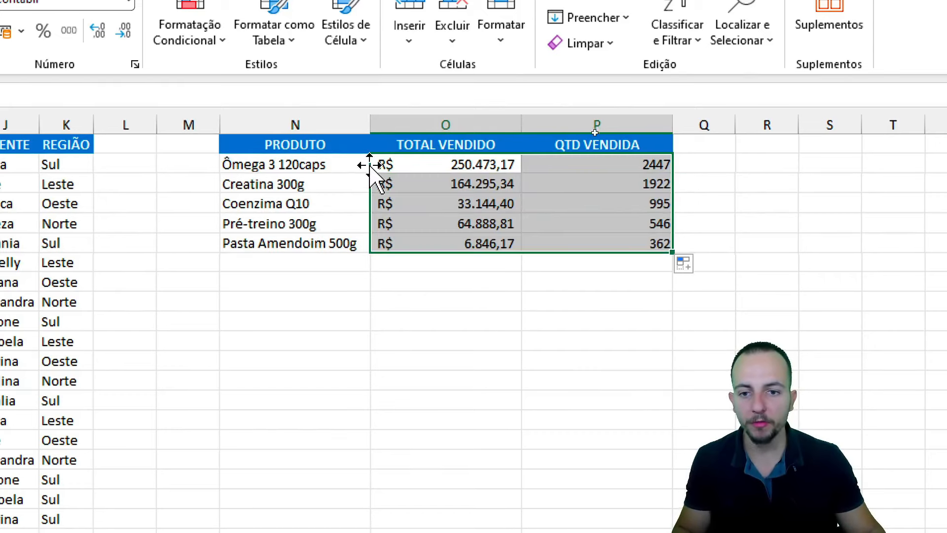
- Fill the summary headers N1:P1 with green and apply all borders to the table N1:P6
left_click_drag(340, 142, 580, 146)
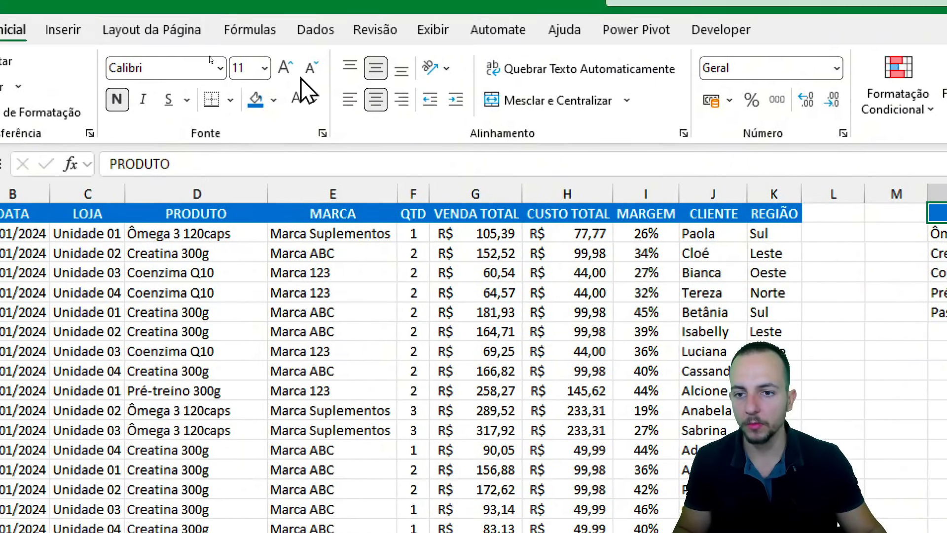
left_click(274, 99)
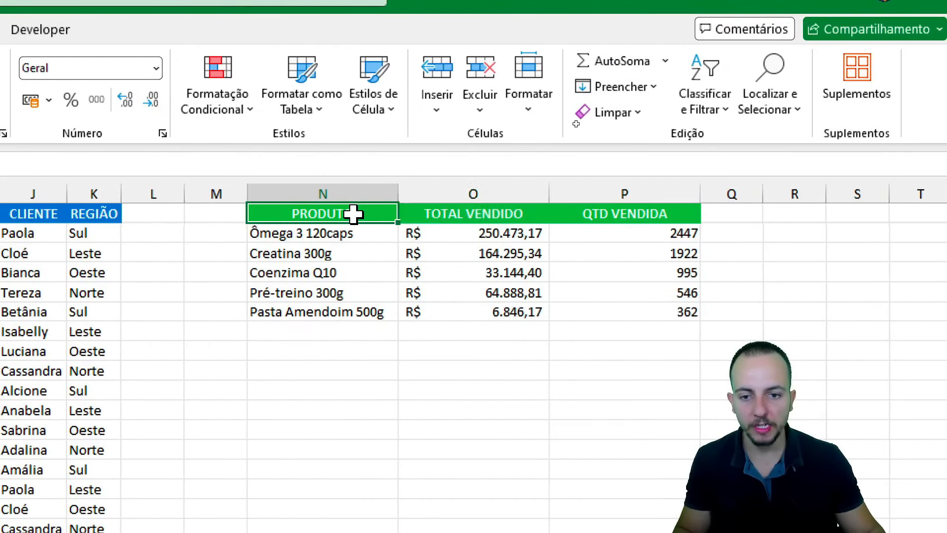
left_click_drag(355, 212, 608, 308)
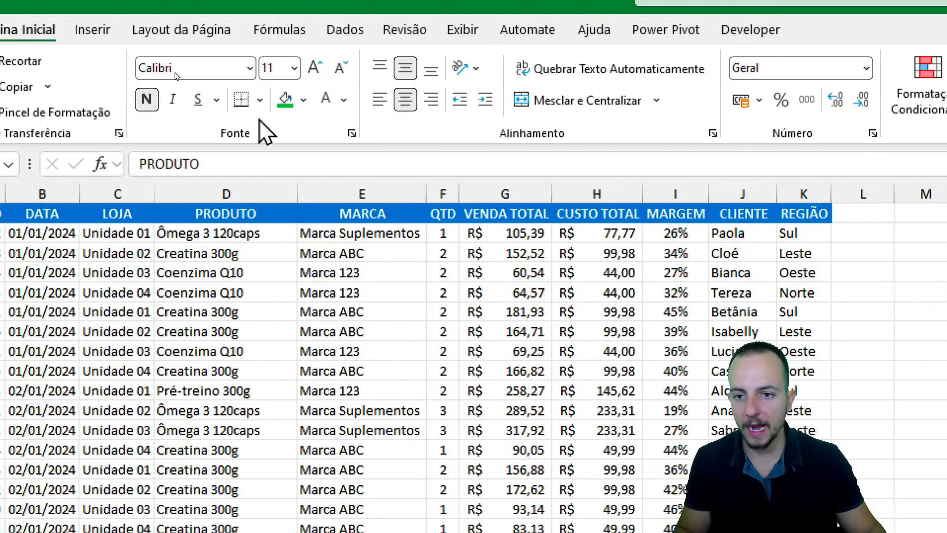
left_click(239, 100)
left_click(283, 298)
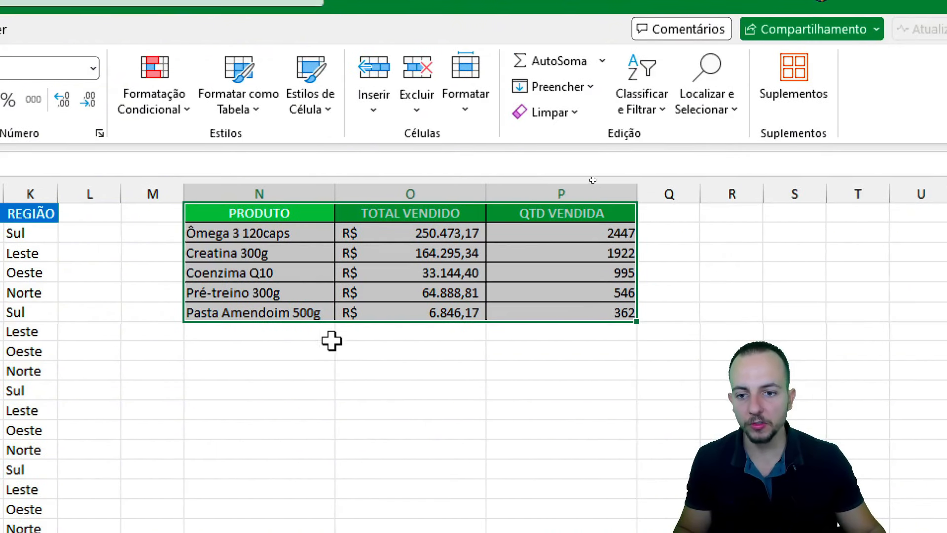
left_click(297, 214)
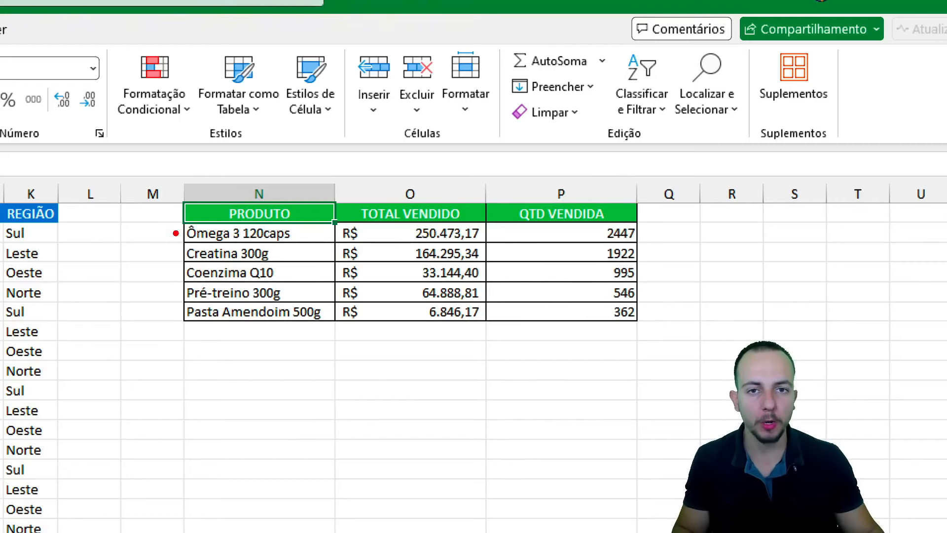
mouse_move(281, 187)
left_mouse_down()
mouse_move(195, 229)
mouse_move(277, 184)
left_mouse_up()
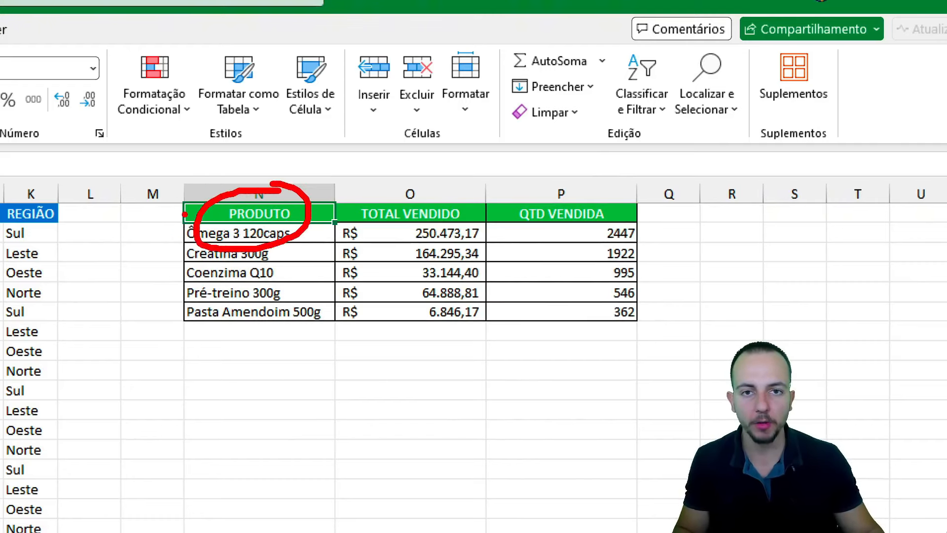
mouse_move(171, 336)
left_mouse_down()
mouse_move(269, 336)
mouse_move(168, 340)
left_mouse_up()
left_click_drag(167, 371, 250, 370)
left_click_drag(176, 403, 239, 403)
left_click_drag(168, 453, 243, 453)
mouse_move(170, 180)
left_mouse_down()
mouse_move(546, 446)
mouse_move(655, 485)
left_mouse_up()
key("Escape")
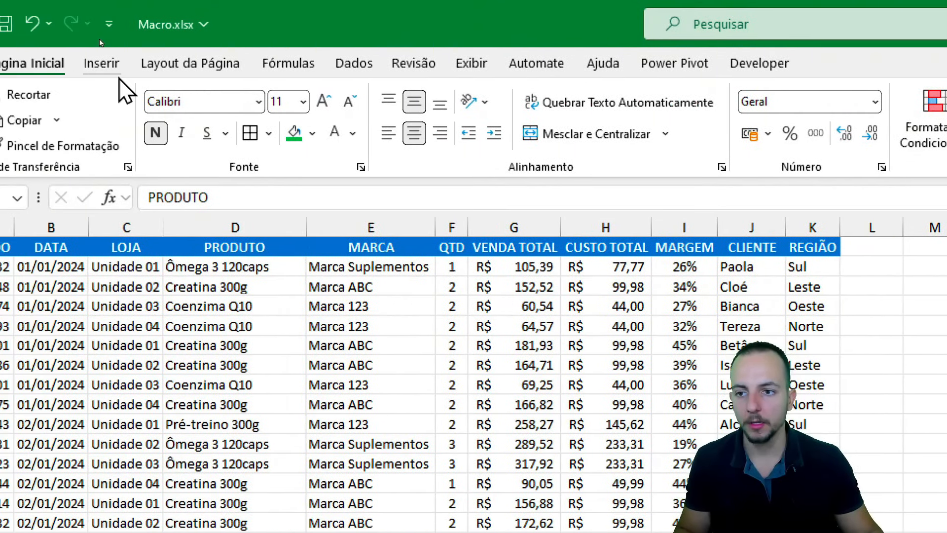
- Insert a 2D clustered column chart from the summary table and place it just below the table
left_click(103, 64)
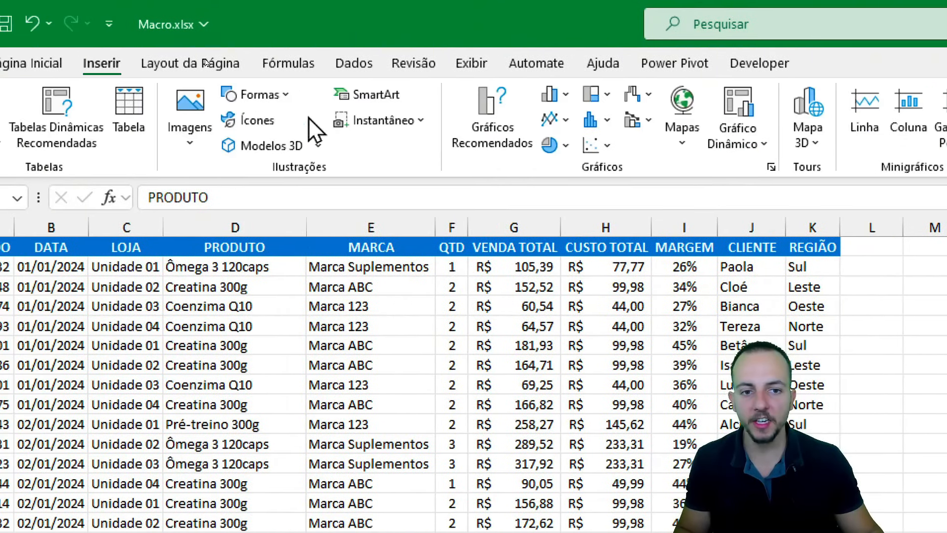
left_click(567, 106)
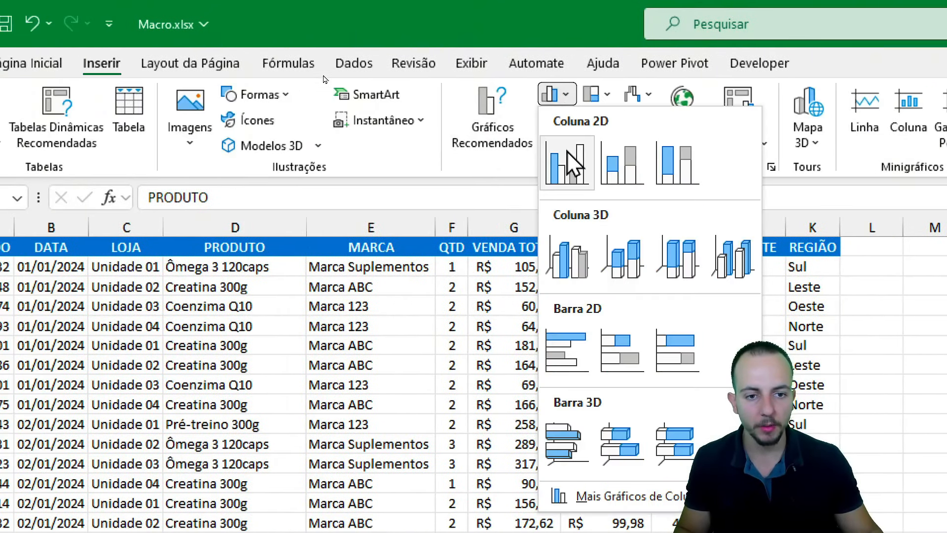
left_click(566, 151)
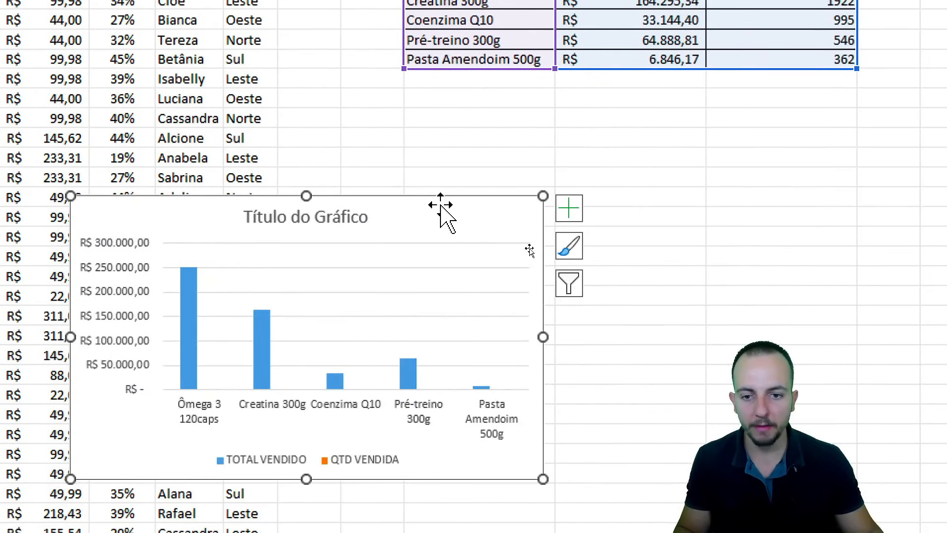
left_click_drag(411, 213, 803, 105)
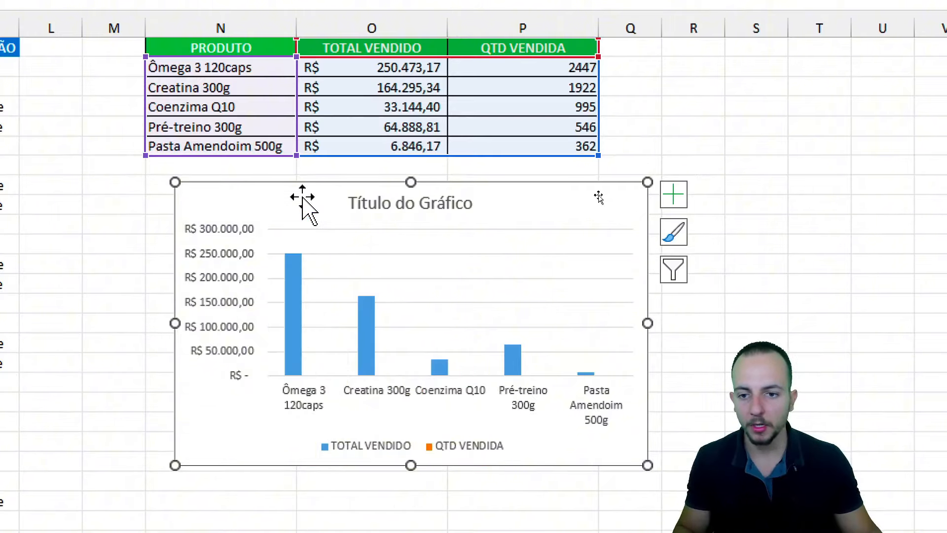
- Configure the chart as a Combinação type, with TOTAL VENDIDO as Coluna Agrupada and QTD VENDIDA as Linha on the secondary axis
right_click(262, 179)
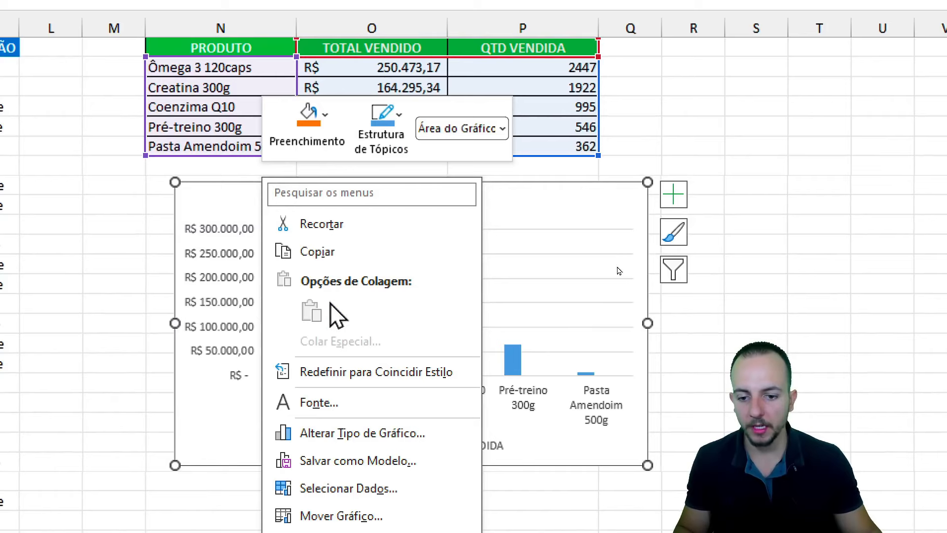
left_click(363, 433)
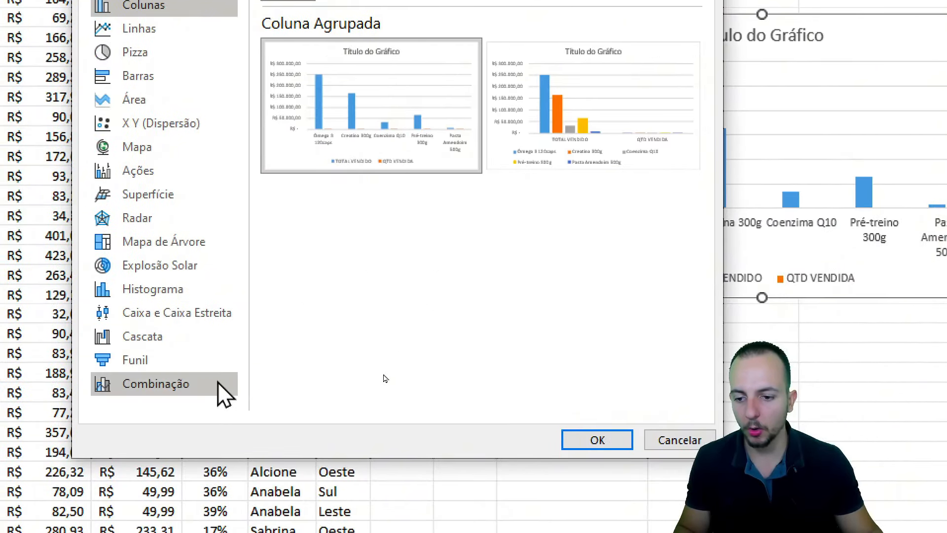
left_click(218, 383)
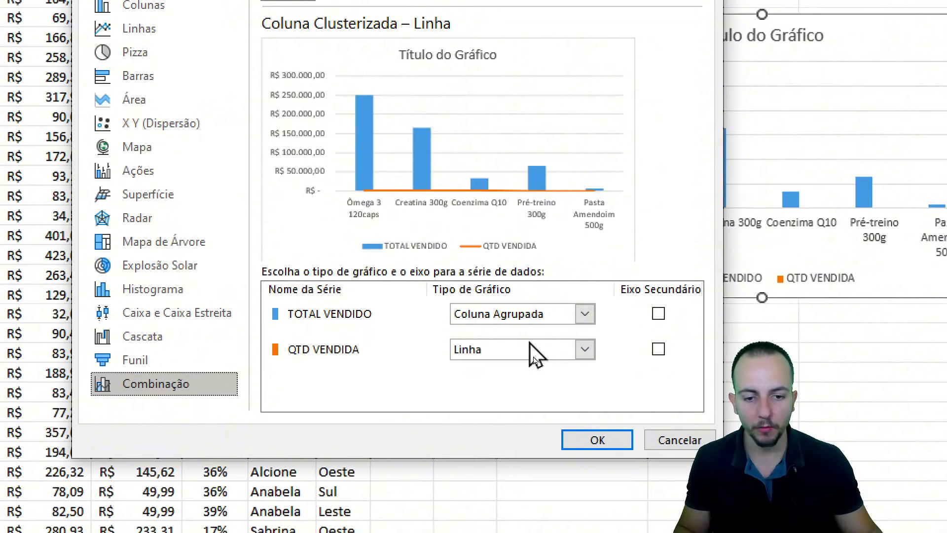
left_click(658, 349)
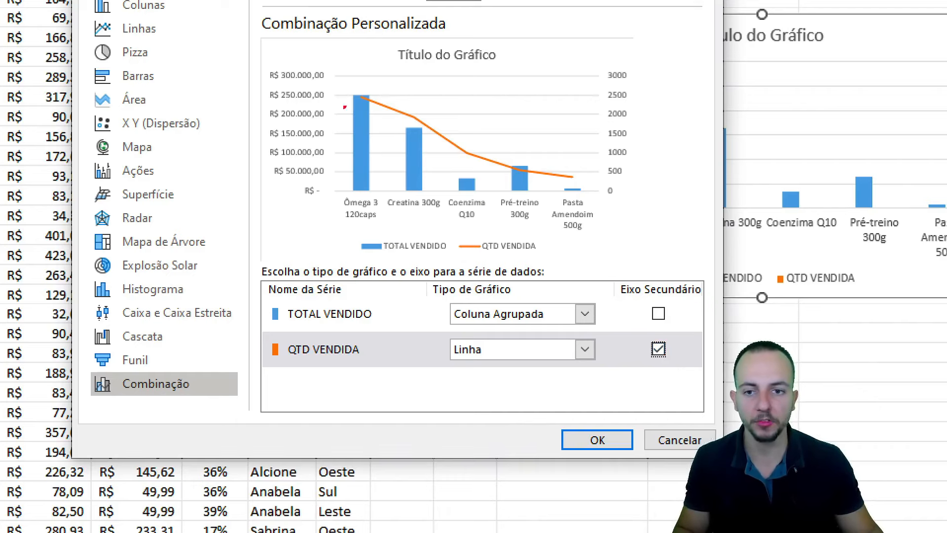
mouse_move(256, 57)
left_mouse_down()
mouse_move(334, 205)
mouse_move(301, 245)
mouse_move(328, 226)
left_mouse_up()
key("ctrl+z")
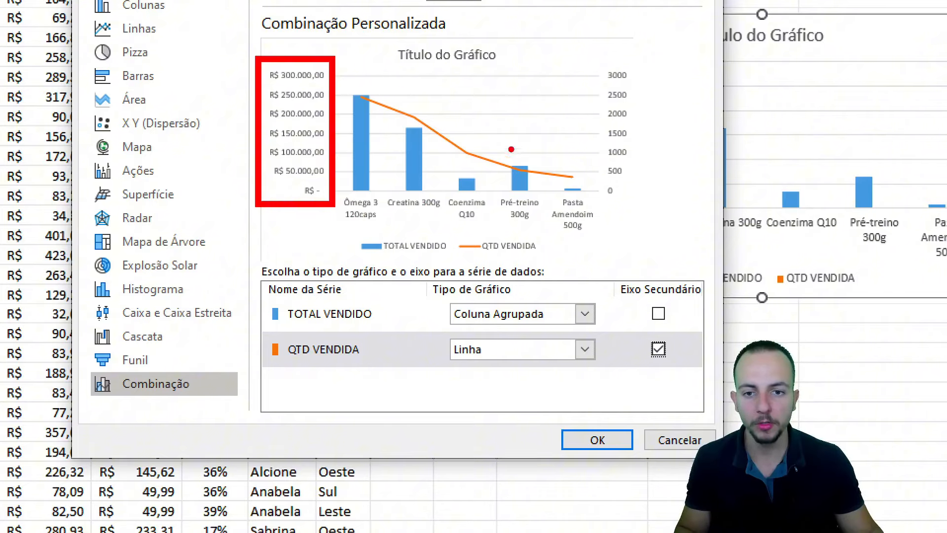
key("ctrl+z")
left_click_drag(591, 57, 652, 203)
mouse_move(486, 152)
left_mouse_down()
mouse_move(556, 109)
mouse_move(585, 113)
left_mouse_up()
mouse_move(561, 98)
left_mouse_down()
mouse_move(585, 112)
mouse_move(563, 130)
left_mouse_up()
key("Escape")
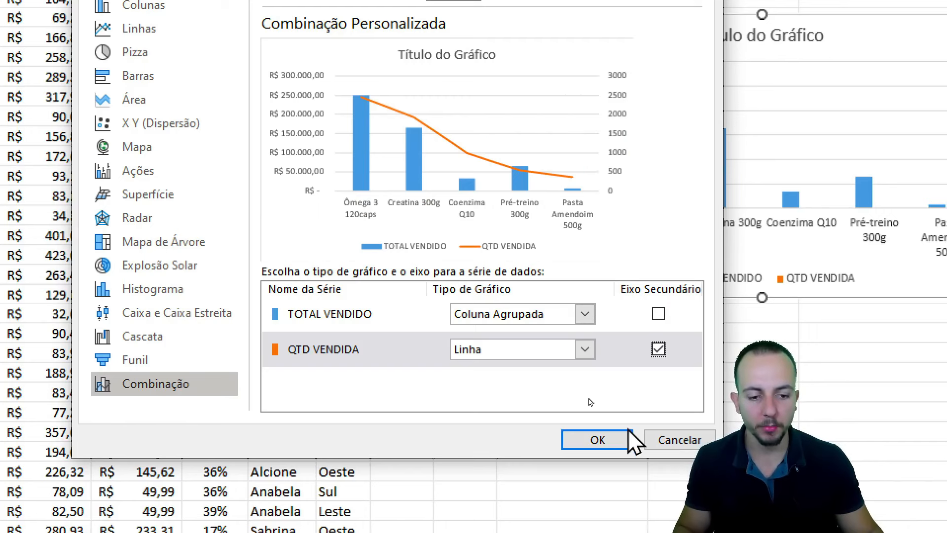
- Apply the combination chart type and delete the chart title, leaving cell N1 selected
left_click(623, 439)
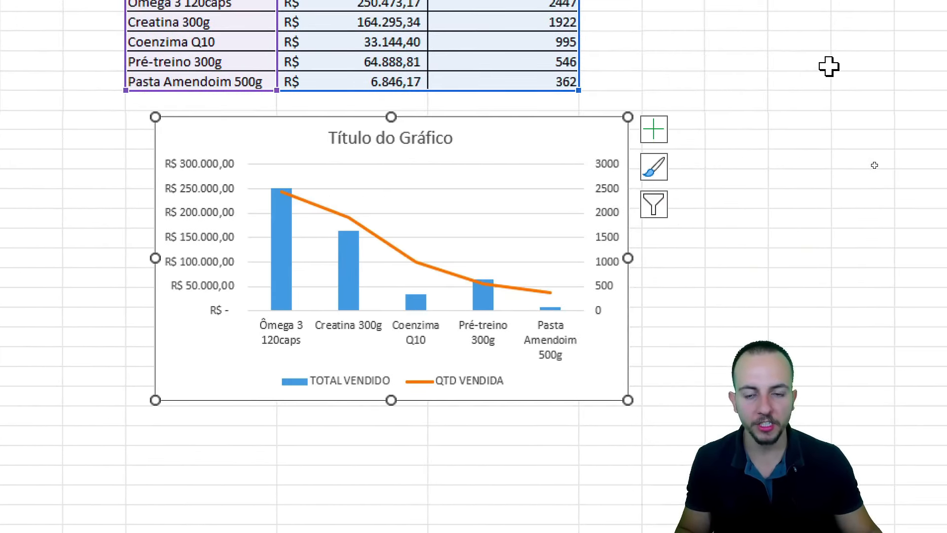
left_click(421, 133)
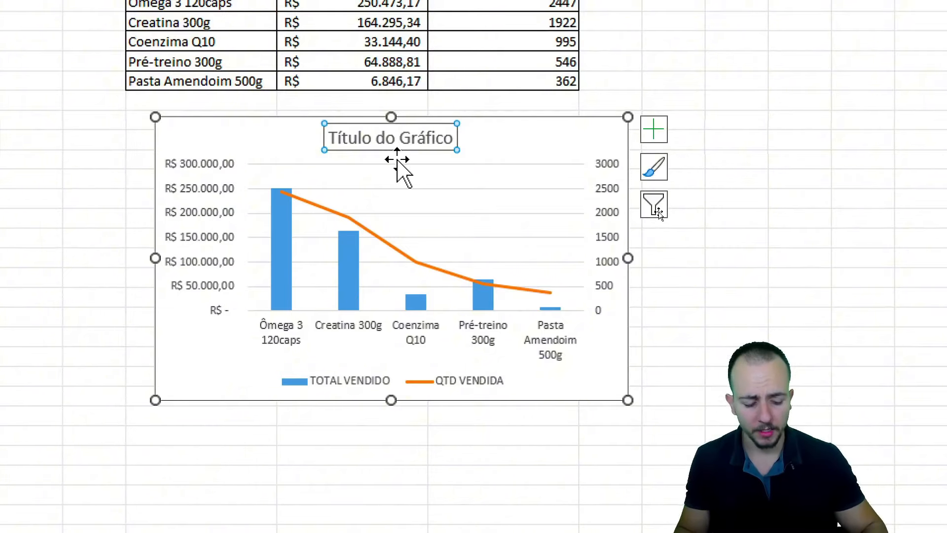
key("Delete")
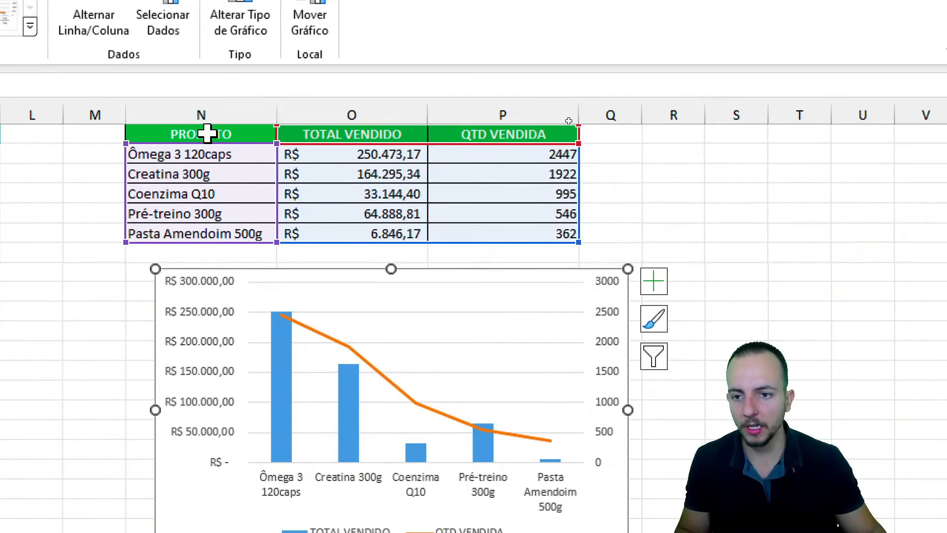
left_click(212, 130)
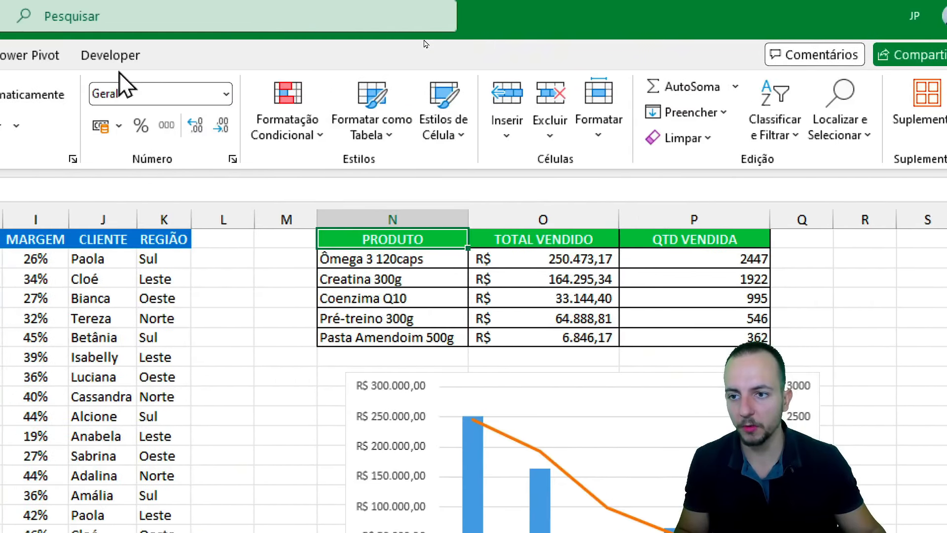
- Stop recording the tarefa_diaria macro
left_click(118, 54)
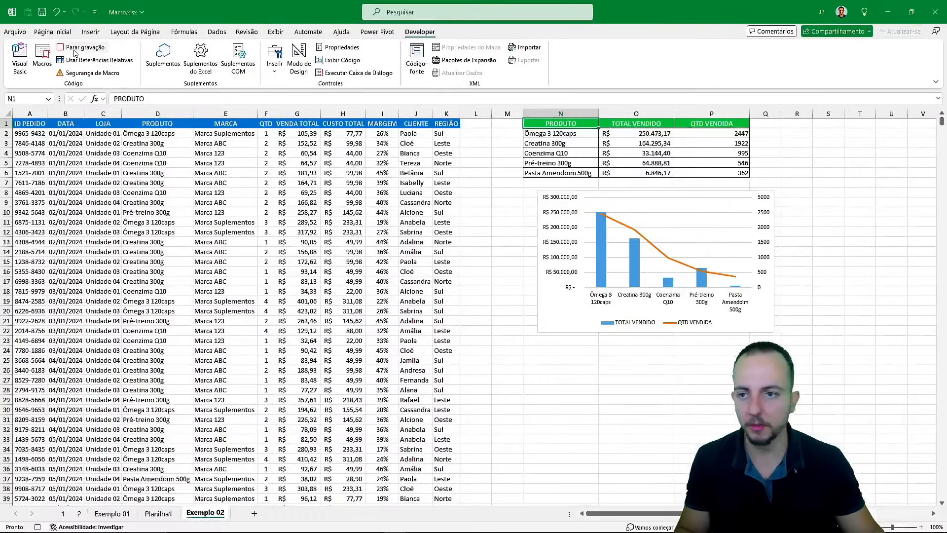
left_click(149, 99)
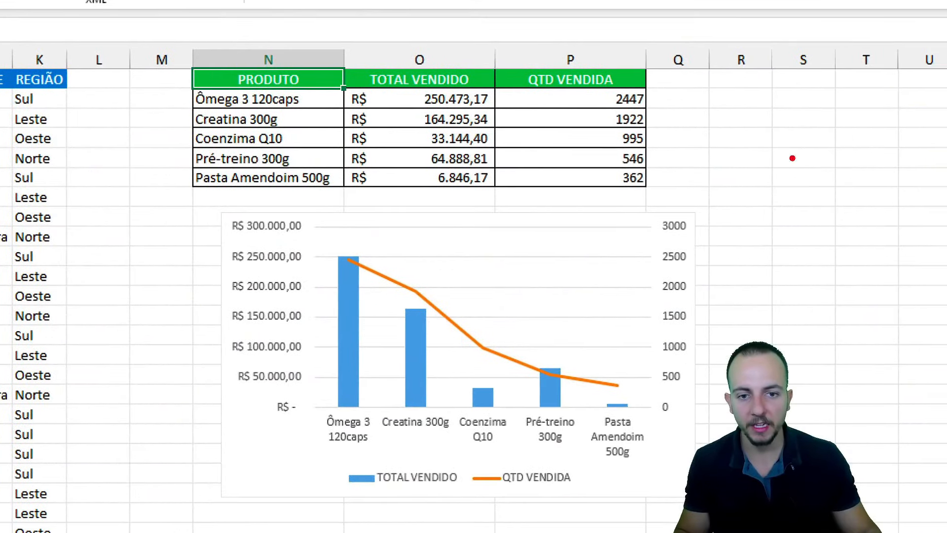
left_click_drag(335, 100, 397, 106)
left_click_drag(316, 116, 376, 116)
left_click_drag(323, 135, 383, 135)
left_click_drag(596, 82, 653, 209)
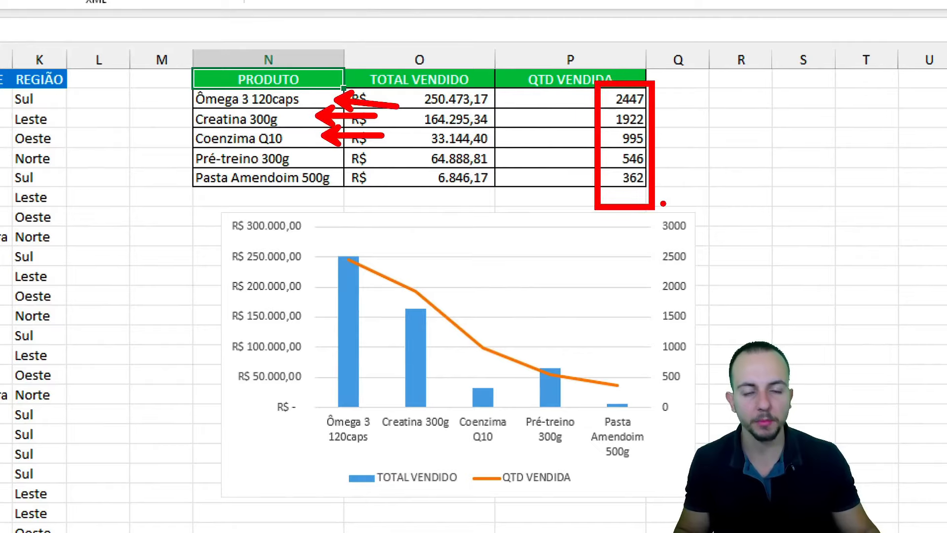
mouse_move(596, 213)
left_mouse_down()
mouse_move(186, 390)
mouse_move(495, 201)
left_mouse_up()
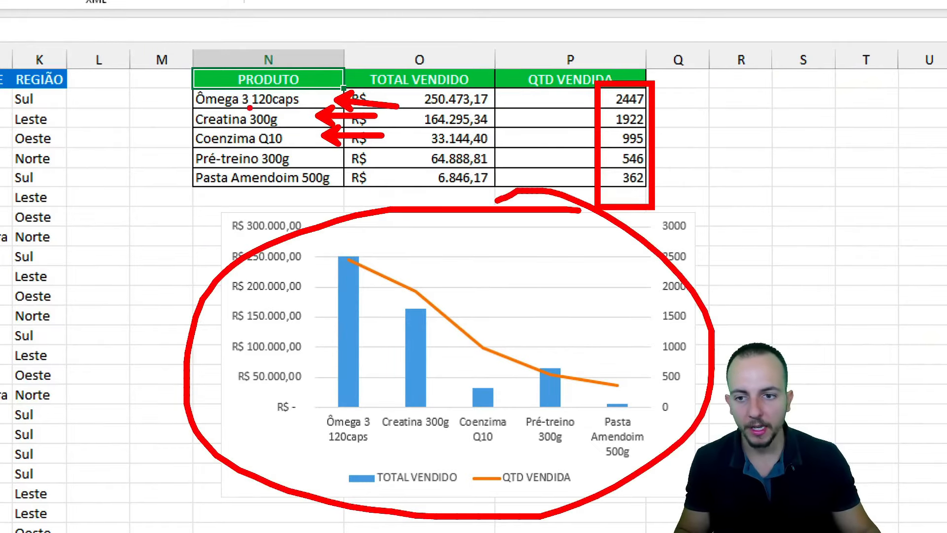
mouse_move(243, 107)
left_mouse_down()
mouse_move(162, 192)
mouse_move(133, 291)
left_mouse_up()
key("Escape")
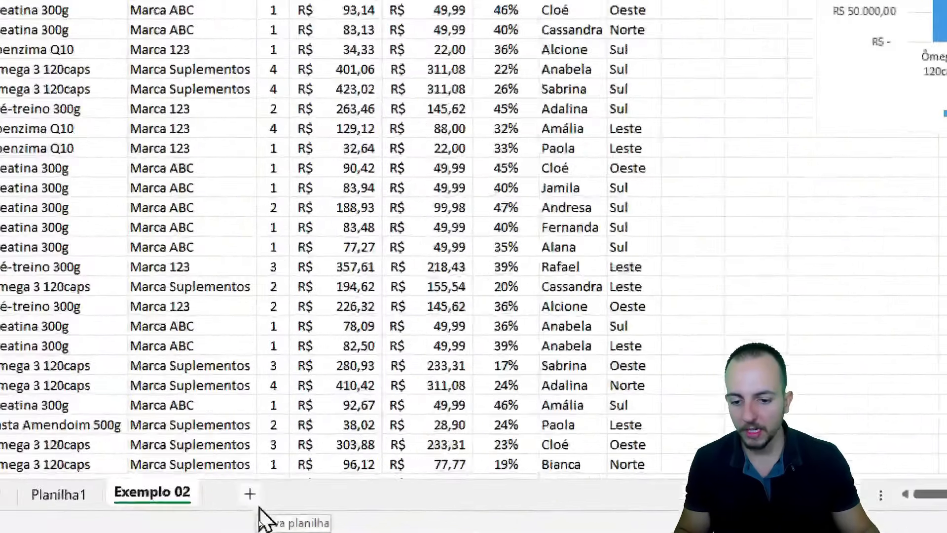
- Add a new sheet to Macro.xlsx and paste into A1 the order columns A:K copied from the Pasta1 workbook
left_click(260, 507)
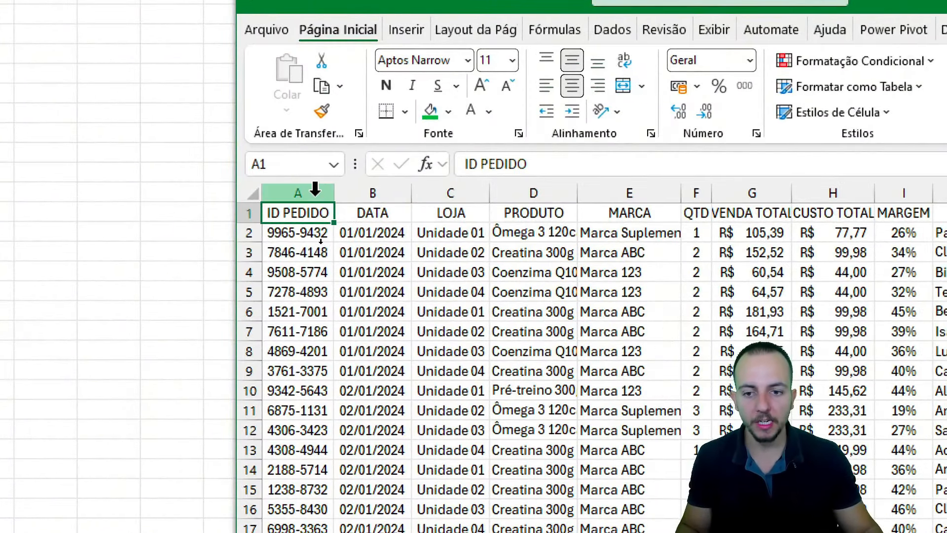
left_click_drag(315, 191, 946, 197)
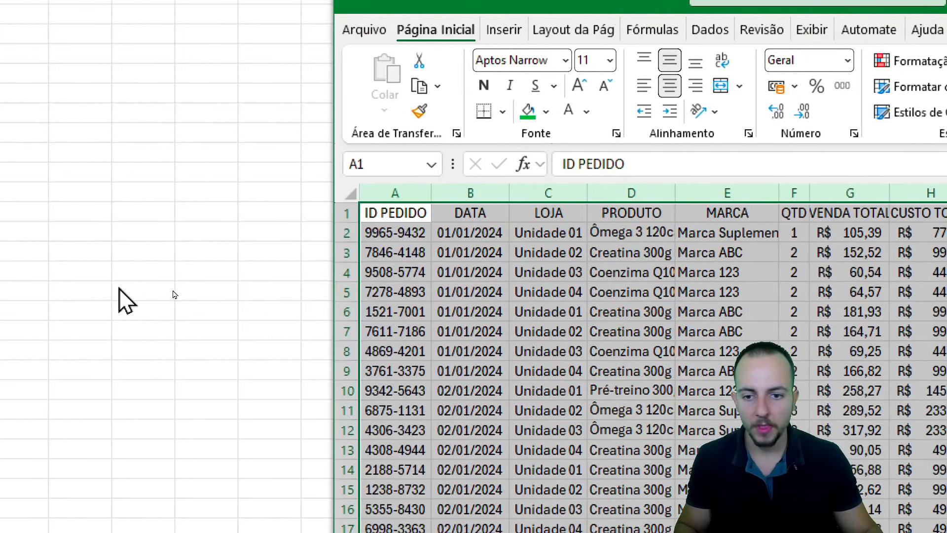
key("ctrl+c")
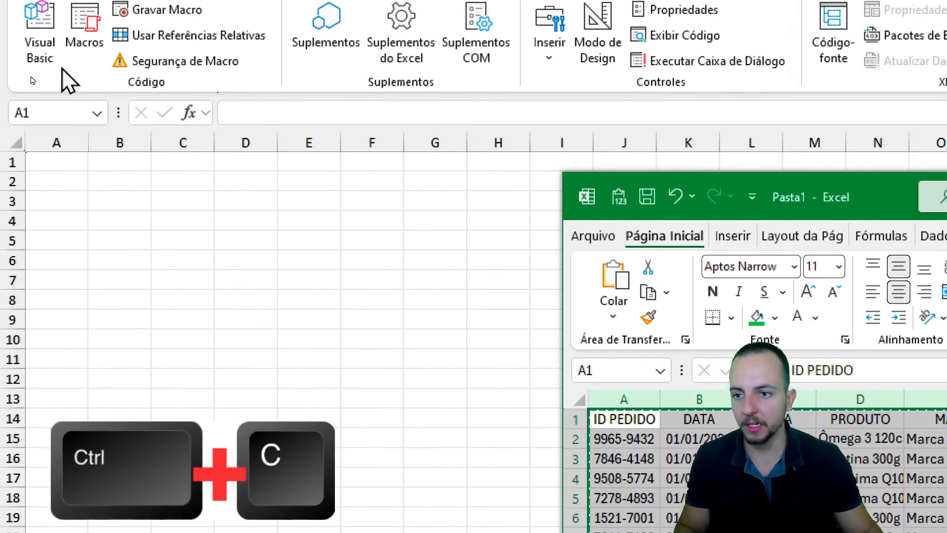
left_click(74, 165)
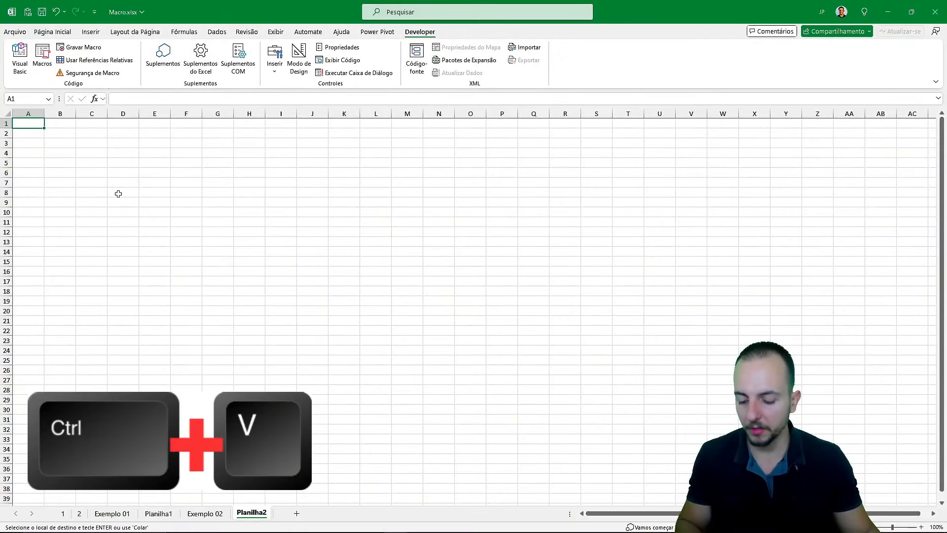
key("ctrl+v")
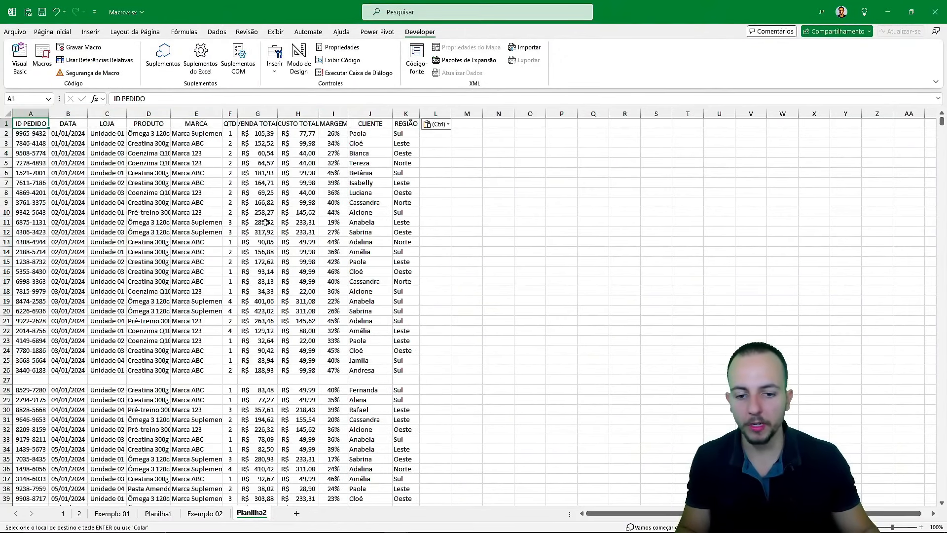
scroll(265, 222, "down", 20)
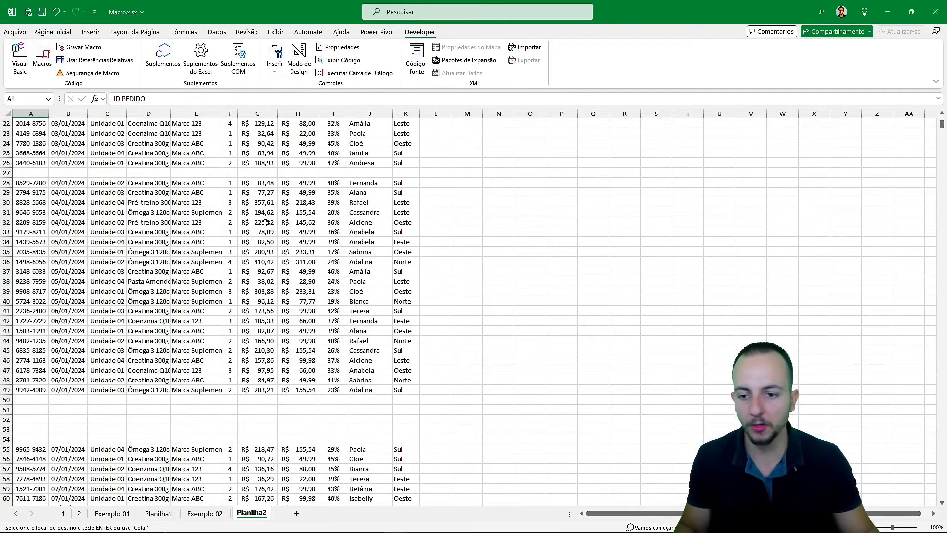
scroll(363, 298, "up", 20)
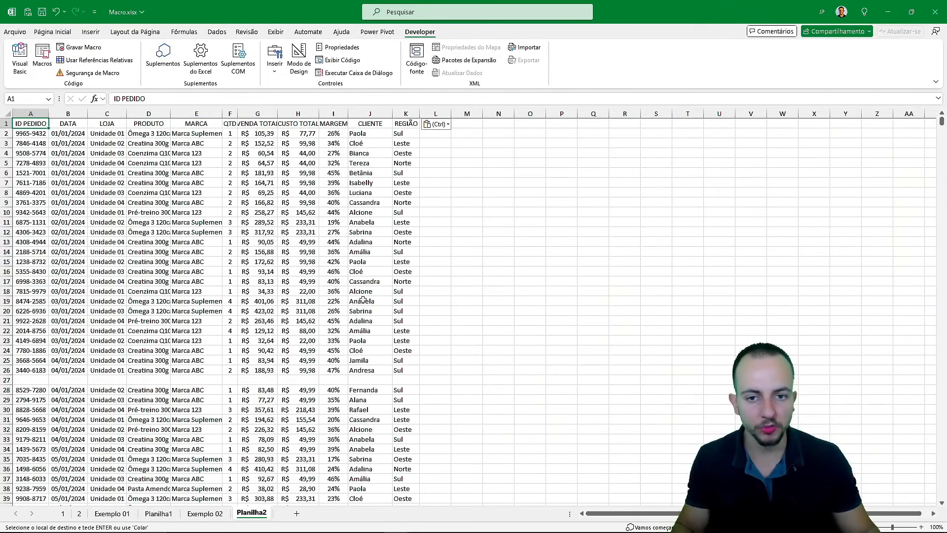
- Run the tarefa_diaria macro on the order list pasted in Planilha2
key("ctrl")
left_click(416, 33)
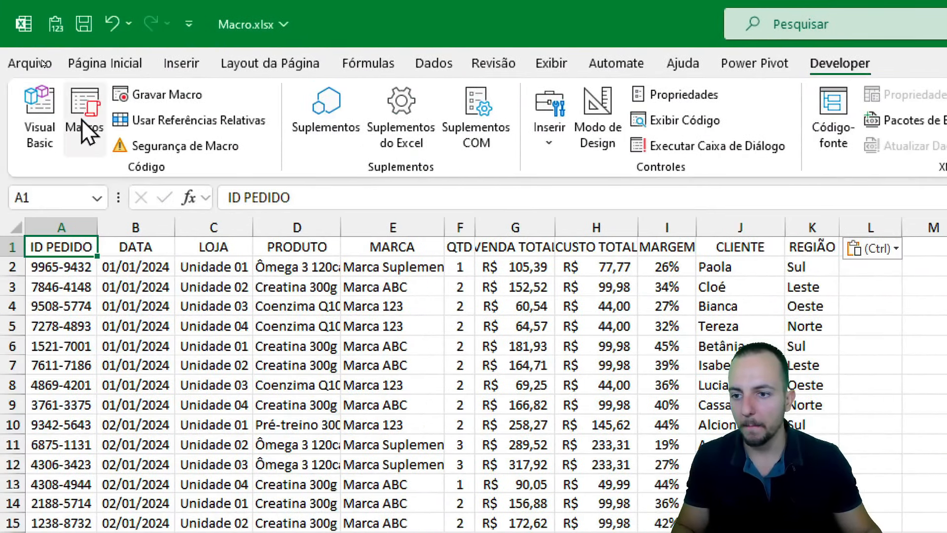
left_click(79, 124)
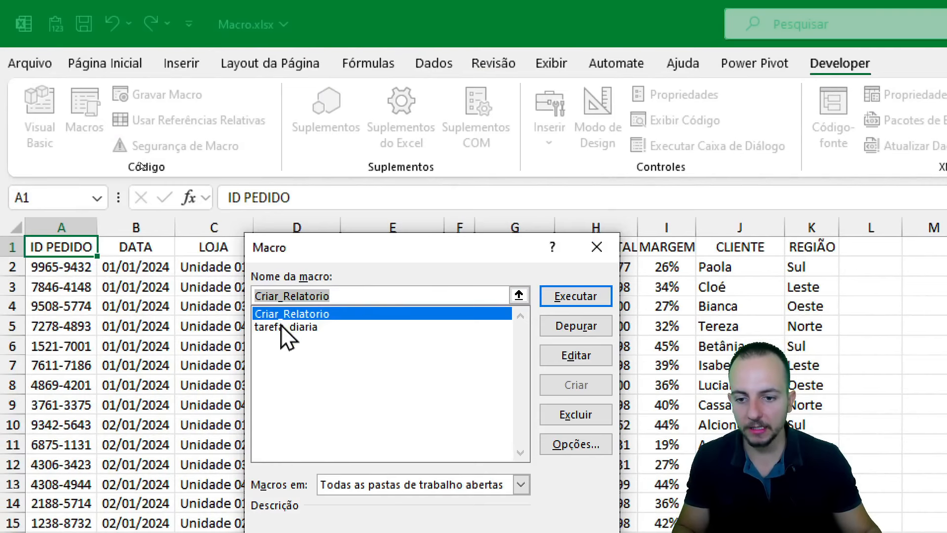
left_click(267, 329)
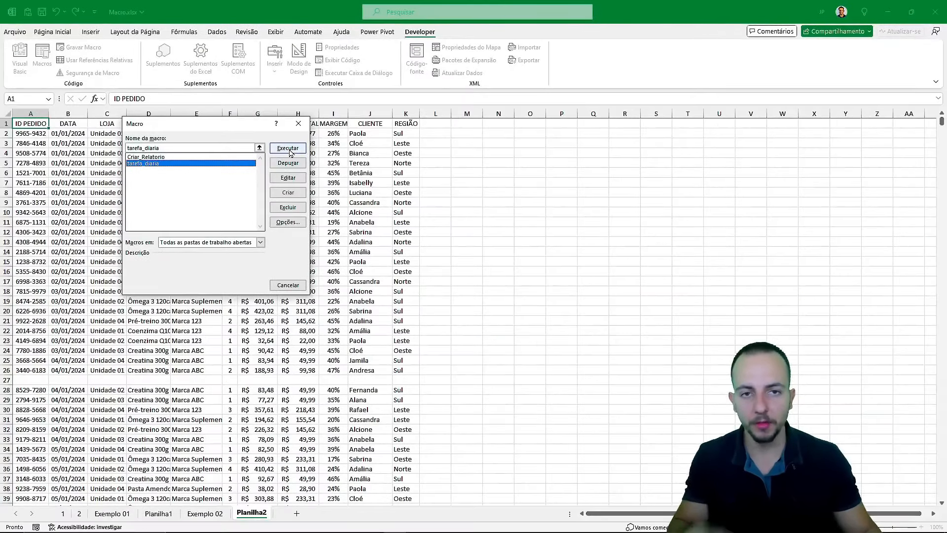
left_click(288, 148)
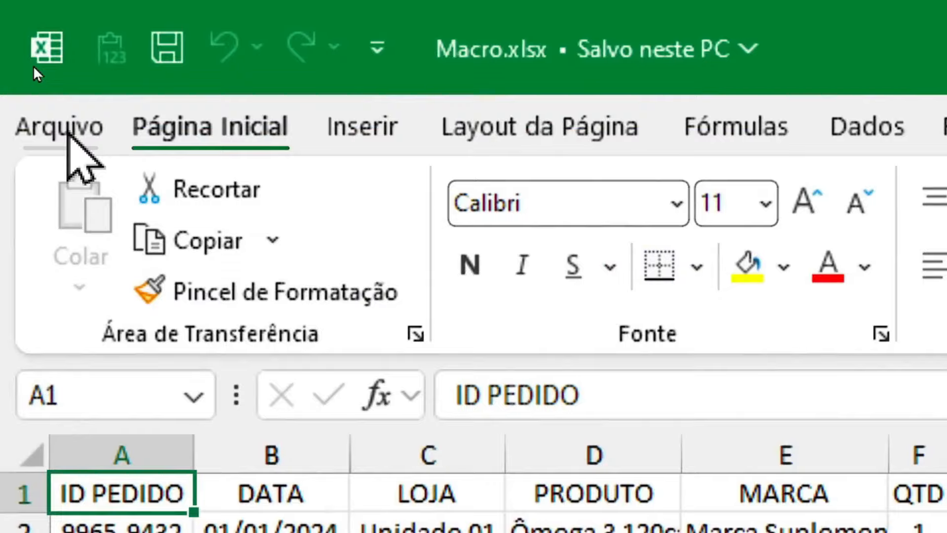
- Open the Save As dialog for Macro.xlsx and show the file type choices at Pasta de Trabalho Habilitada para Macro do Excel (*.xlsm)
left_click(65, 129)
left_click(100, 335)
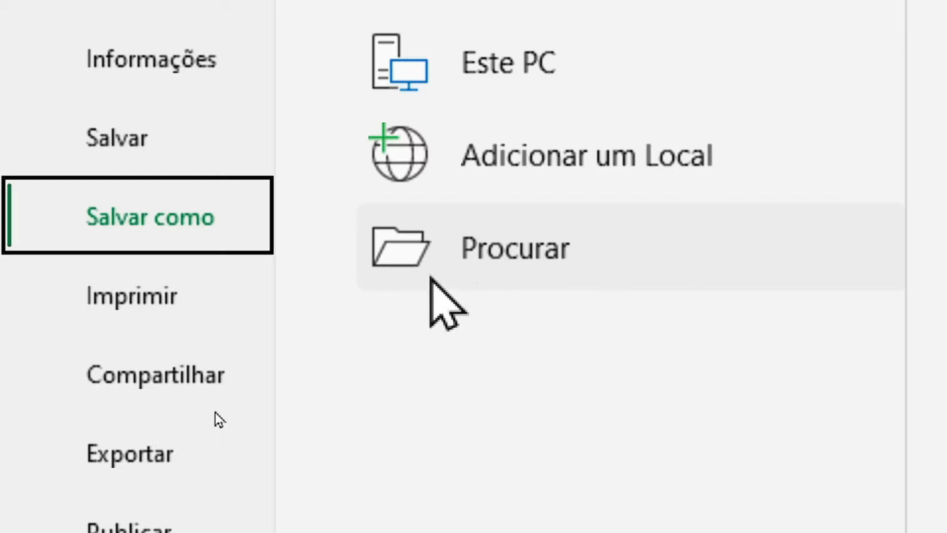
left_click(526, 260)
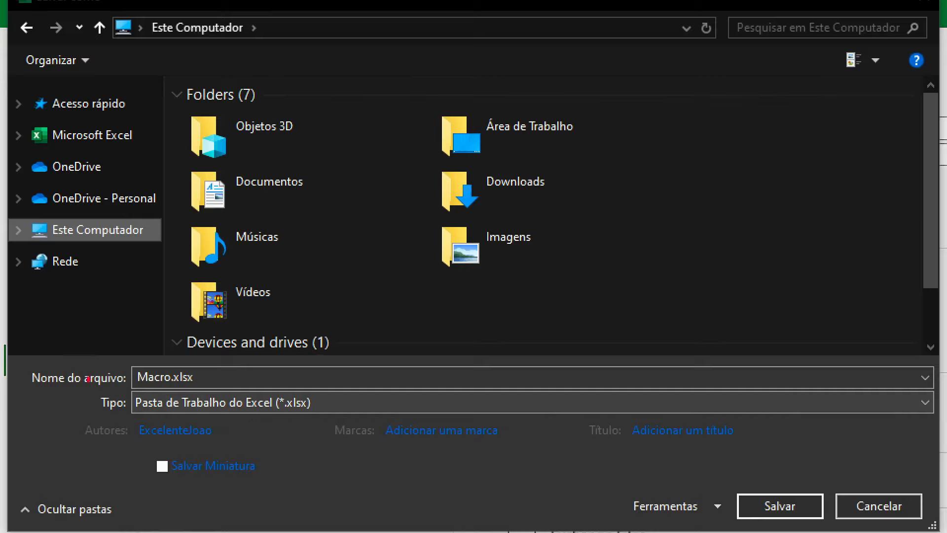
left_click(291, 407)
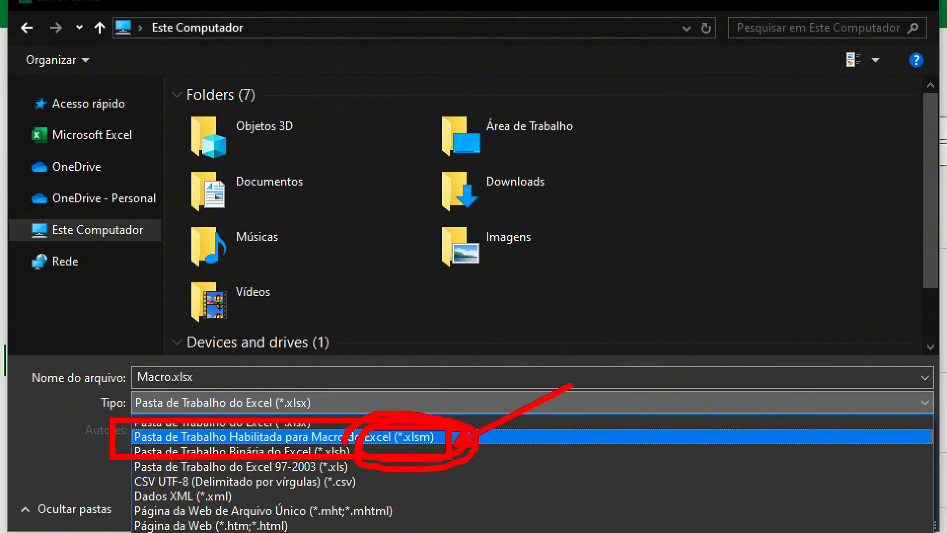
mouse_move(130, 391)
left_mouse_down()
mouse_move(401, 429)
mouse_move(461, 418)
left_mouse_up()
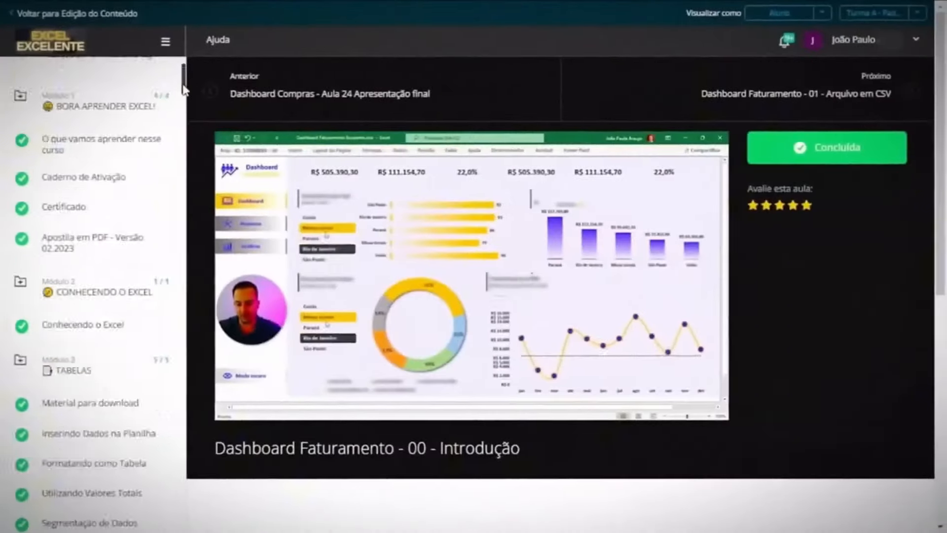
left_click_drag(186, 79, 184, 296)
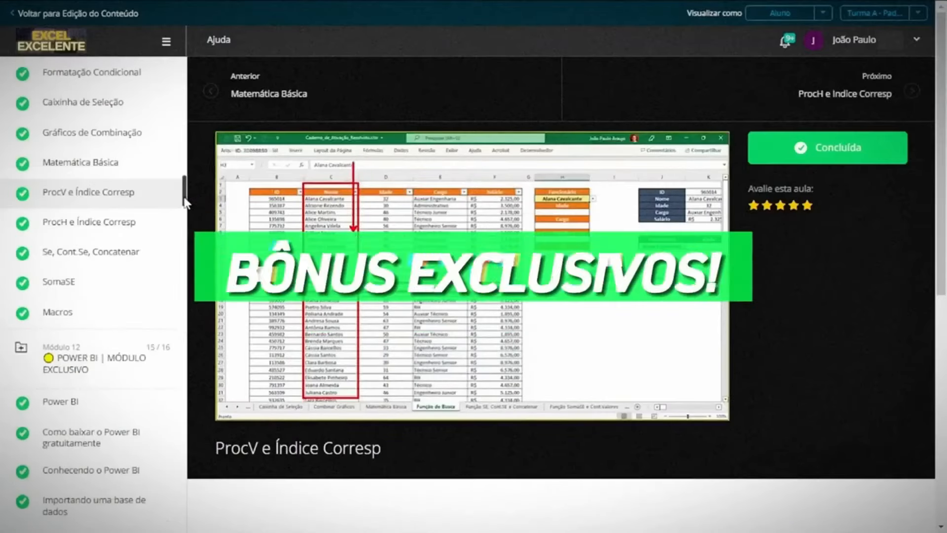
left_click_drag(186, 195, 180, 232)
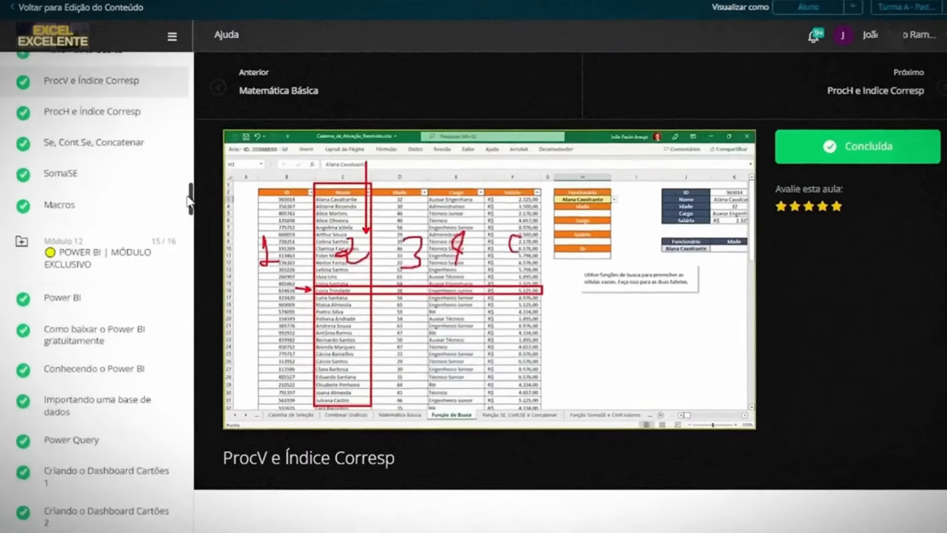
left_click_drag(187, 200, 186, 204)
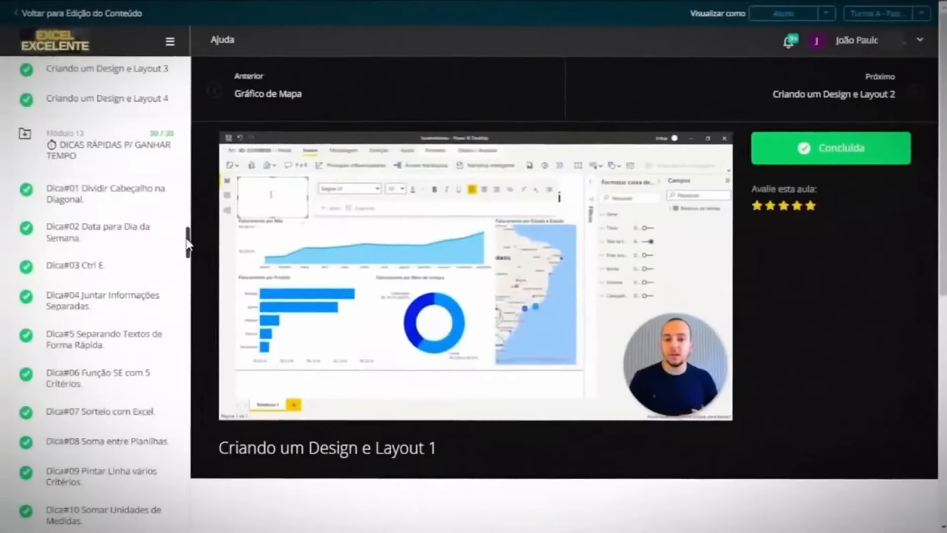
left_click_drag(186, 242, 178, 414)
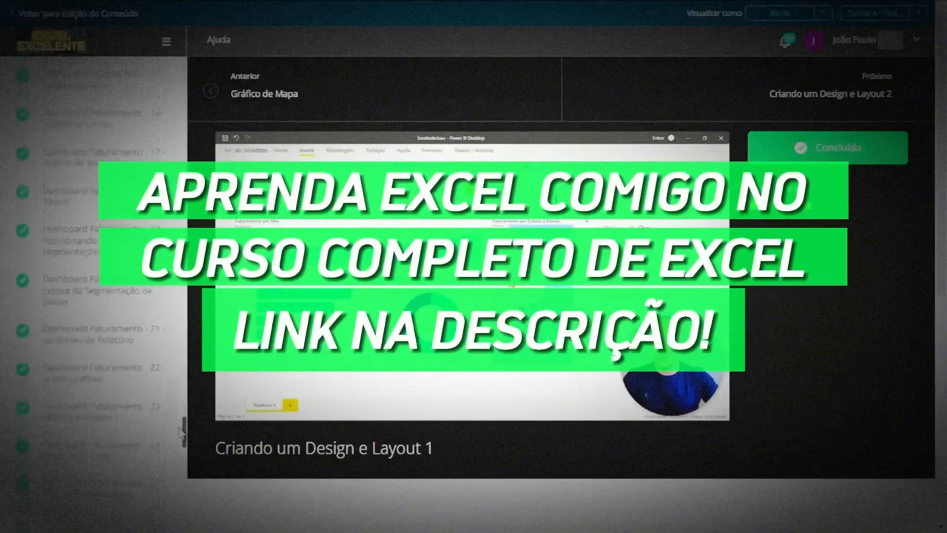